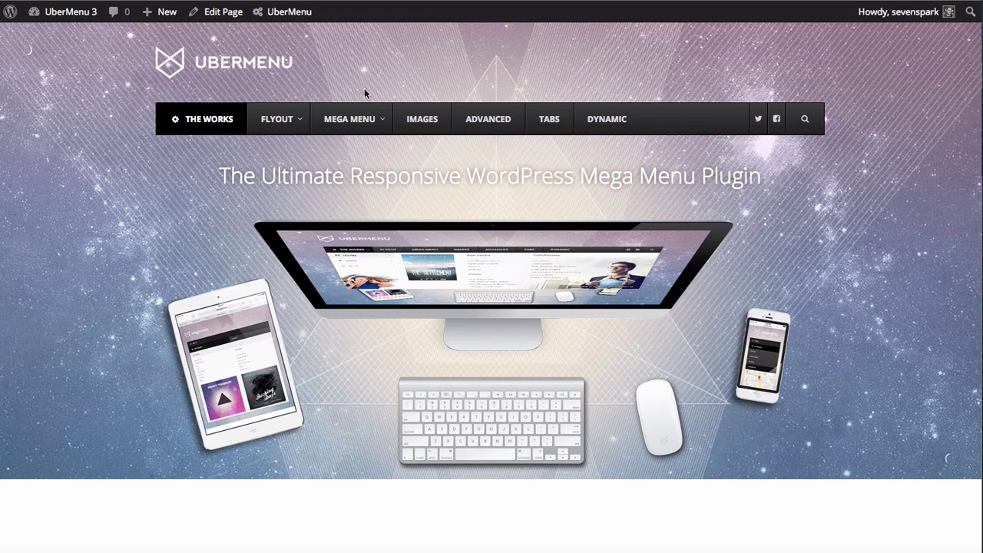
- Examine the Images submenu with its four captioned photos on the UberMenu demo page
{"action": "mouse_move", "coordinate": [358, 121]}
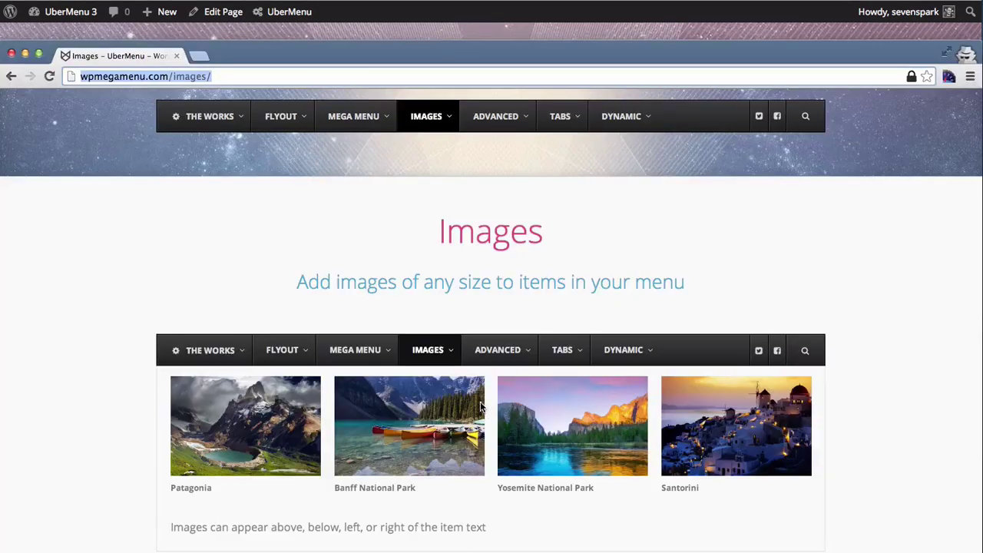
{"action": "mouse_move", "coordinate": [426, 115]}
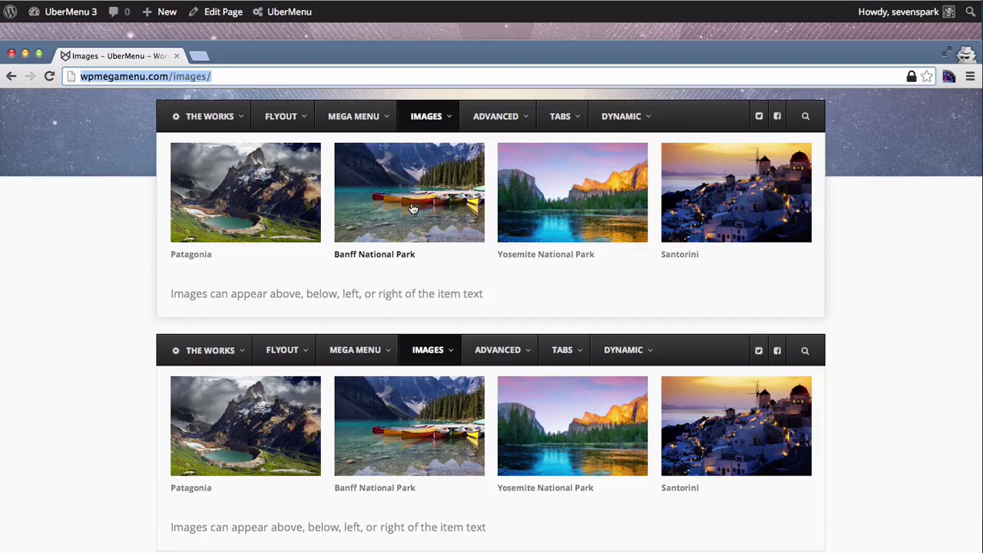
{"action": "scroll", "coordinate": [458, 399], "scroll_direction": "down", "scroll_amount": 5}
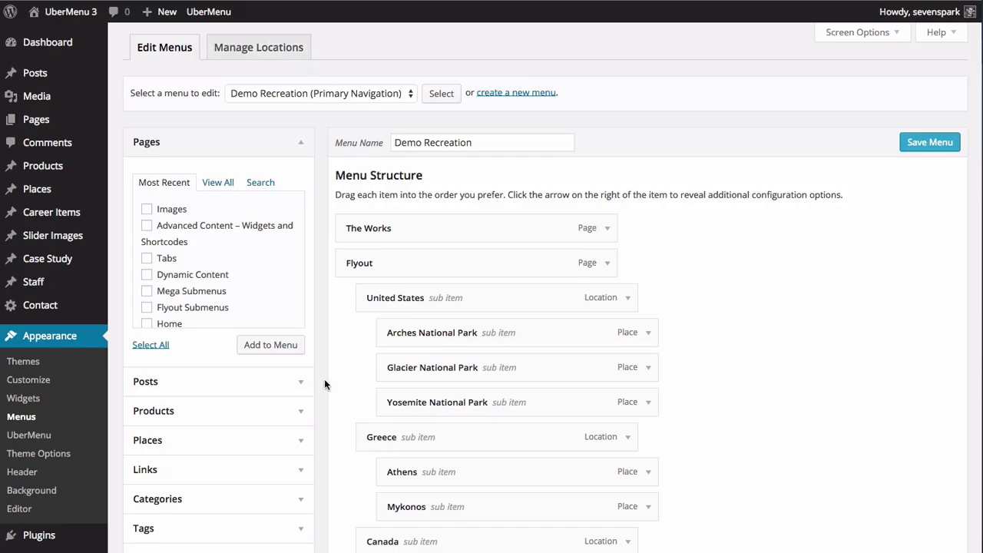
- Show the full list of Places available for adding to the Demo Recreation menu
{"action": "scroll", "coordinate": [233, 438], "scroll_direction": "down", "scroll_amount": 1}
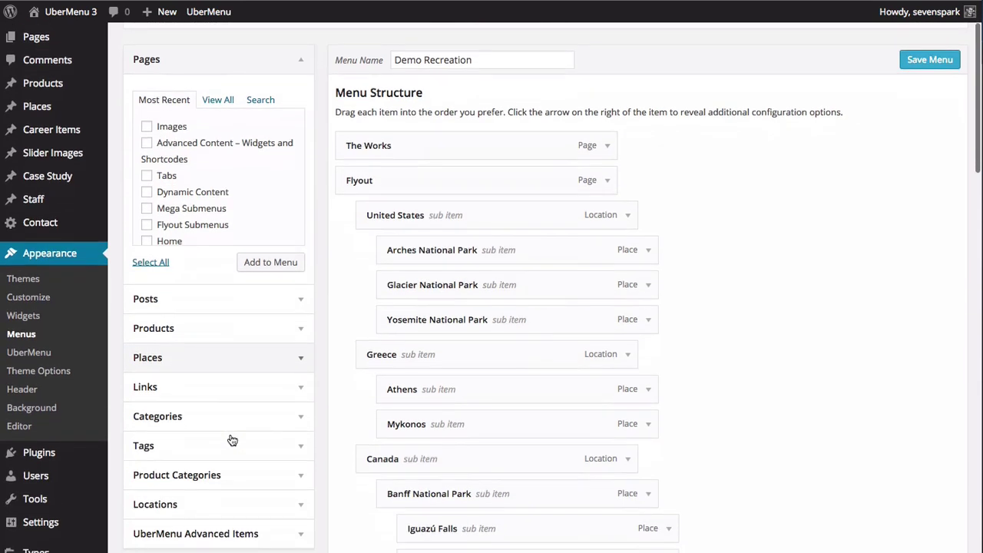
{"action": "scroll", "coordinate": [232, 438], "scroll_direction": "down", "scroll_amount": 1}
{"action": "left_click", "coordinate": [222, 333]}
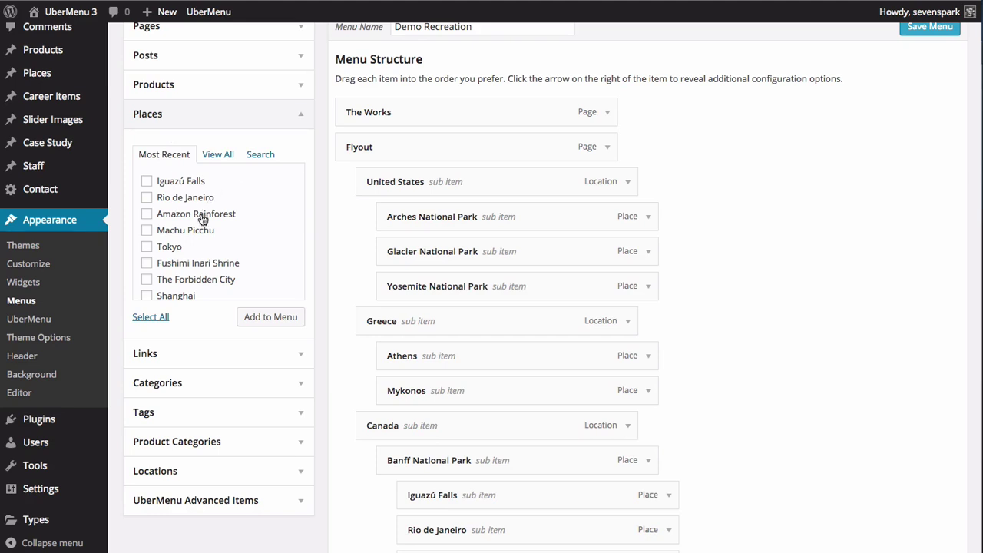
{"action": "scroll", "coordinate": [212, 223], "scroll_direction": "up", "scroll_amount": 1}
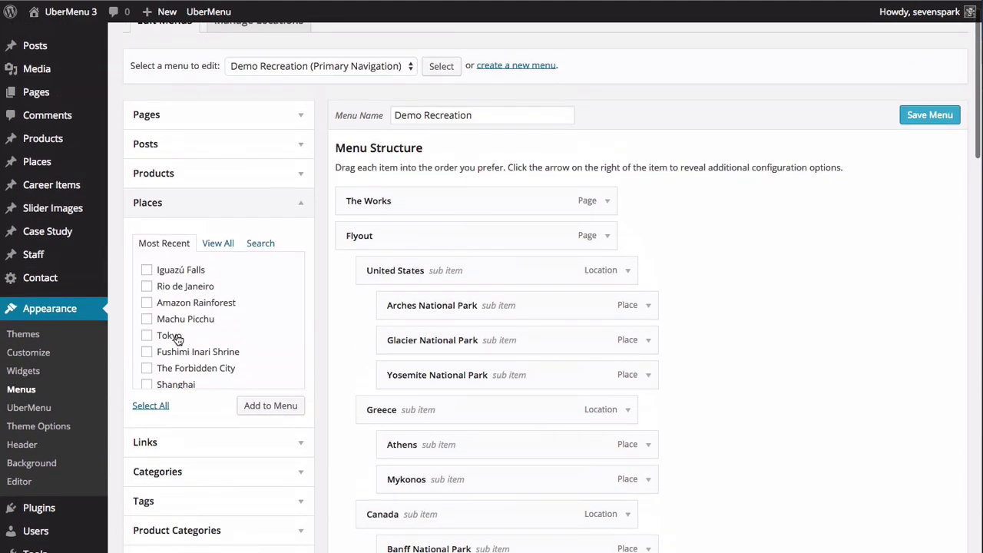
{"action": "left_click", "coordinate": [218, 243]}
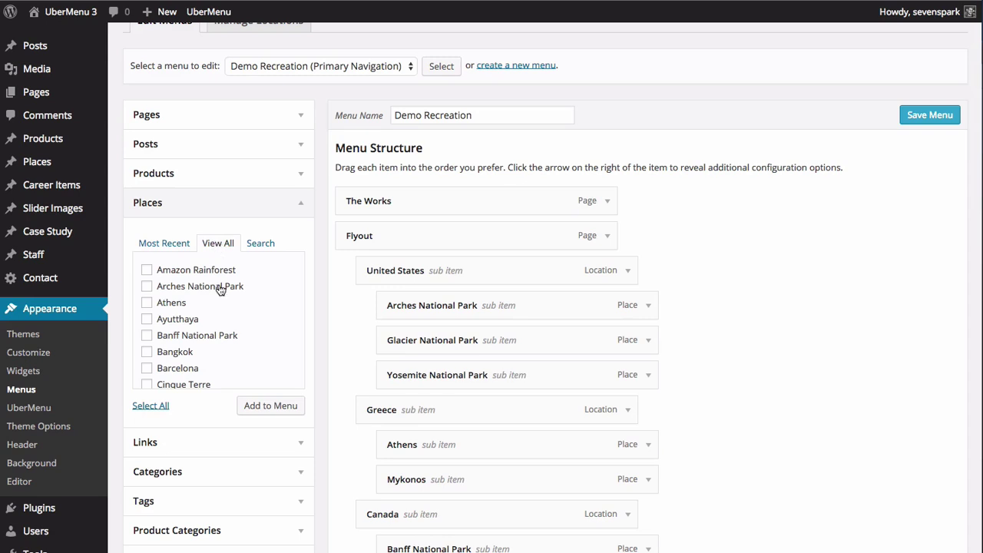
- Add the places Patagonia, Banff National Park, Yosemite National Park and Santorini to the menu
{"action": "scroll", "coordinate": [178, 336], "scroll_direction": "down", "scroll_amount": 6}
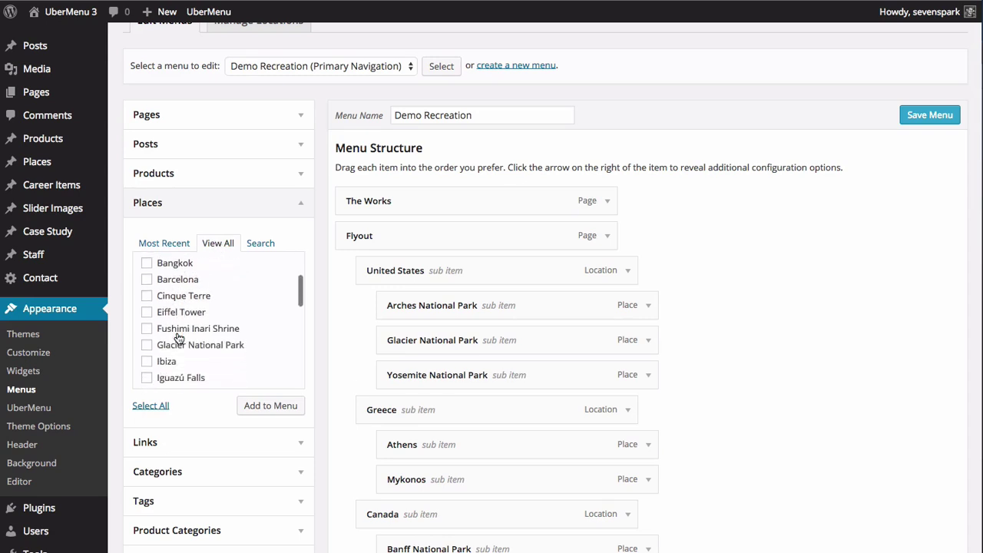
{"action": "left_click", "coordinate": [177, 339]}
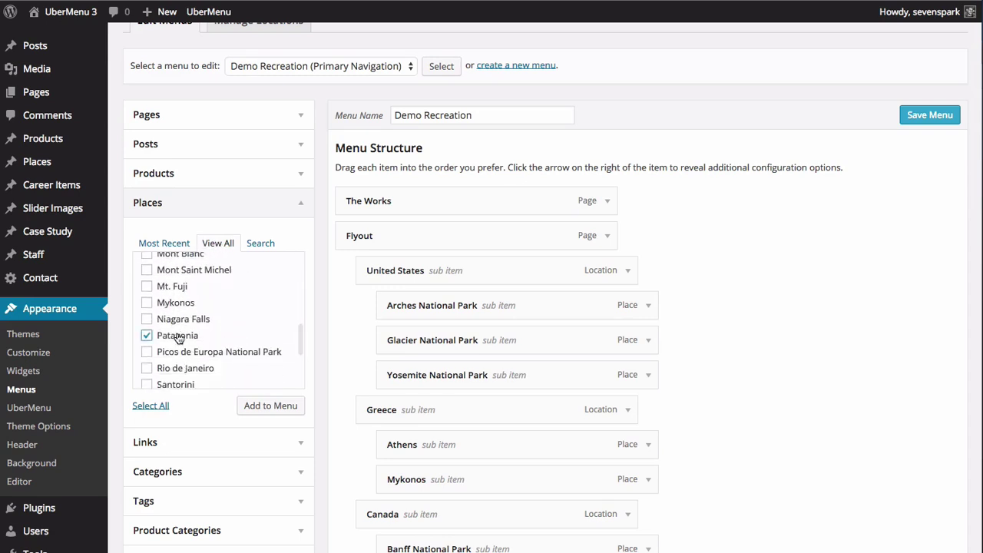
{"action": "scroll", "coordinate": [226, 349], "scroll_direction": "up", "scroll_amount": 8}
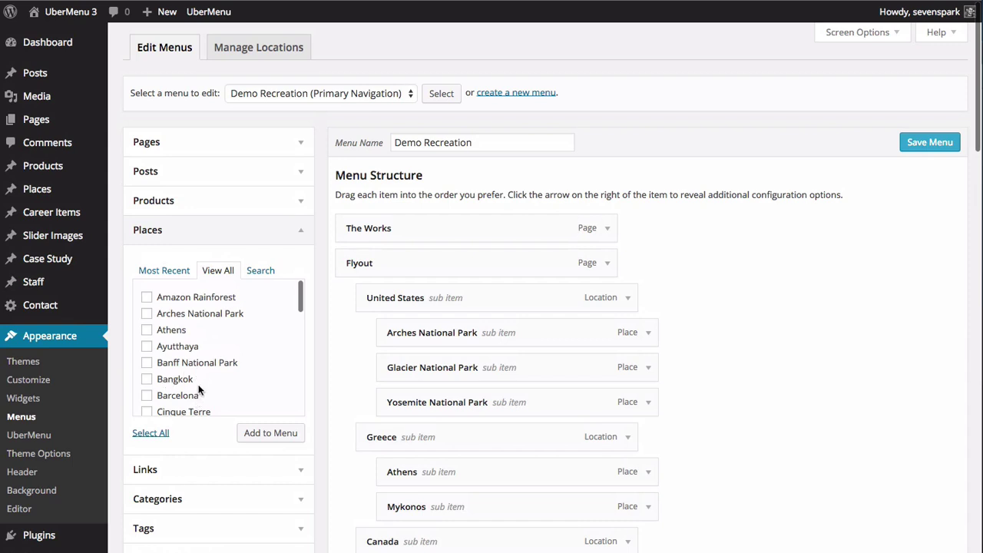
{"action": "left_click", "coordinate": [197, 366]}
{"action": "scroll", "coordinate": [196, 361], "scroll_direction": "down", "scroll_amount": 10}
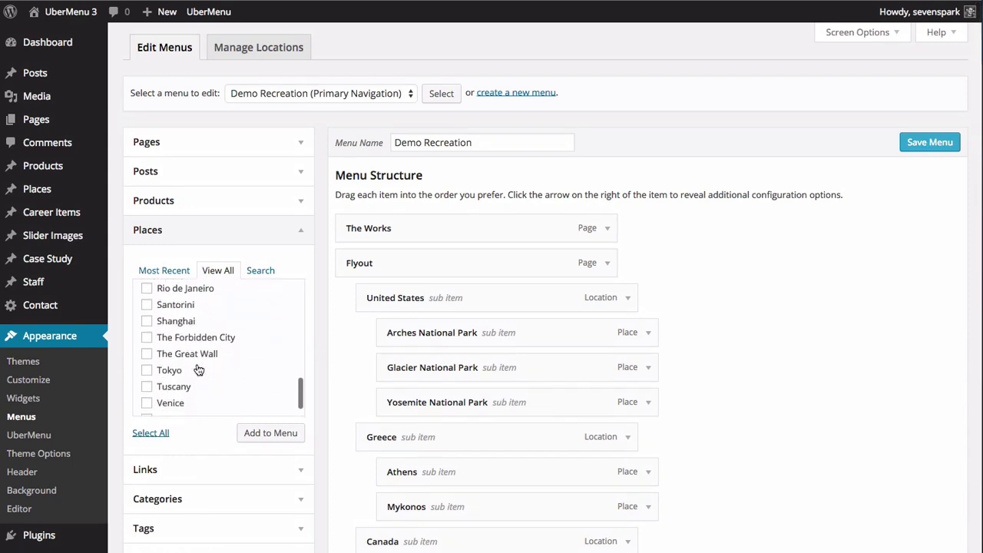
{"action": "left_click", "coordinate": [193, 378]}
{"action": "scroll", "coordinate": [189, 347], "scroll_direction": "up", "scroll_amount": 2}
{"action": "left_click", "coordinate": [185, 315]}
{"action": "left_click", "coordinate": [286, 412]}
{"action": "mouse_move", "coordinate": [388, 424]}
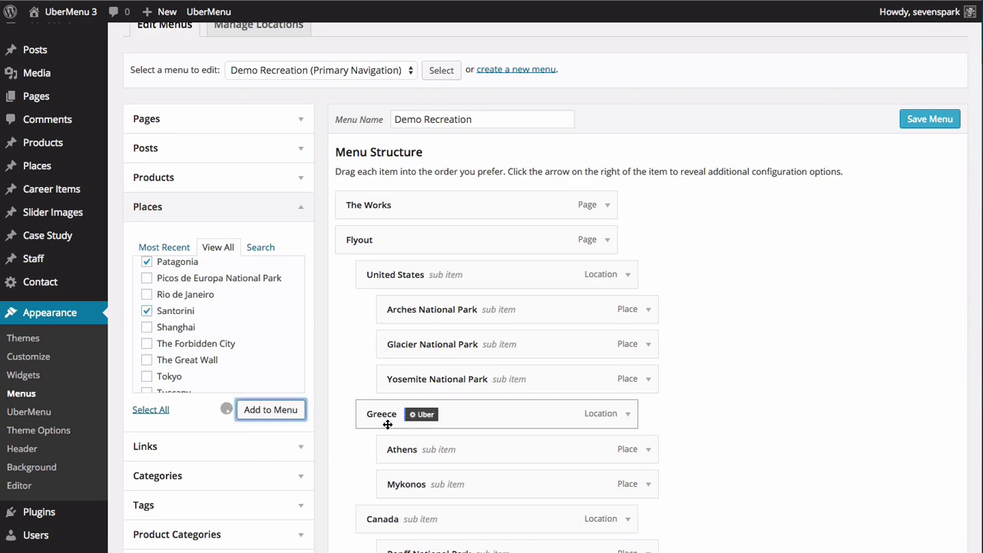
- Nest Patagonia, Banff National Park, Yosemite National Park and Santorini, in that order, as sub items of Images
{"action": "scroll", "coordinate": [340, 399], "scroll_direction": "down", "scroll_amount": 20}
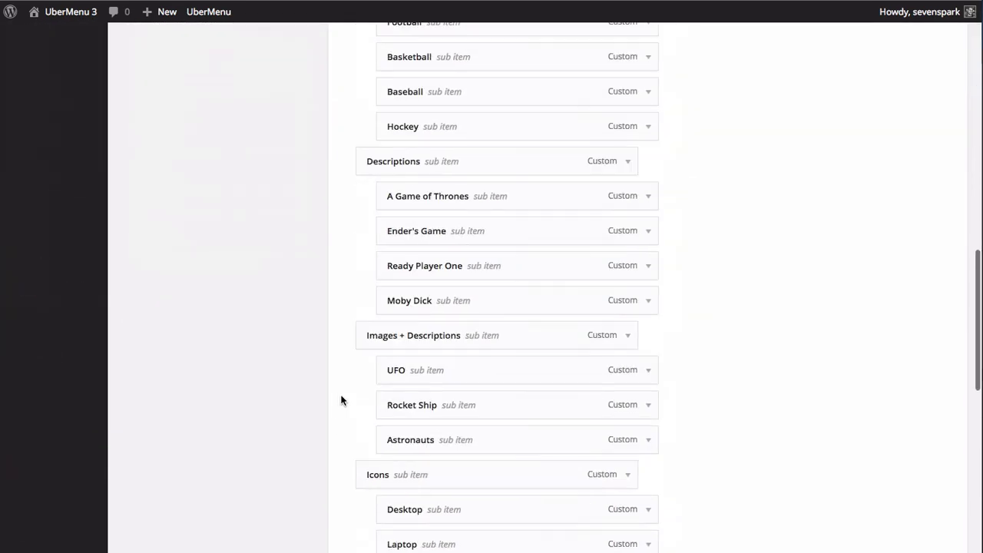
{"action": "scroll", "coordinate": [342, 399], "scroll_direction": "up", "scroll_amount": 2}
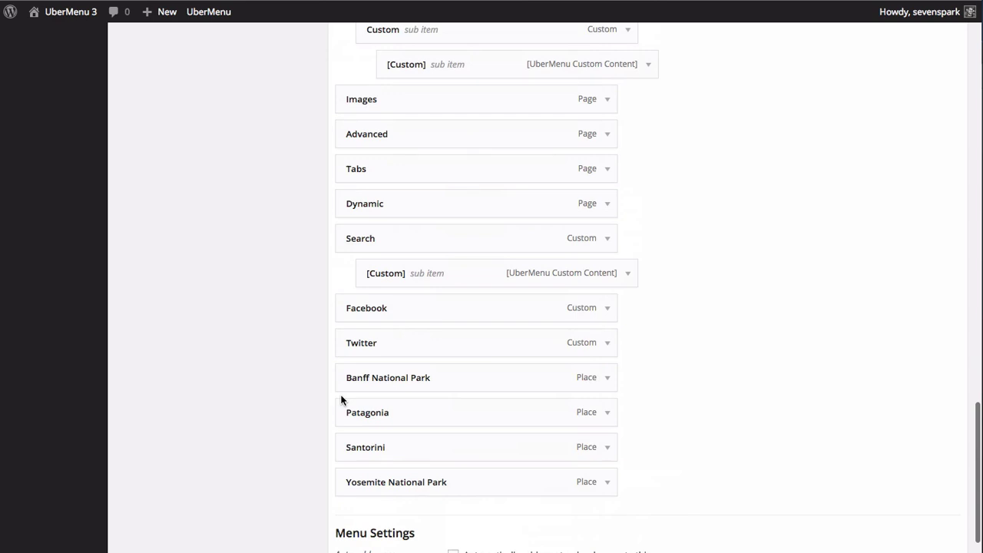
{"action": "mouse_move", "coordinate": [375, 442]}
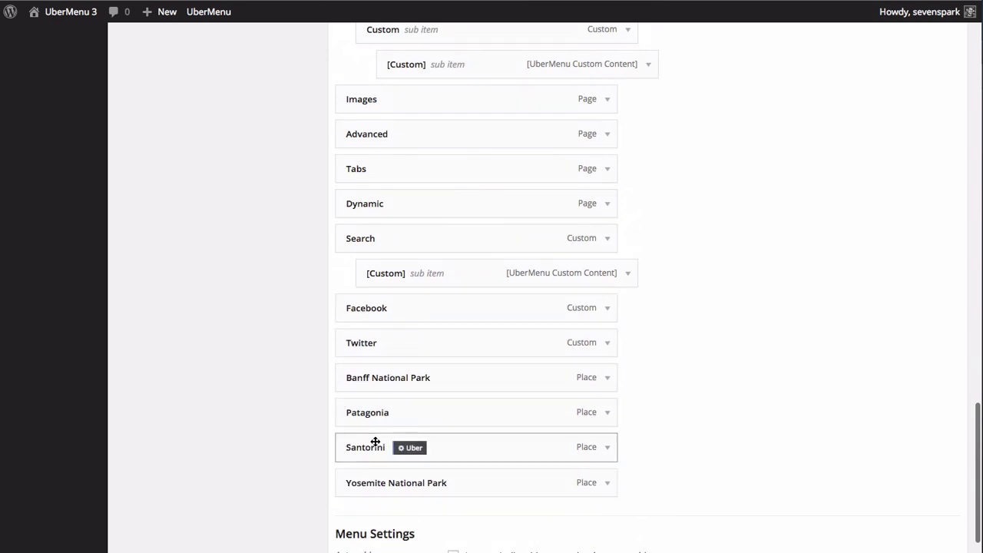
{"action": "left_click_drag", "start_coordinate": [366, 410], "coordinate": [390, 165]}
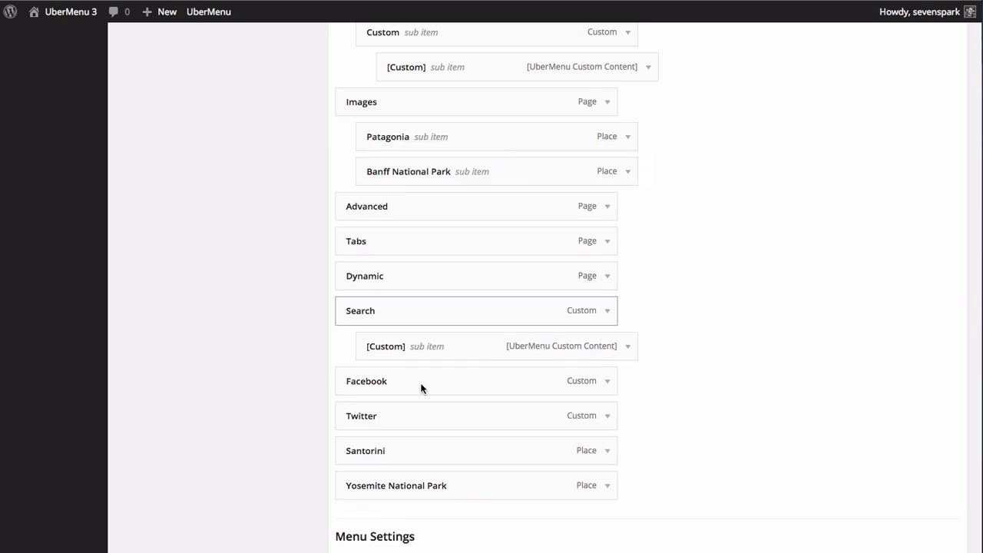
{"action": "left_click_drag", "start_coordinate": [371, 489], "coordinate": [405, 253]}
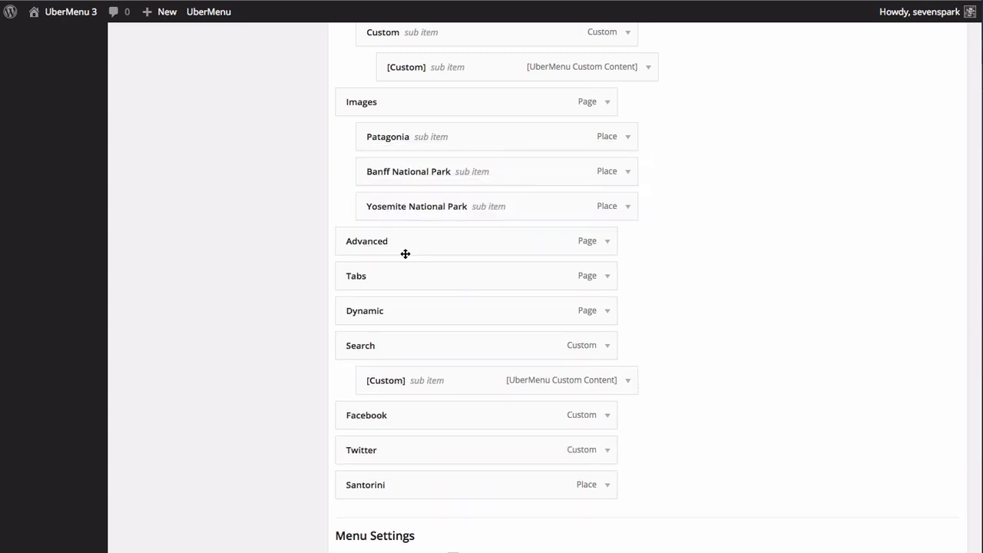
{"action": "left_click_drag", "start_coordinate": [348, 496], "coordinate": [374, 240]}
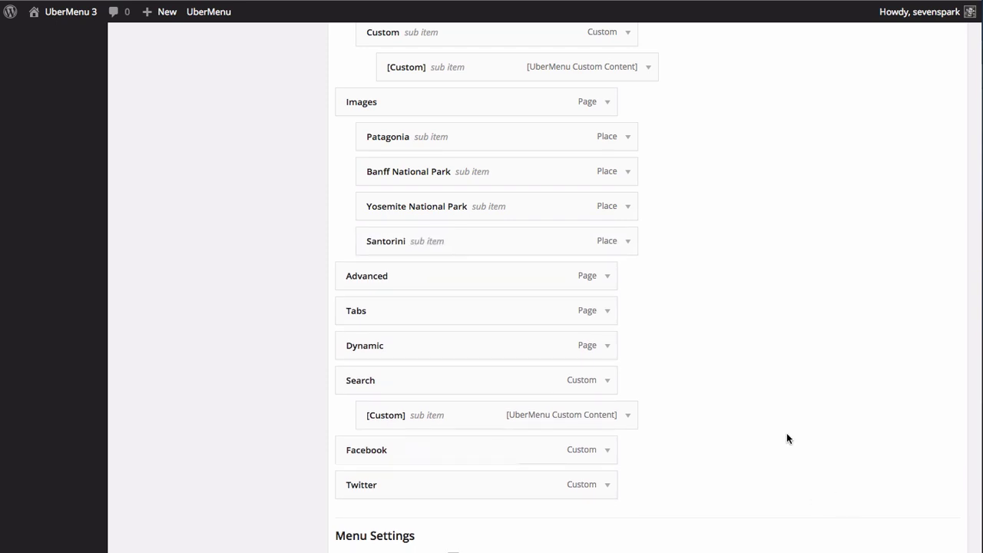
- Save the Demo Recreation menu and check its Images submenu on the site
{"action": "scroll", "coordinate": [786, 437], "scroll_direction": "up", "scroll_amount": 20}
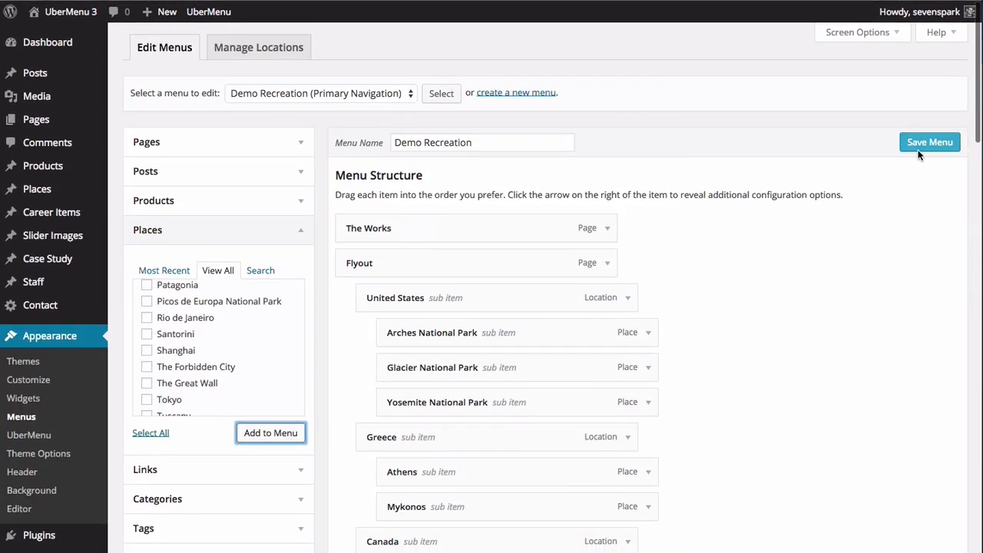
{"action": "left_click", "coordinate": [919, 149]}
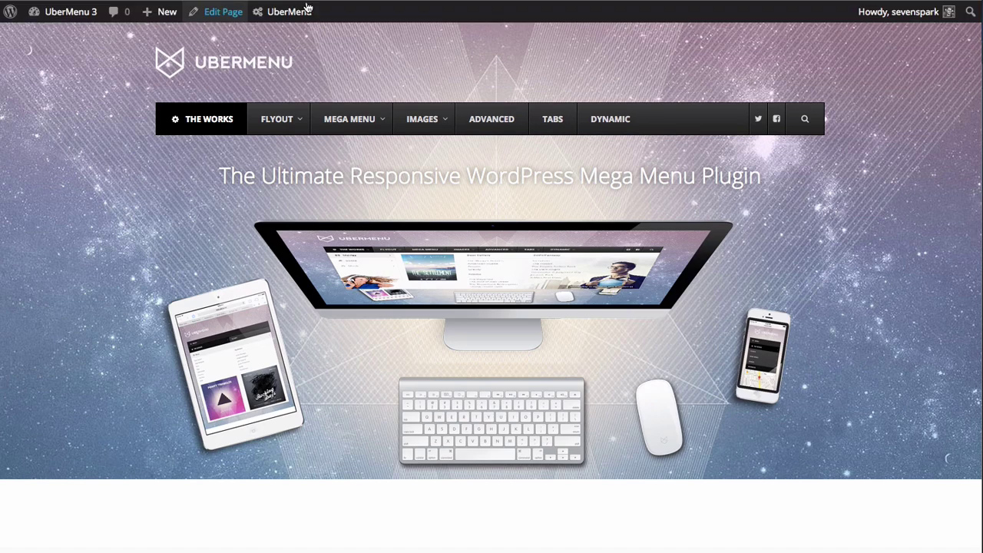
{"action": "mouse_move", "coordinate": [432, 115]}
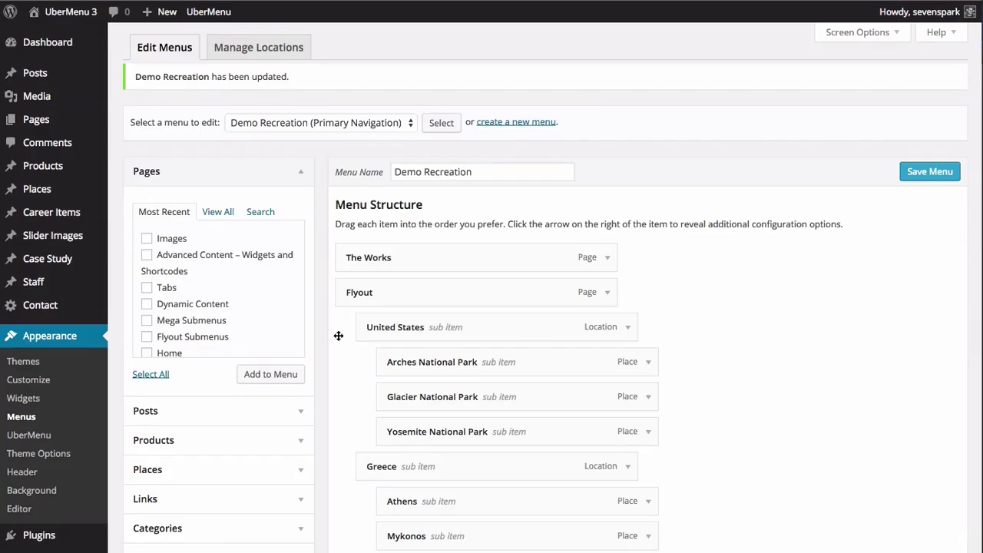
- Open the UberMenu submenu settings of the top-level Images menu item
{"action": "scroll", "coordinate": [338, 335], "scroll_direction": "down", "scroll_amount": 20}
{"action": "scroll", "coordinate": [338, 335], "scroll_direction": "down", "scroll_amount": 4}
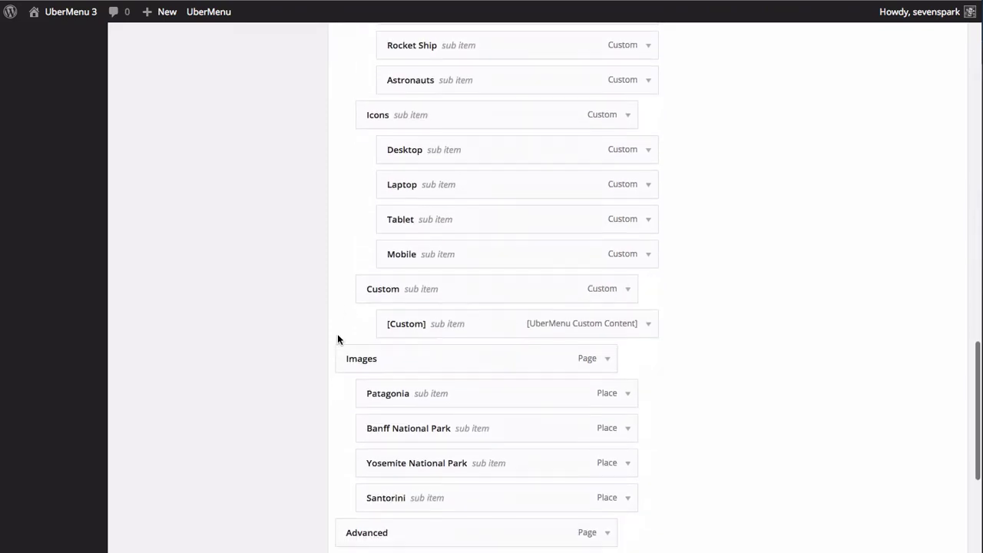
{"action": "mouse_move", "coordinate": [393, 349]}
{"action": "scroll", "coordinate": [401, 355], "scroll_direction": "down", "scroll_amount": 1}
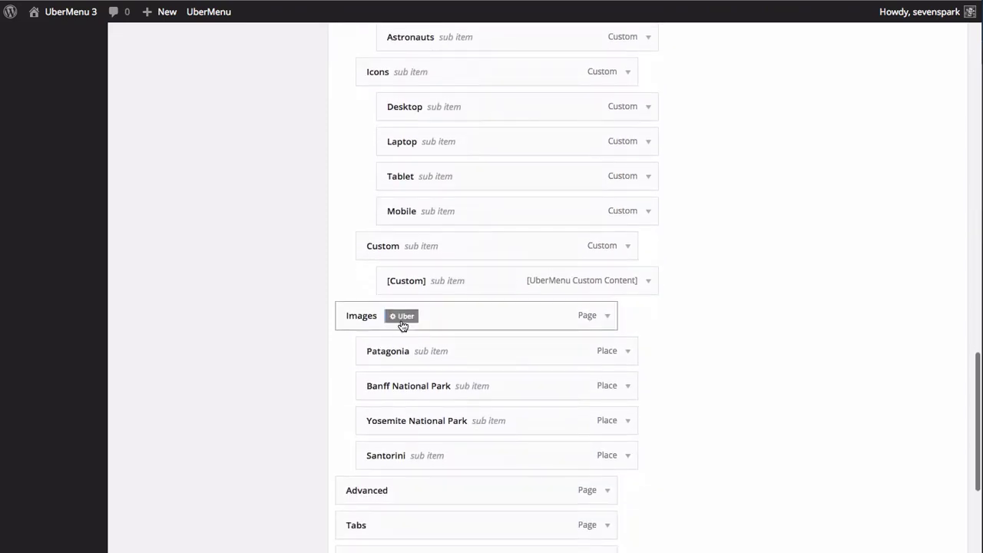
{"action": "left_click", "coordinate": [401, 319]}
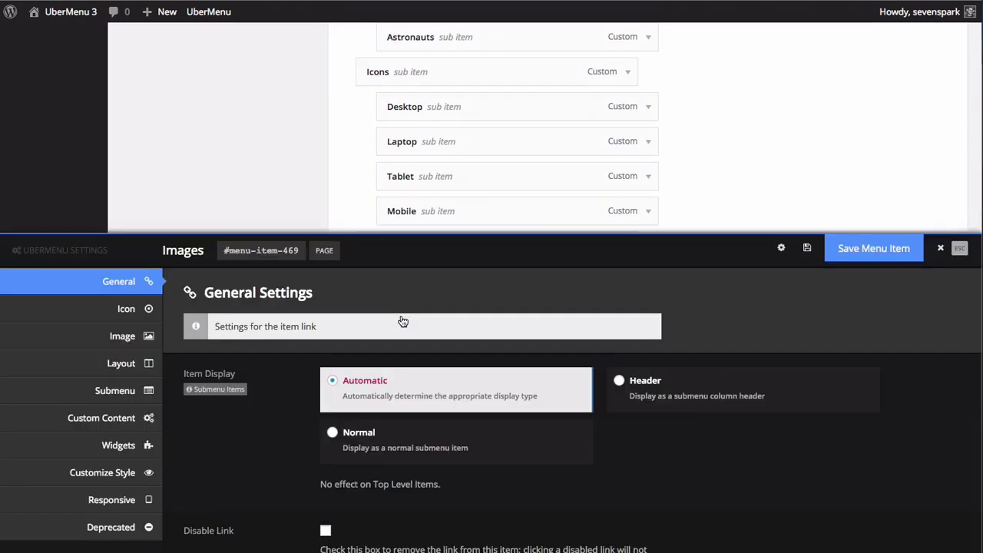
{"action": "left_click", "coordinate": [116, 392]}
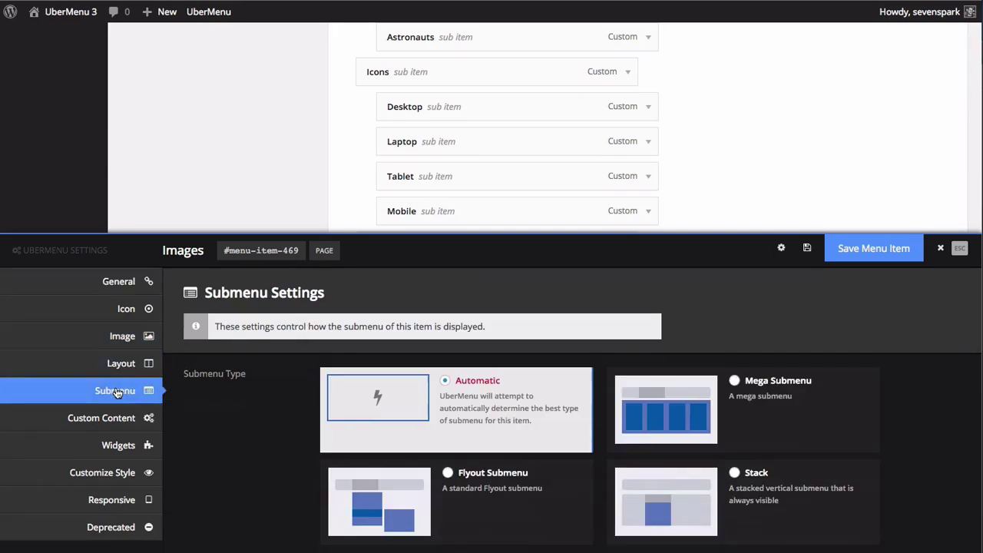
- Set the Submenu Column Default of the Images item to 1/4 and save the menu item
{"action": "scroll", "coordinate": [356, 406], "scroll_direction": "down", "scroll_amount": 3}
{"action": "scroll", "coordinate": [355, 384], "scroll_direction": "up", "scroll_amount": 2}
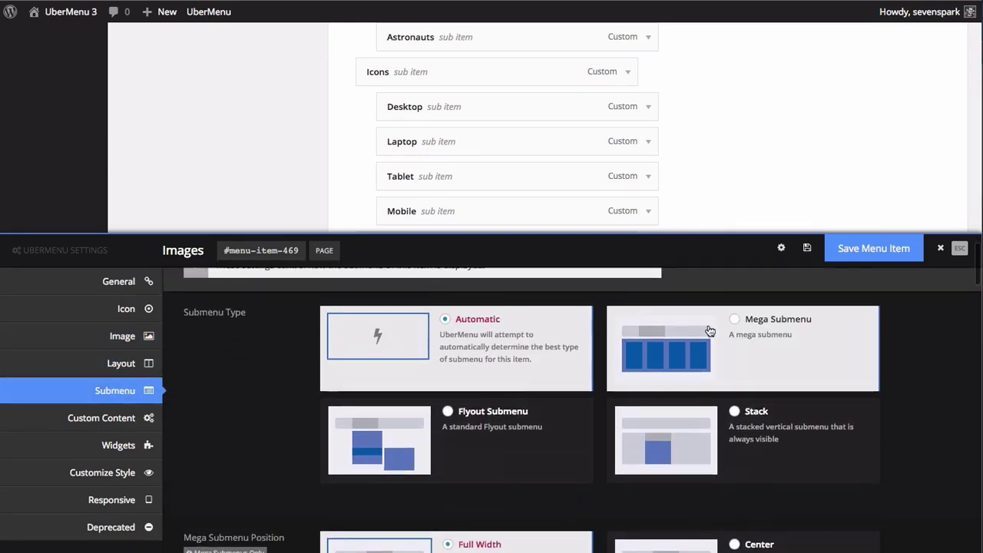
{"action": "scroll", "coordinate": [207, 376], "scroll_direction": "down", "scroll_amount": 3}
{"action": "scroll", "coordinate": [216, 381], "scroll_direction": "down", "scroll_amount": 5}
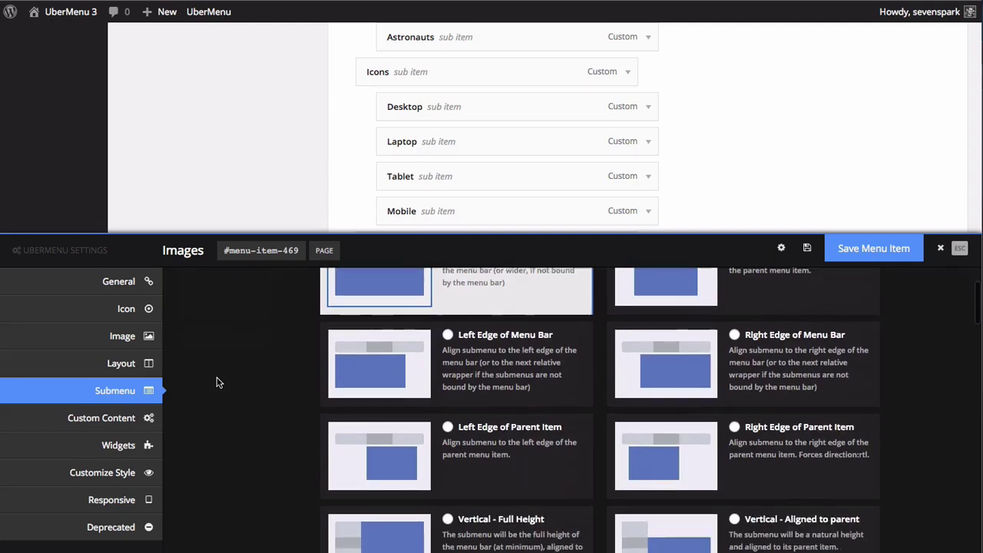
{"action": "scroll", "coordinate": [217, 381], "scroll_direction": "down", "scroll_amount": 5}
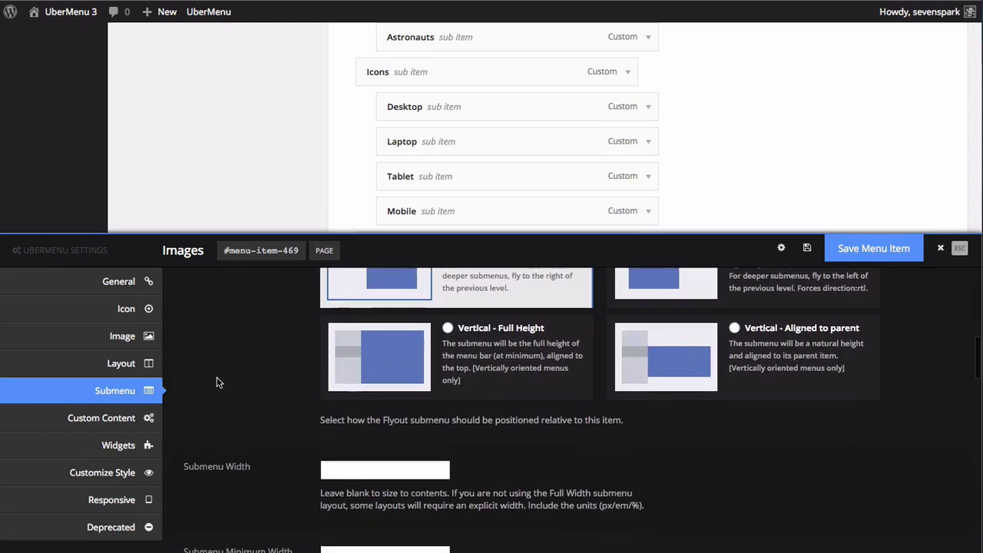
{"action": "scroll", "coordinate": [216, 381], "scroll_direction": "down", "scroll_amount": 2}
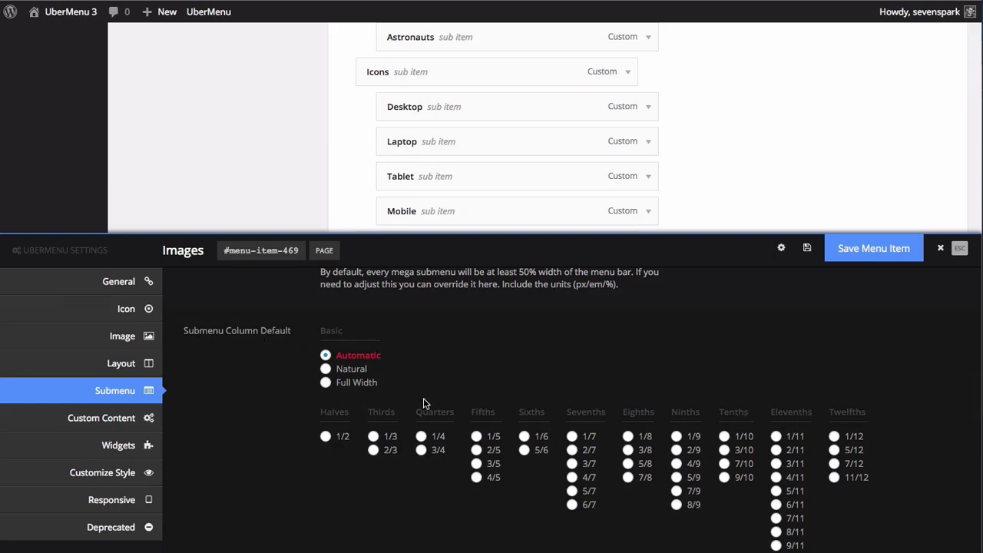
{"action": "left_click", "coordinate": [421, 437]}
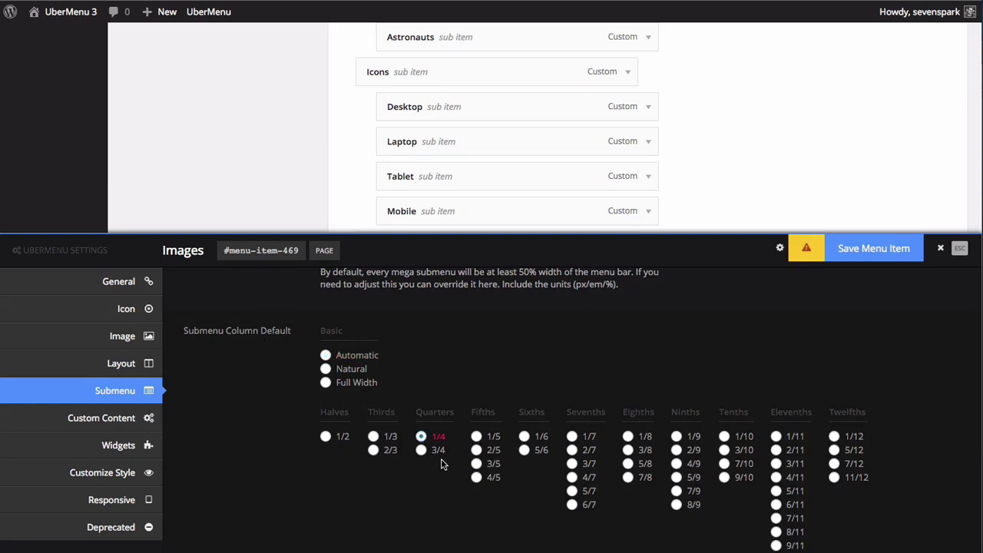
{"action": "left_click", "coordinate": [863, 254]}
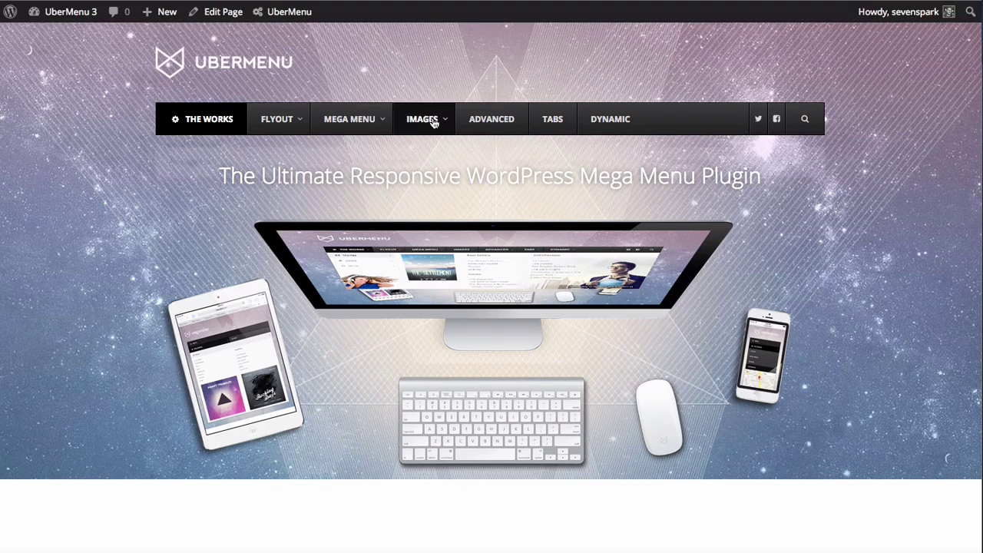
{"action": "mouse_move", "coordinate": [434, 123]}
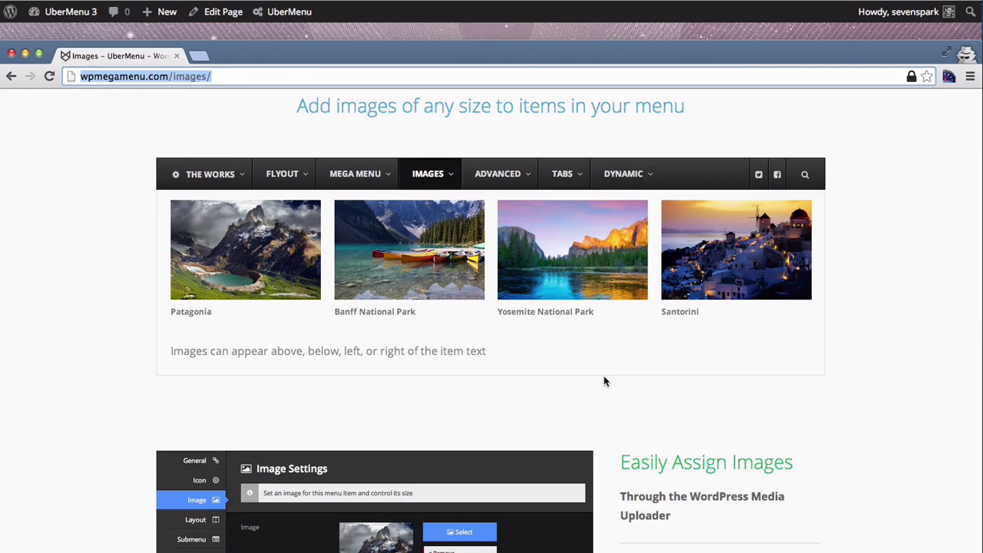
- Switch to Preview and compare the proportions of the Patagonia and Yosemite source photos
{"action": "key", "text": "super+Tab"}
{"action": "key", "text": "super+Tab"}
{"action": "key", "text": "super+Tab"}
{"action": "key", "text": "super+Tab"}
{"action": "key", "text": "super+Tab"}
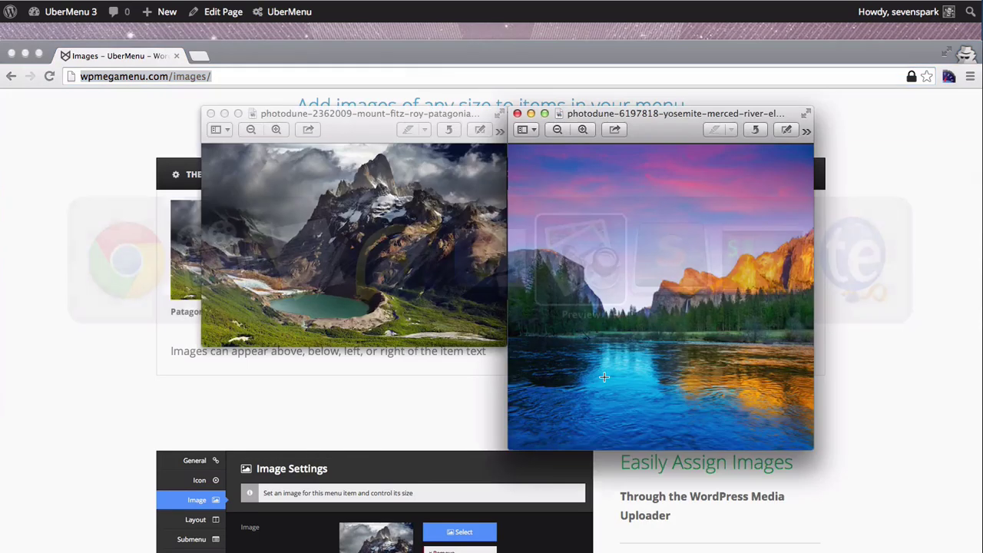
{"action": "left_click", "coordinate": [388, 111]}
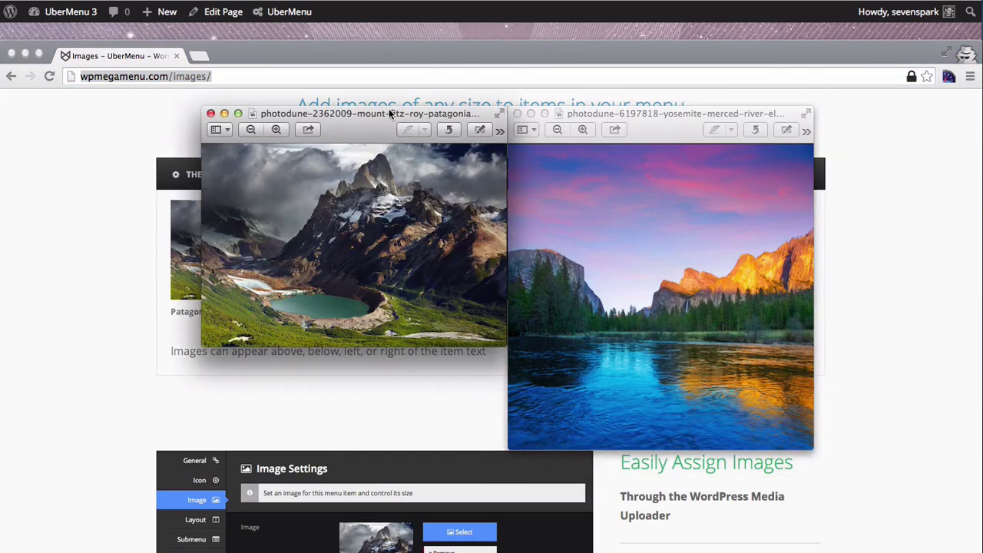
{"action": "left_click", "coordinate": [679, 115]}
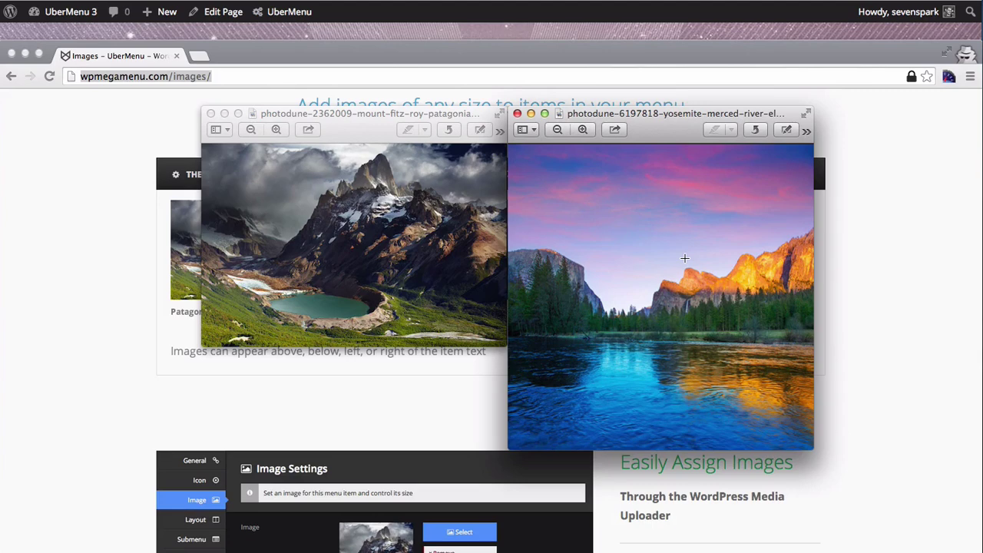
- Shift the Yosemite photo window upward beside the Patagonia photo to compare how their heights differ at equal width
{"action": "left_click", "coordinate": [302, 172]}
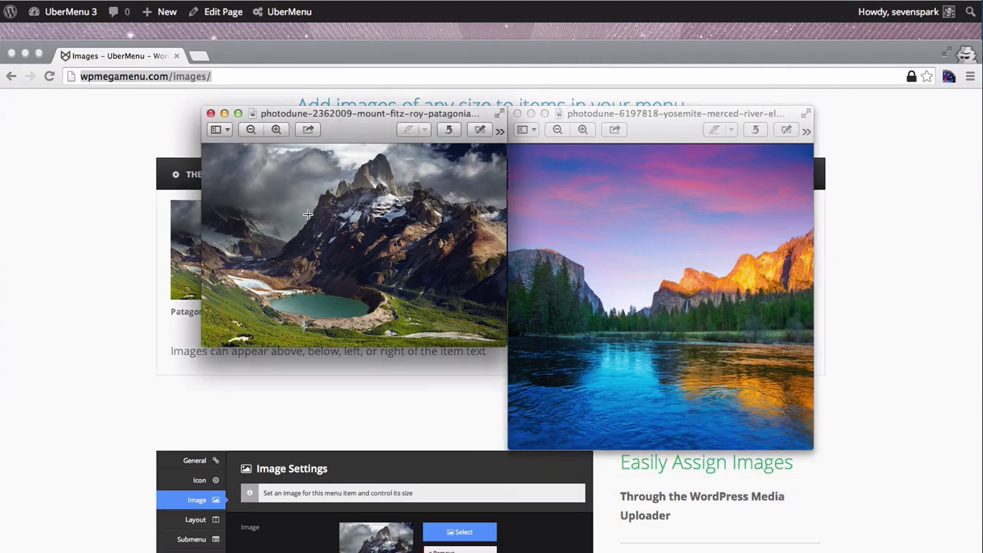
{"action": "left_click", "coordinate": [647, 397]}
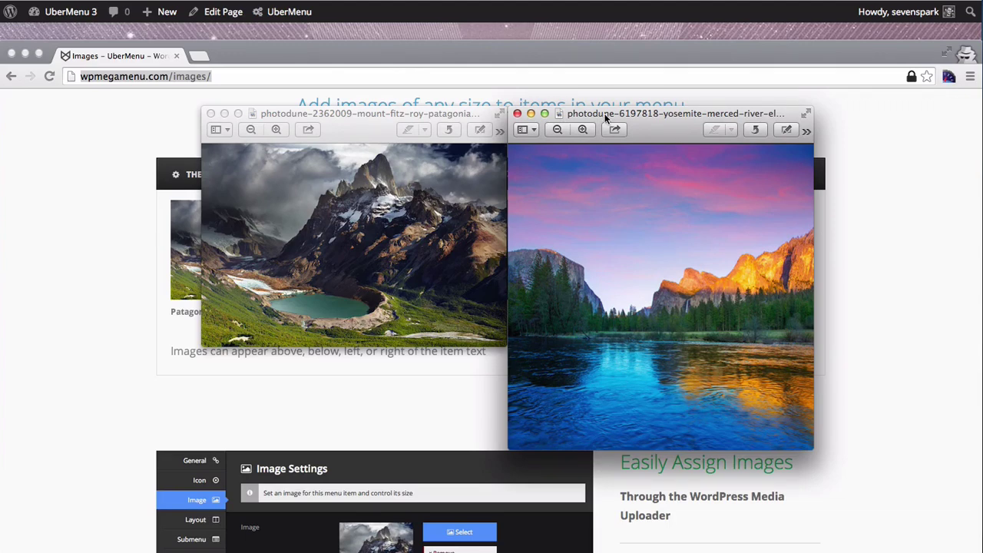
{"action": "left_click_drag", "start_coordinate": [603, 112], "coordinate": [604, 78]}
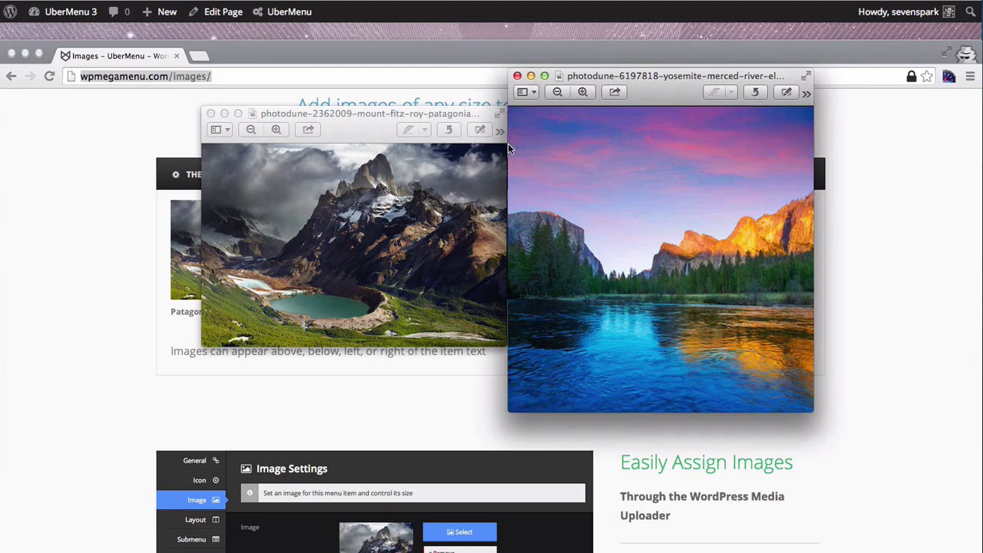
{"action": "mouse_move", "coordinate": [507, 143]}
{"action": "left_mouse_down"}
{"action": "mouse_move", "coordinate": [802, 144]}
{"action": "mouse_move", "coordinate": [815, 152]}
{"action": "mouse_move", "coordinate": [813, 351]}
{"action": "mouse_move", "coordinate": [514, 355]}
{"action": "mouse_move", "coordinate": [505, 350]}
{"action": "mouse_move", "coordinate": [507, 157]}
{"action": "left_mouse_up"}
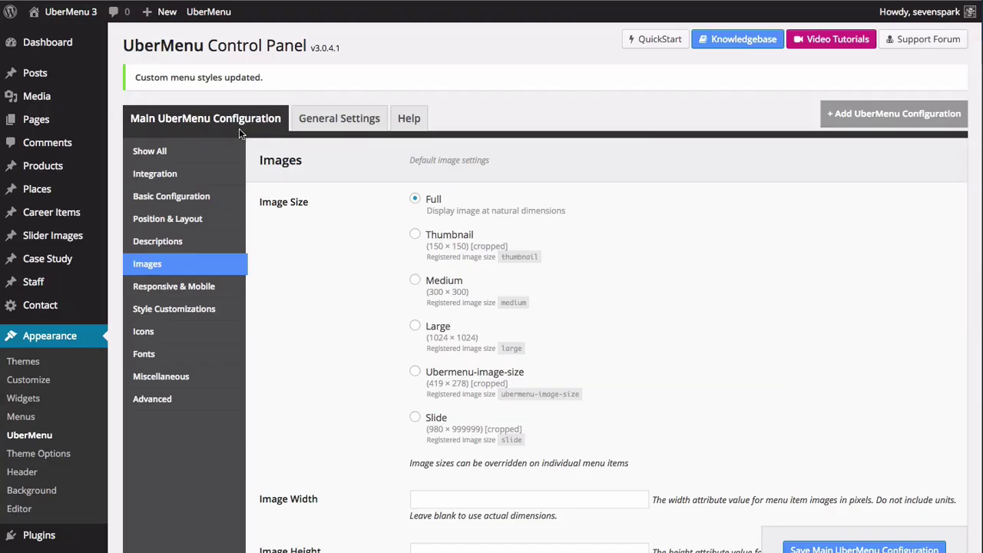
- Examine the Images settings of the main UberMenu configuration and the Simple Image Sizes plugin page on WordPress.org
{"action": "left_click", "coordinate": [222, 121]}
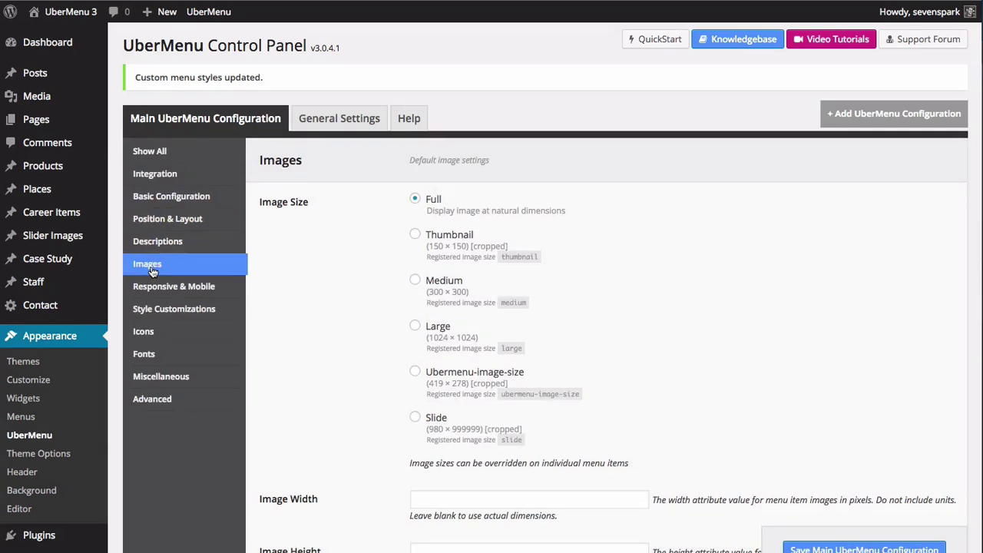
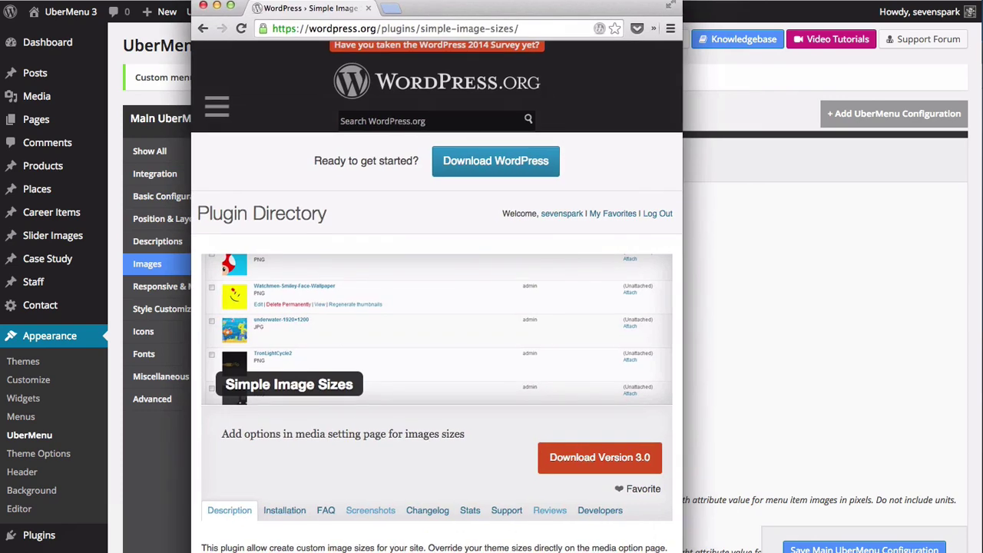
{"action": "left_click", "coordinate": [229, 5]}
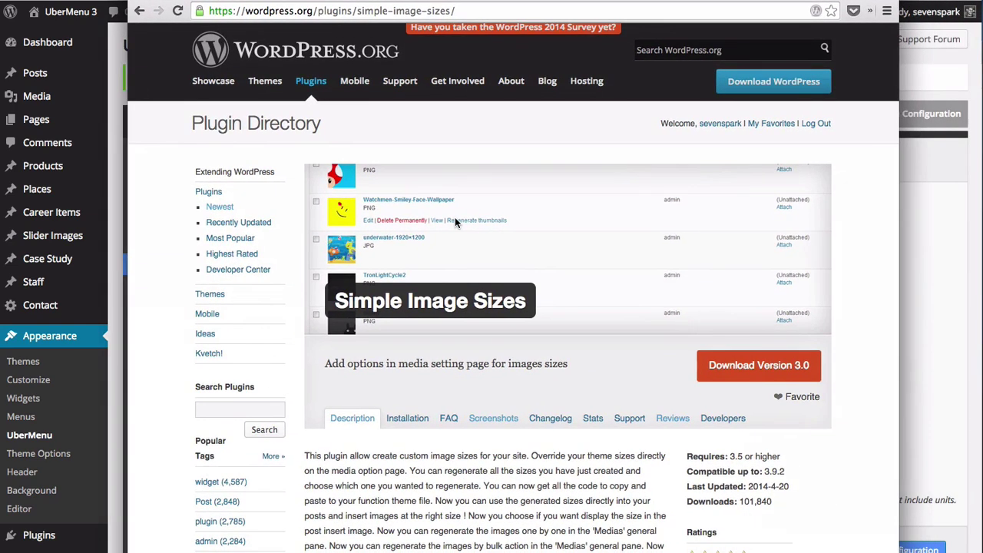
{"action": "scroll", "coordinate": [410, 253], "scroll_direction": "down", "scroll_amount": 5}
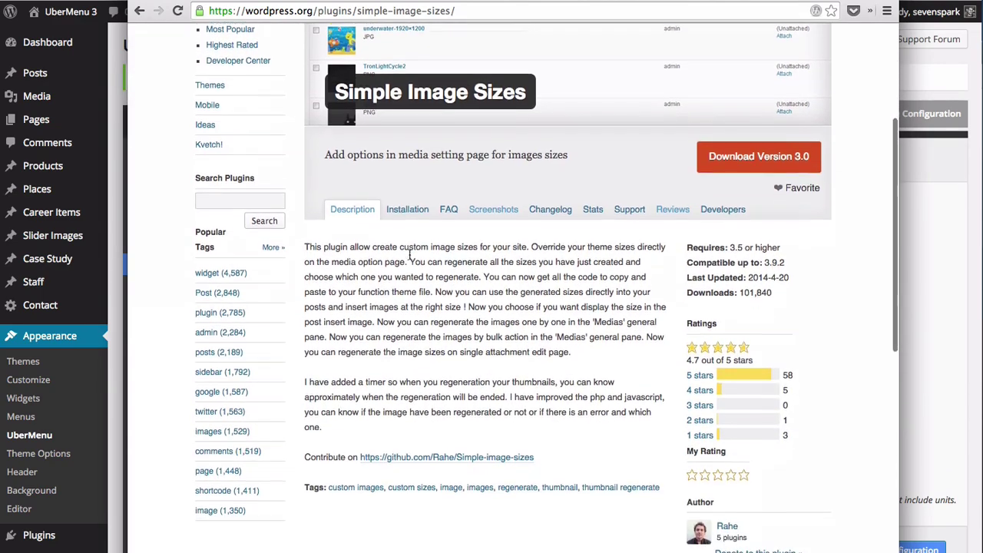
{"action": "scroll", "coordinate": [410, 254], "scroll_direction": "up", "scroll_amount": 5}
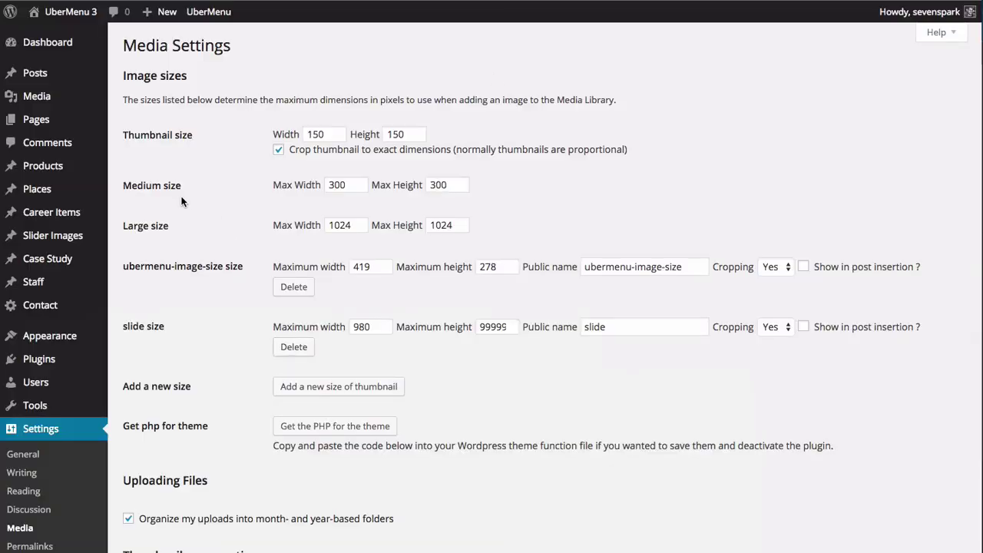
- Add a new thumbnail size named "My Special Size" in the WordPress Media Settings and validate its name
{"action": "left_click", "coordinate": [335, 388]}
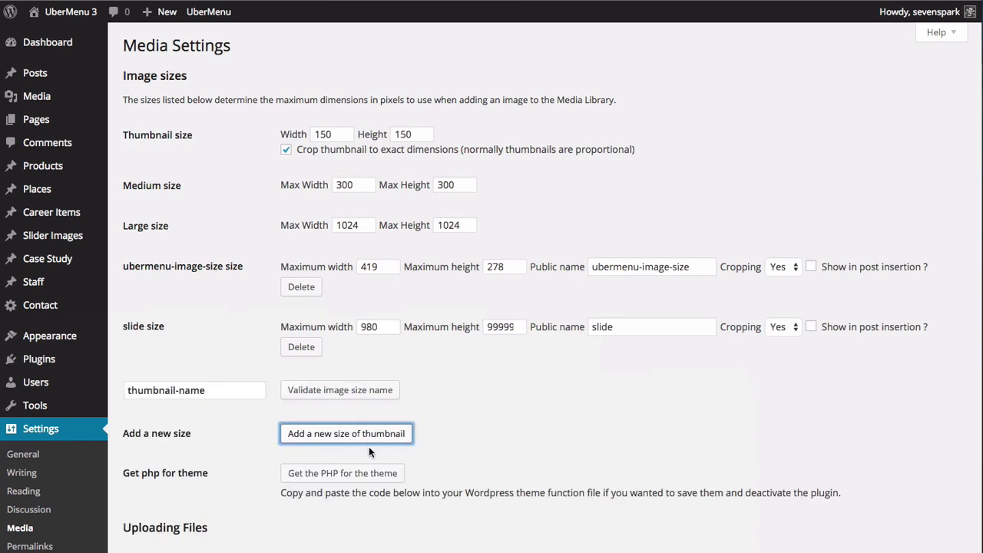
{"action": "left_click", "coordinate": [192, 391]}
{"action": "mouse_move", "coordinate": [48, 387]}
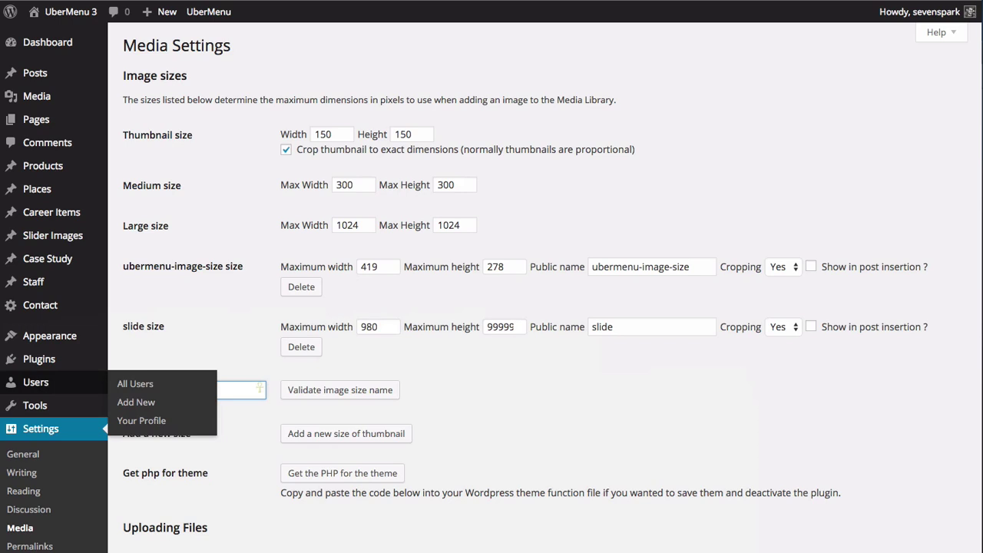
{"action": "type", "text": "My Special "}
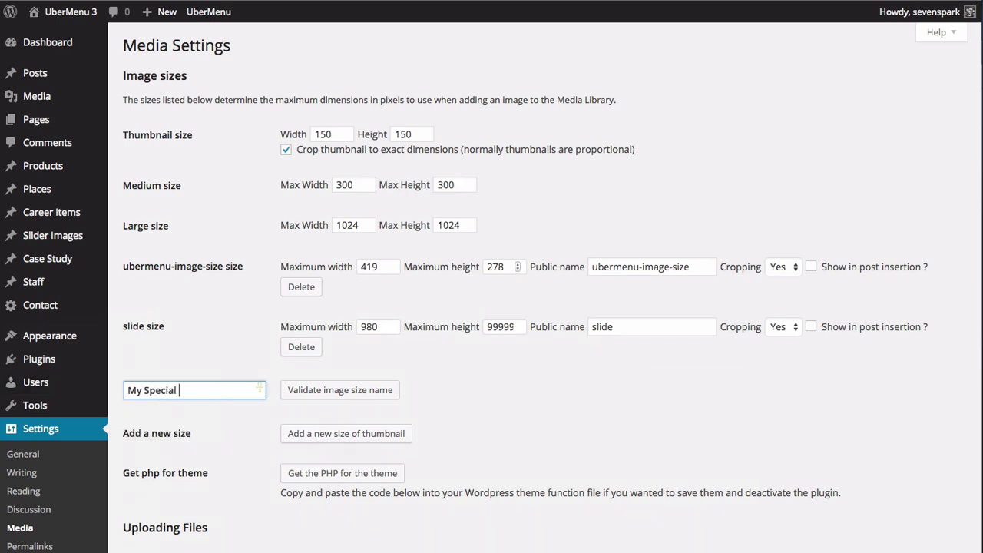
{"action": "type", "text": "Size"}
{"action": "left_click", "coordinate": [354, 393]}
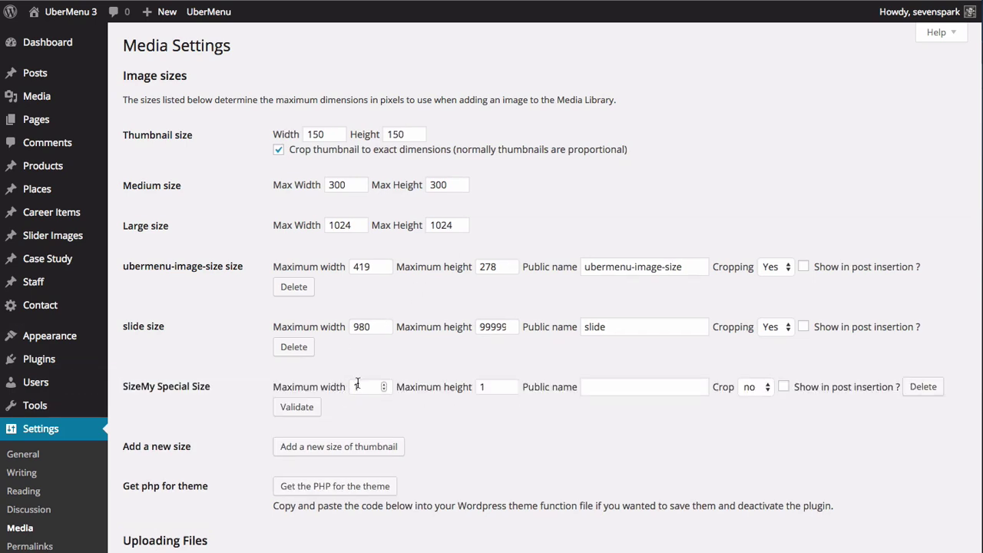
- Give My Special Size a maximum width of 200, a maximum height of 150 and the public name special-size
{"action": "double_click", "coordinate": [357, 386]}
{"action": "type", "text": "250"}
{"action": "key", "text": "BackSpace"}
{"action": "key", "text": "BackSpace"}
{"action": "type", "text": "00"}
{"action": "key", "text": "Tab"}
{"action": "type", "text": "150"}
{"action": "key", "text": "Tab"}
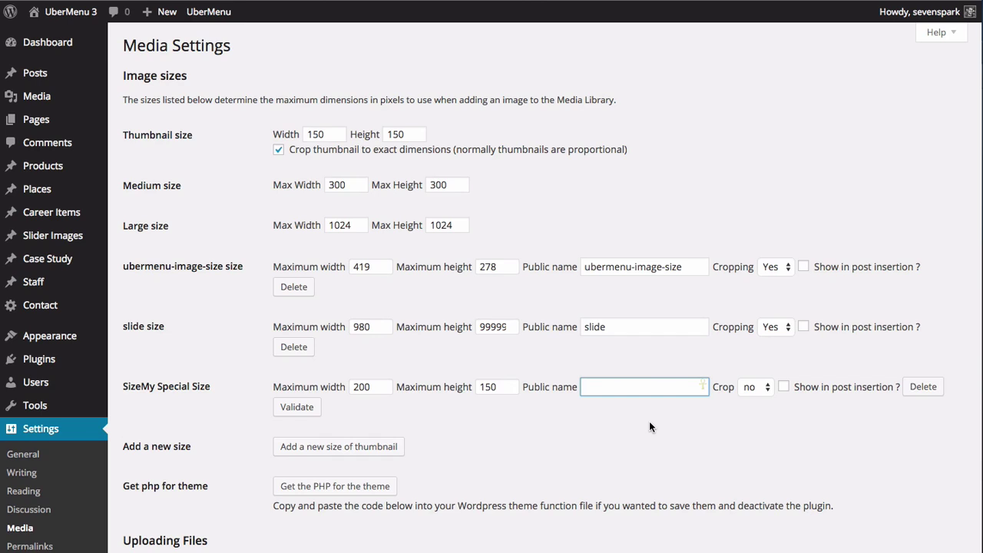
{"action": "type", "text": "special-size"}
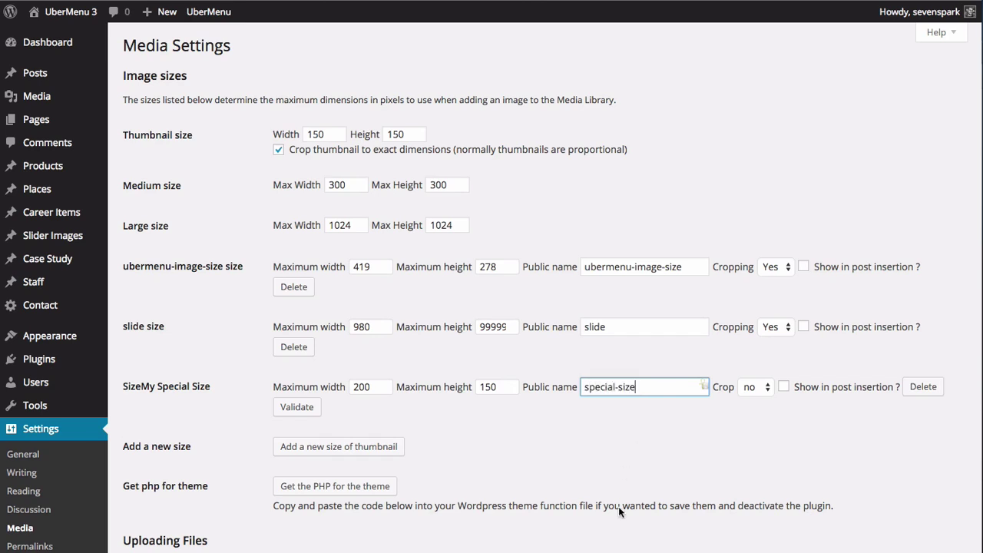
- Set Crop to yes for My Special Size, validate the size and save the media settings
{"action": "left_click", "coordinate": [747, 387]}
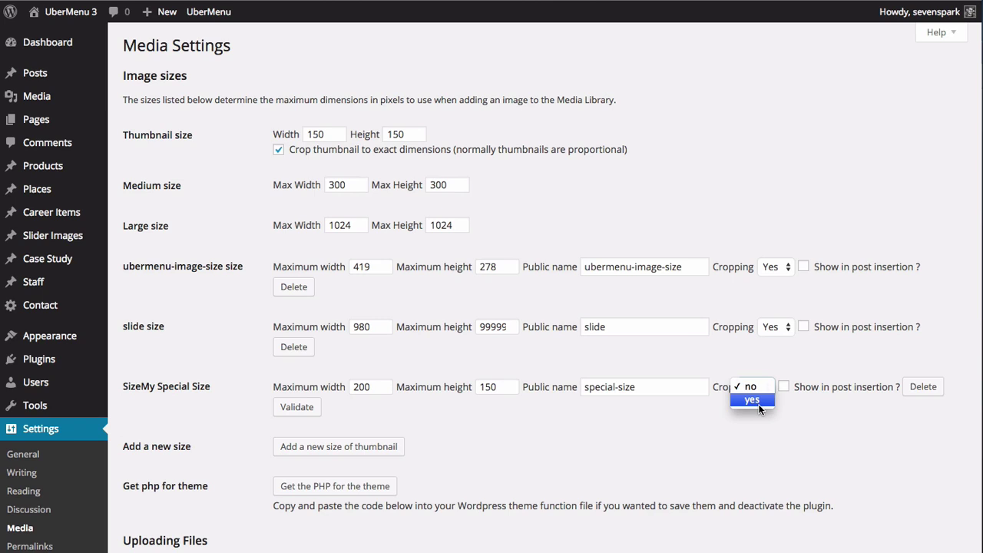
{"action": "left_click", "coordinate": [751, 400]}
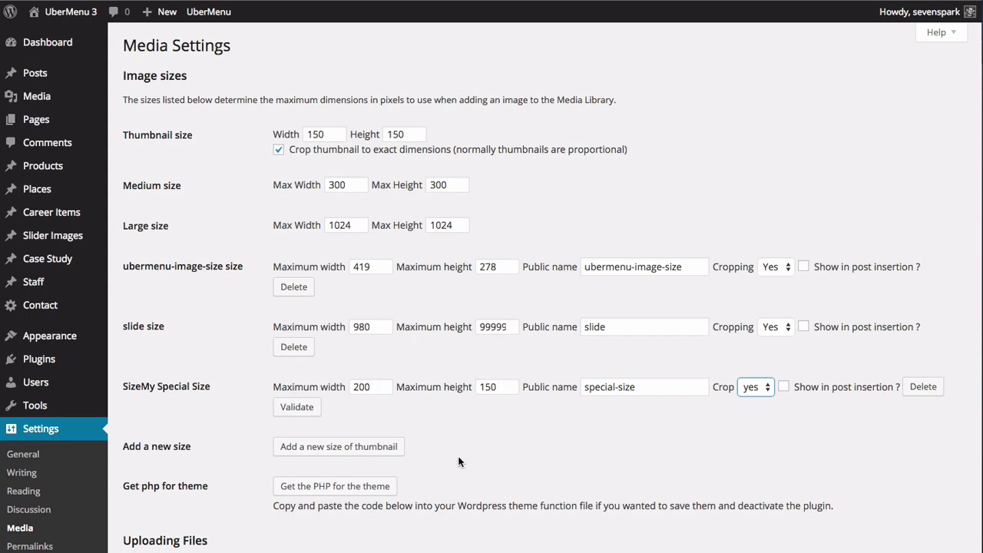
{"action": "left_click", "coordinate": [292, 408]}
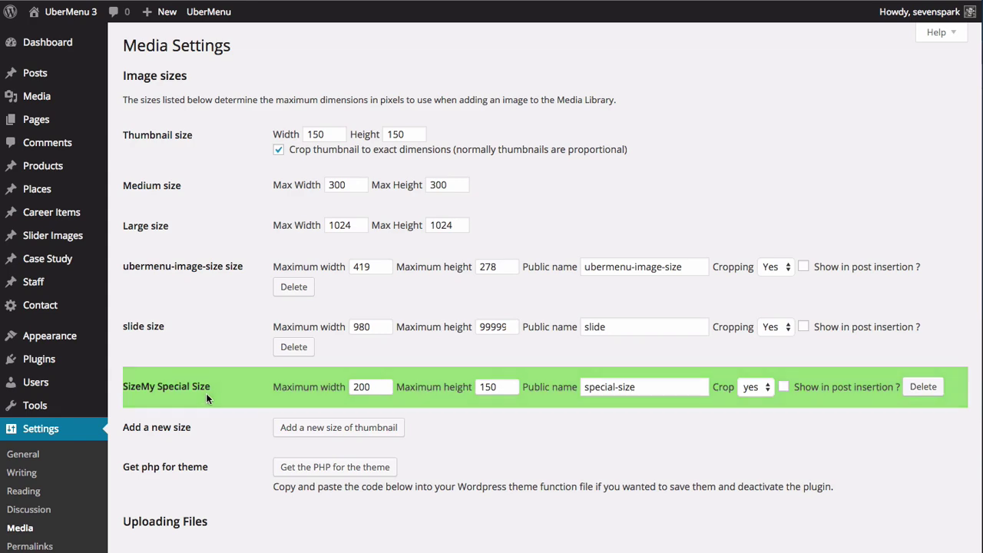
{"action": "scroll", "coordinate": [231, 438], "scroll_direction": "down", "scroll_amount": 10}
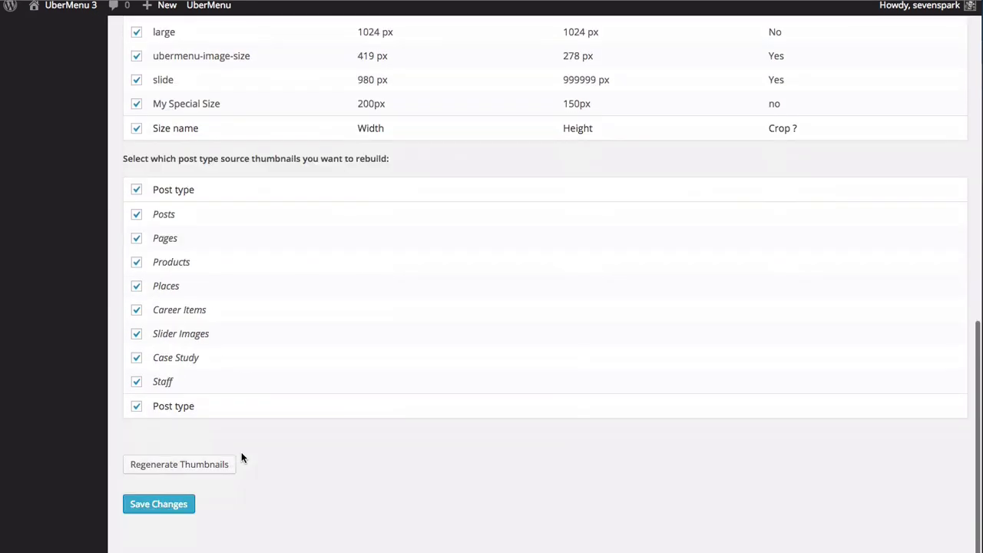
{"action": "left_click", "coordinate": [158, 511]}
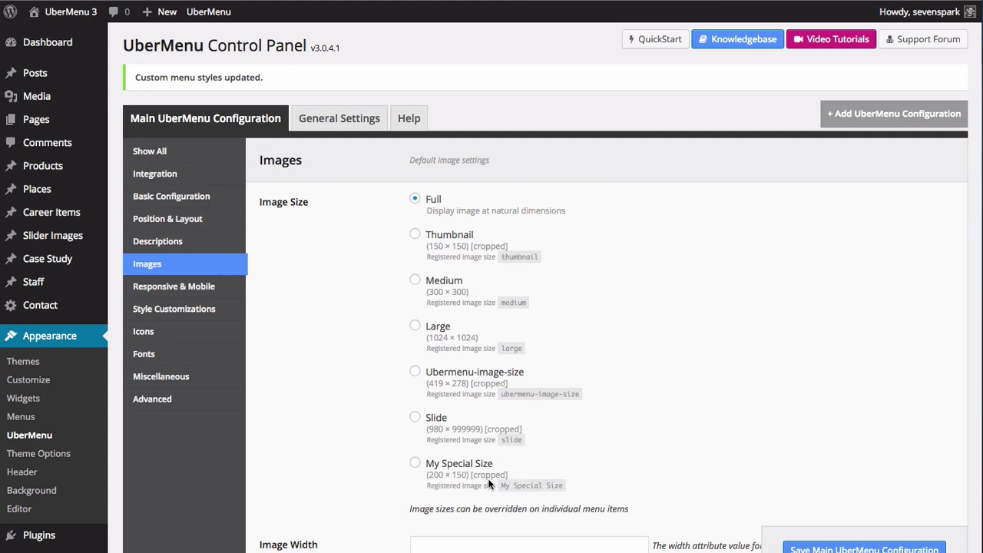
- Set the default Image Size to Full in UberMenu's Images settings and save the main configuration
{"action": "left_click", "coordinate": [450, 464]}
{"action": "left_click", "coordinate": [480, 375]}
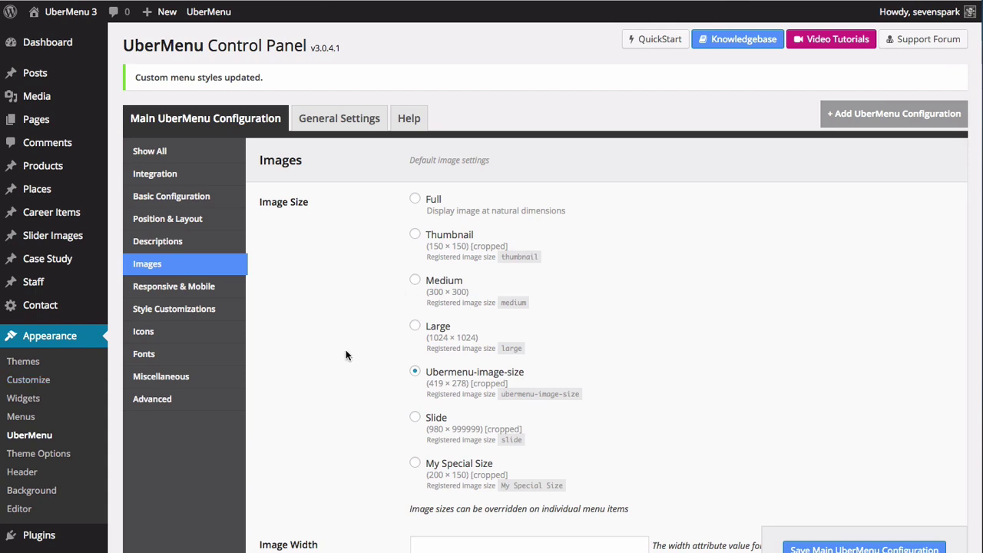
{"action": "left_click", "coordinate": [416, 200]}
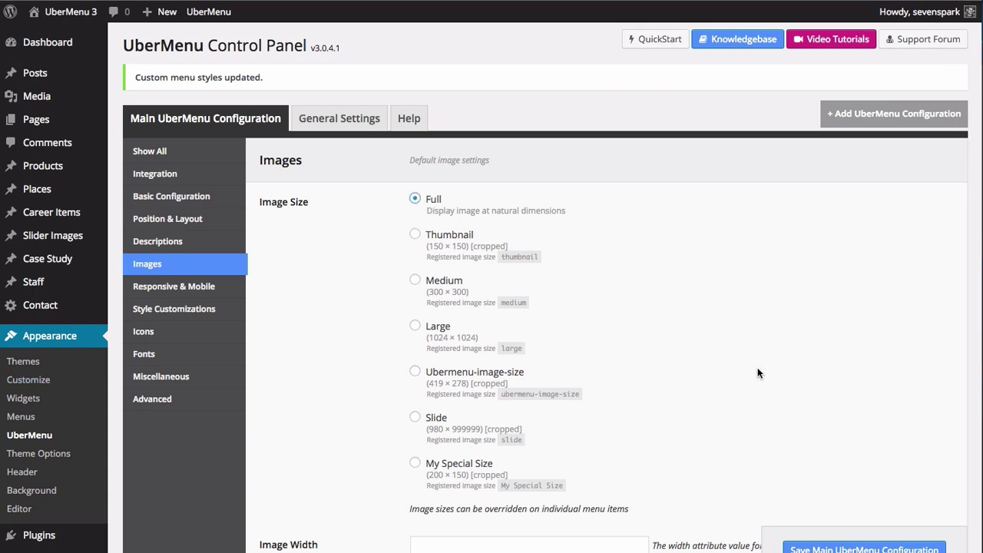
{"action": "left_click", "coordinate": [845, 549]}
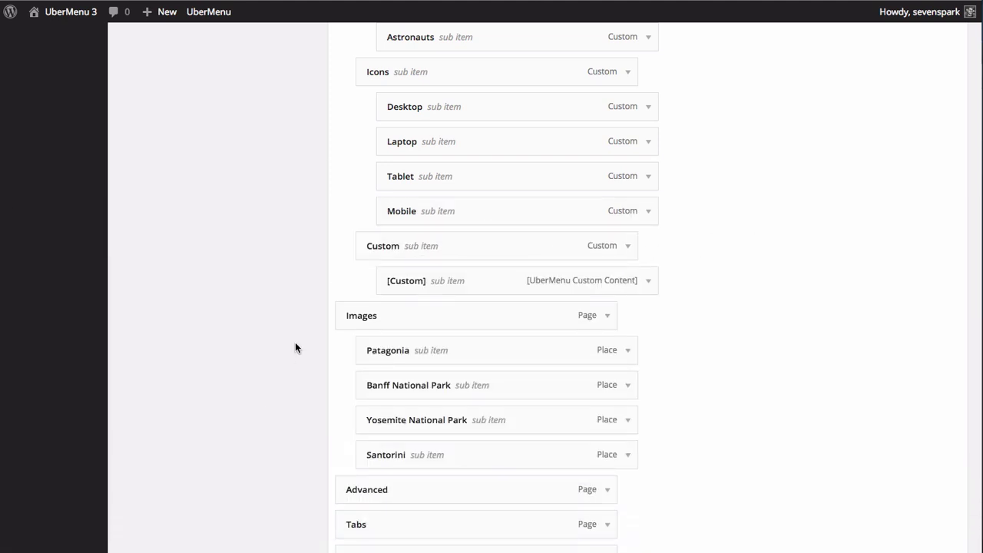
- Open the UberMenu image settings of the Patagonia item under Images in the menu editor
{"action": "scroll", "coordinate": [294, 346], "scroll_direction": "down", "scroll_amount": 2}
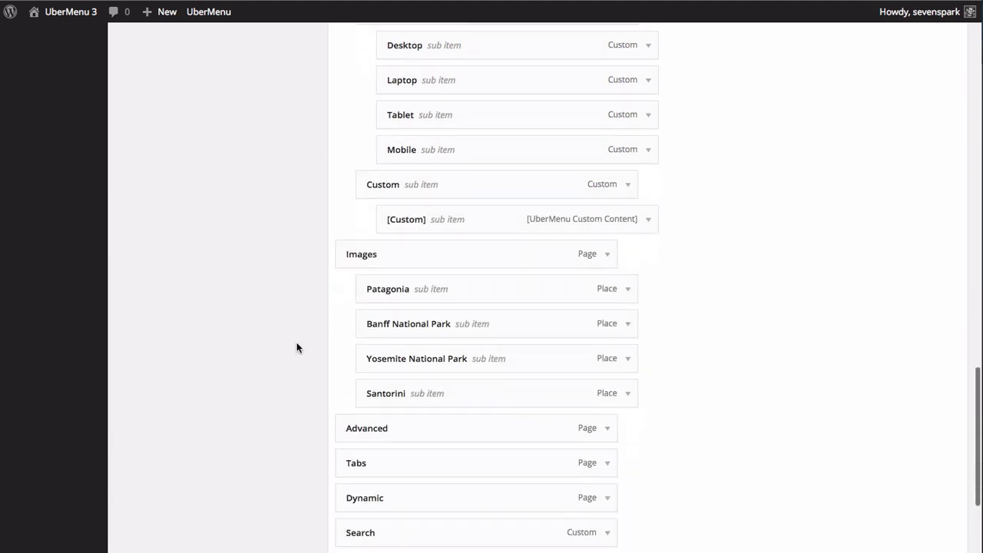
{"action": "mouse_move", "coordinate": [406, 266]}
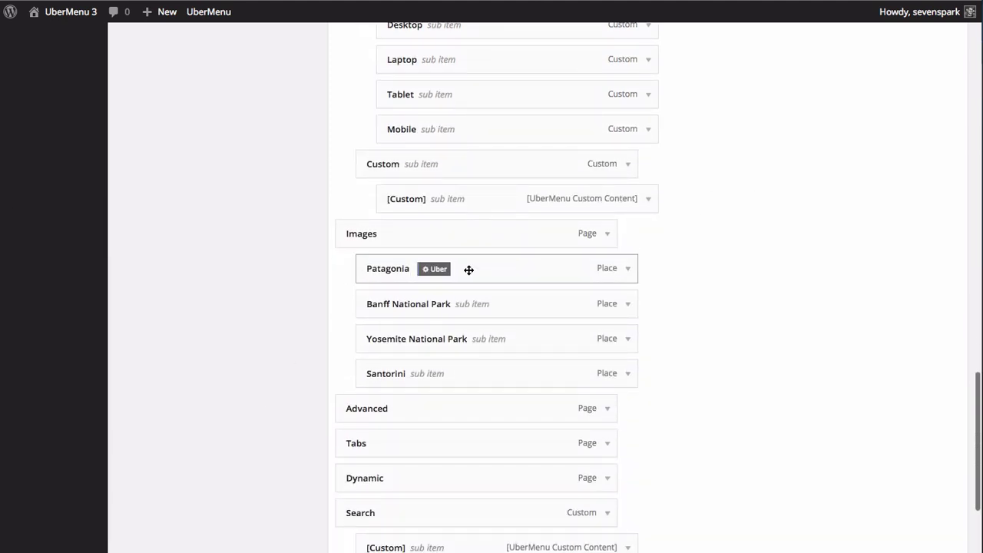
{"action": "left_click", "coordinate": [427, 268]}
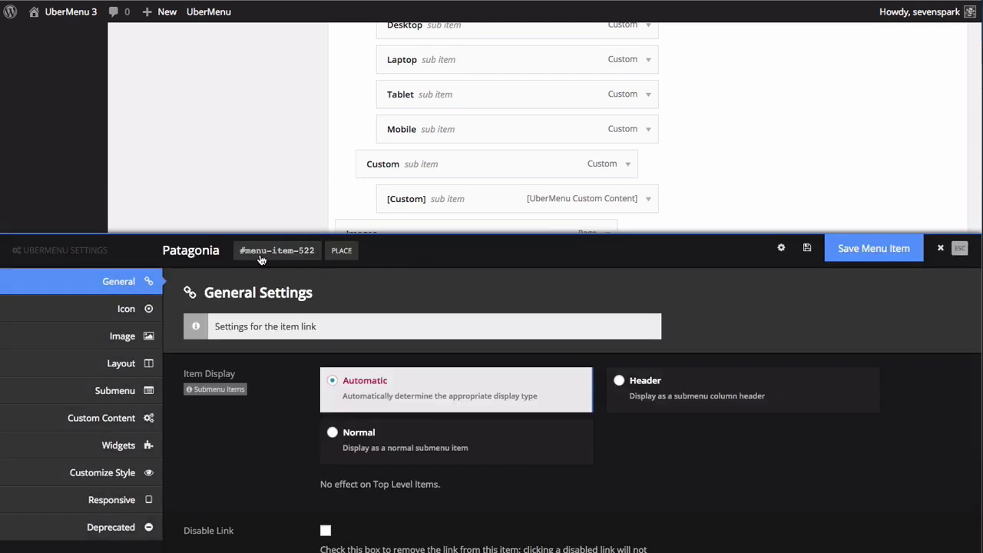
{"action": "scroll", "coordinate": [358, 154], "scroll_direction": "down", "scroll_amount": 5}
{"action": "scroll", "coordinate": [361, 152], "scroll_direction": "up", "scroll_amount": 1}
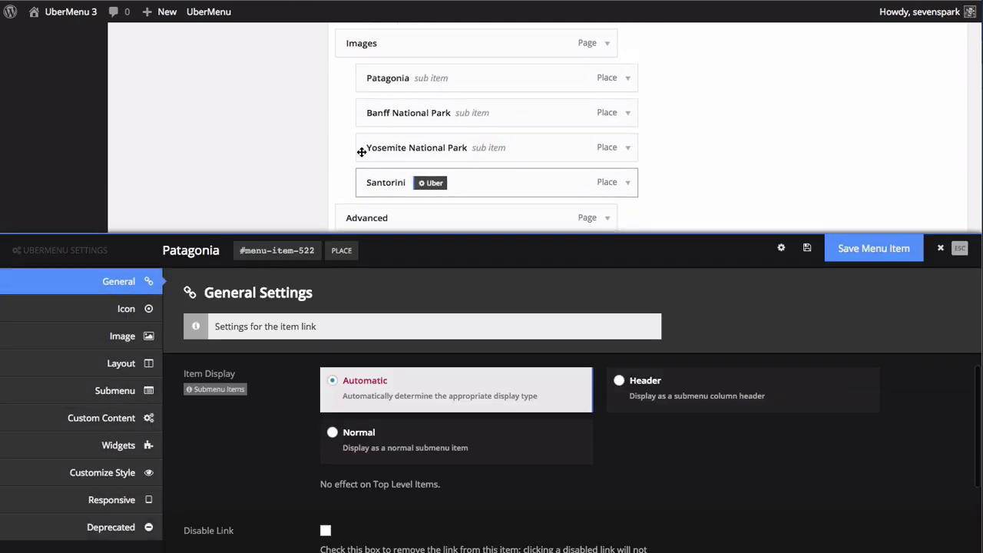
{"action": "left_click", "coordinate": [104, 340]}
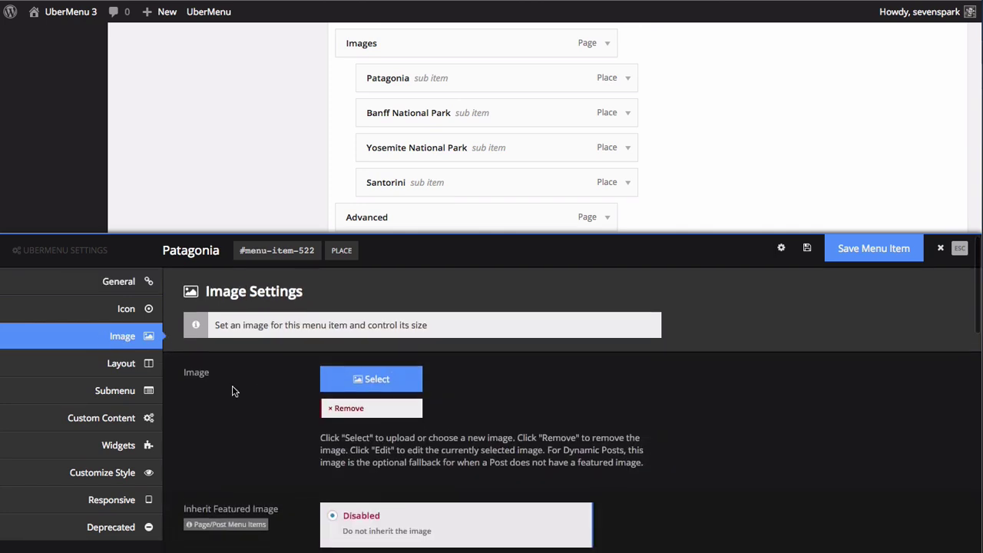
{"action": "scroll", "coordinate": [232, 388], "scroll_direction": "down", "scroll_amount": 1}
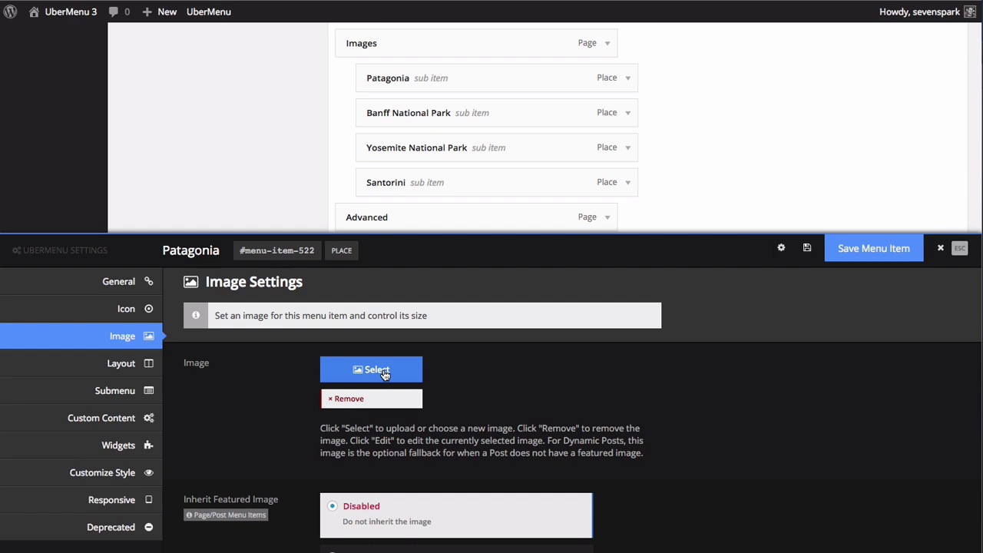
- Assign photodune-2362009-mount-fitz-roy-patagonia-argentina-xs.jpg from the Media Library as the Patagonia item's image and save the menu item
{"action": "left_click", "coordinate": [385, 371]}
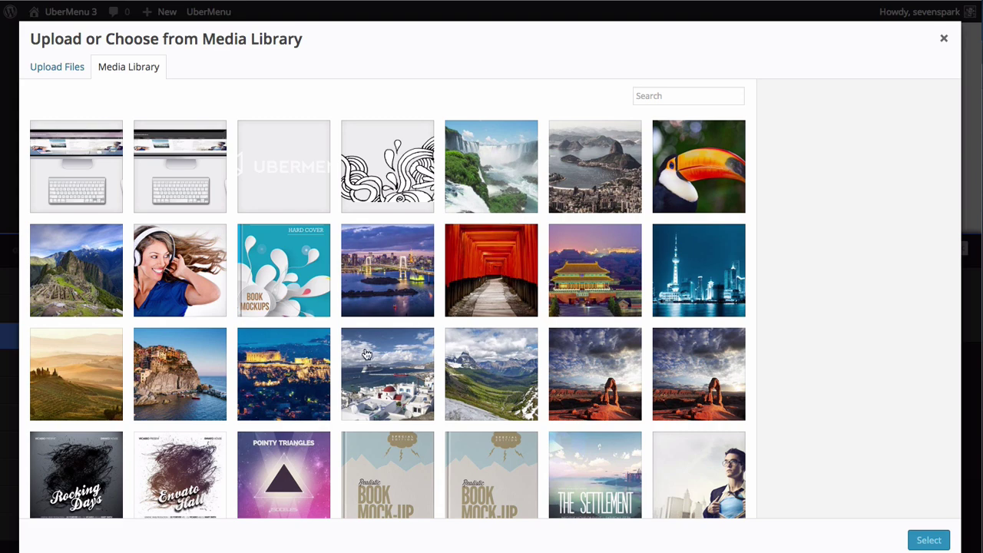
{"action": "scroll", "coordinate": [390, 333], "scroll_direction": "down", "scroll_amount": 2}
{"action": "scroll", "coordinate": [389, 332], "scroll_direction": "down", "scroll_amount": 2}
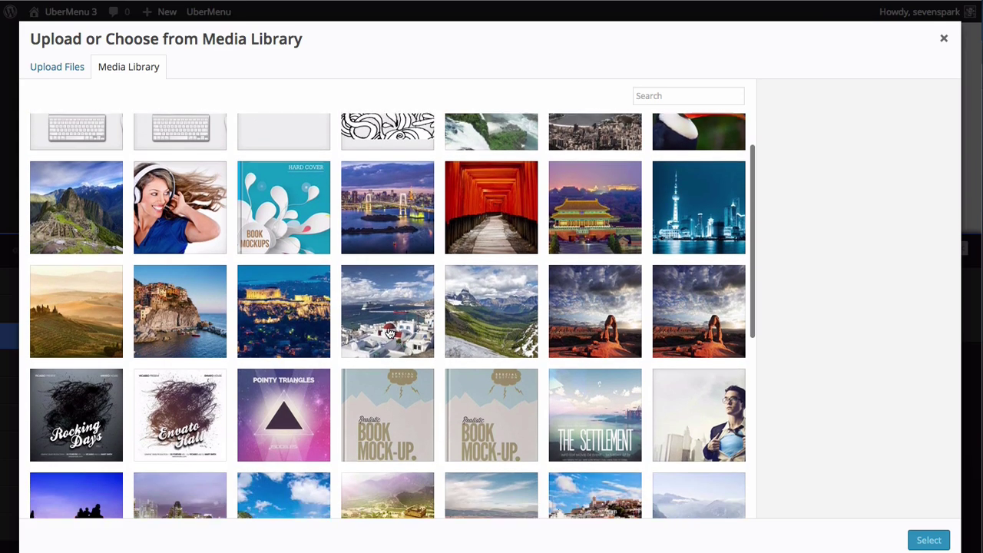
{"action": "scroll", "coordinate": [304, 427], "scroll_direction": "down", "scroll_amount": 2}
{"action": "scroll", "coordinate": [304, 426], "scroll_direction": "down", "scroll_amount": 5}
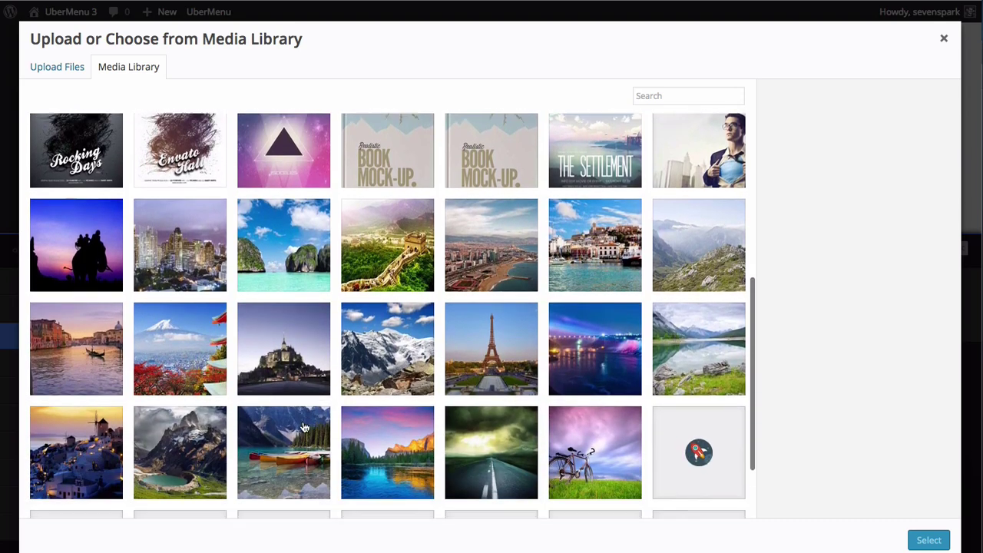
{"action": "scroll", "coordinate": [304, 427], "scroll_direction": "down", "scroll_amount": 3}
{"action": "left_click", "coordinate": [164, 336]}
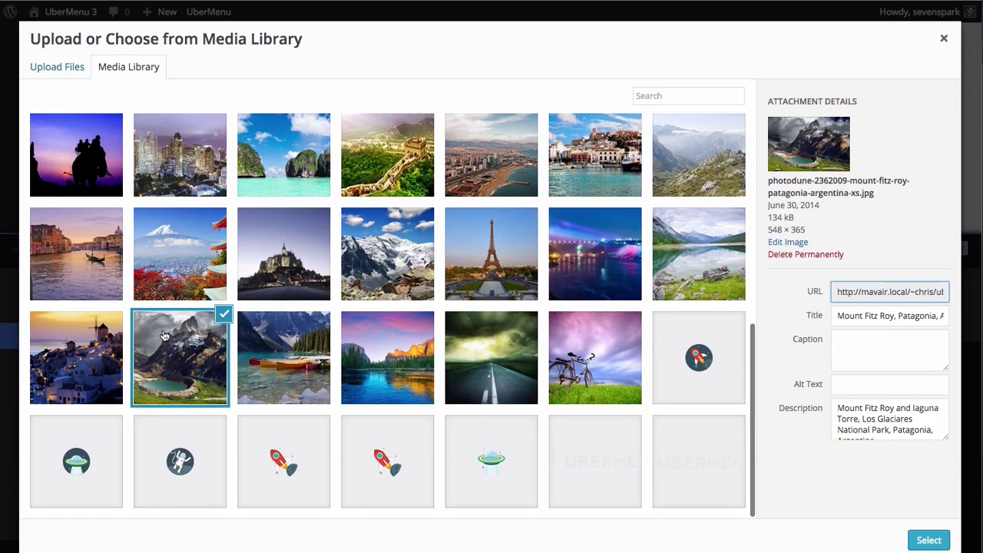
{"action": "left_click", "coordinate": [928, 539]}
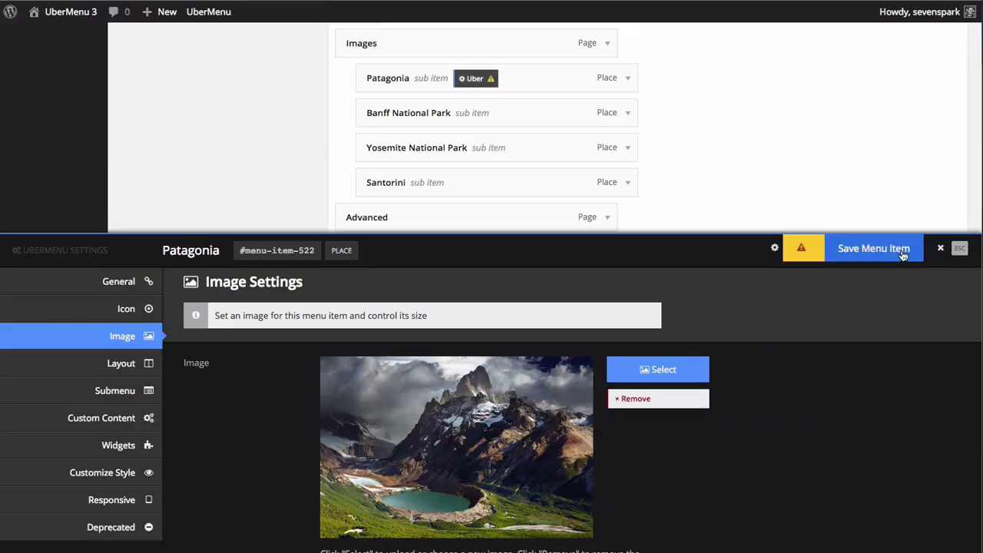
{"action": "left_click", "coordinate": [861, 252]}
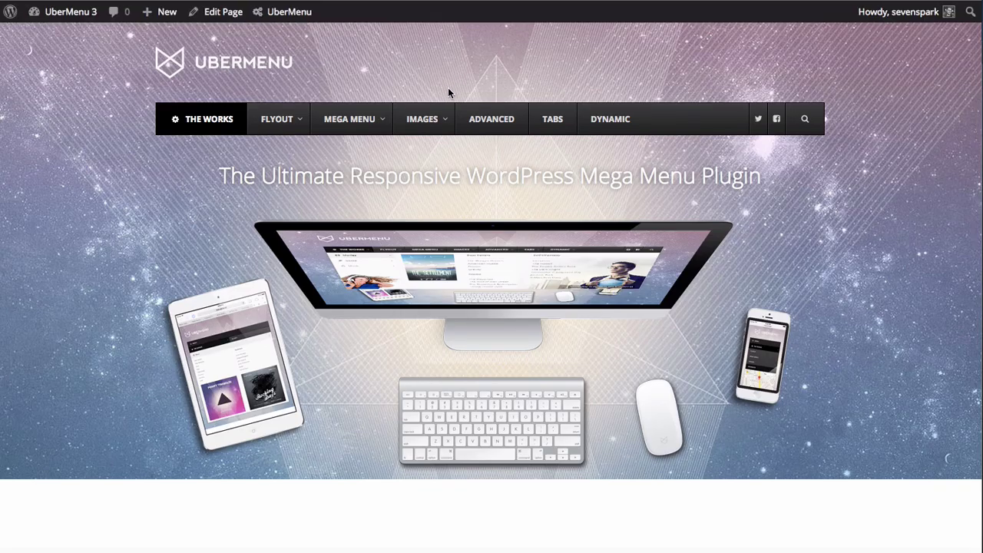
- Set the Patagonia item's layout to Image Above, save the menu item and check the Images submenu on the site
{"action": "mouse_move", "coordinate": [421, 126]}
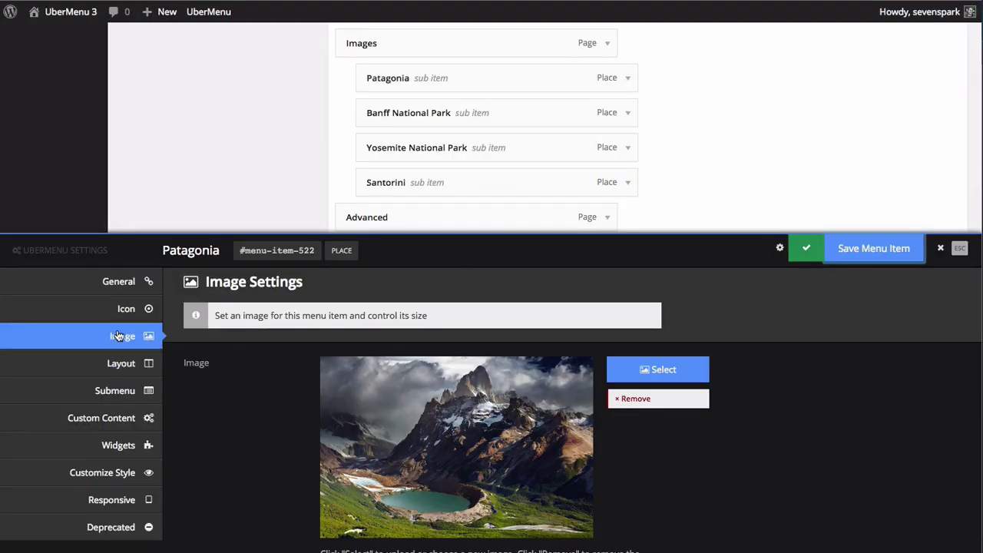
{"action": "left_click", "coordinate": [112, 369]}
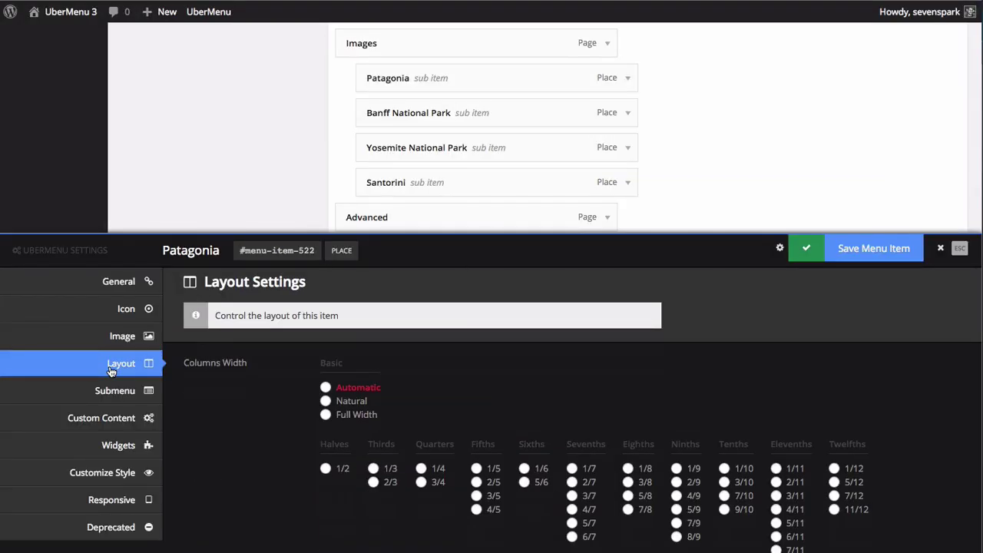
{"action": "scroll", "coordinate": [377, 402], "scroll_direction": "down", "scroll_amount": 5}
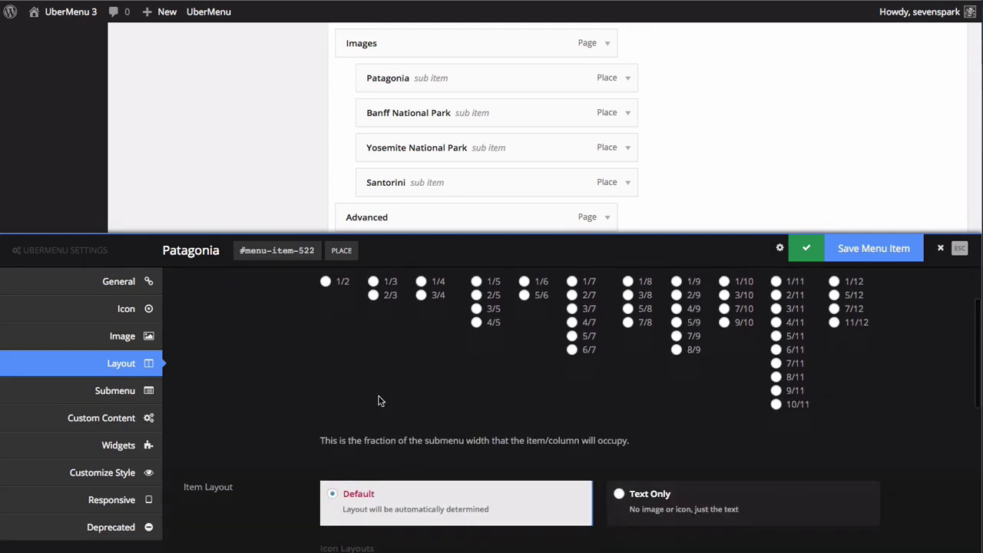
{"action": "scroll", "coordinate": [378, 400], "scroll_direction": "down", "scroll_amount": 5}
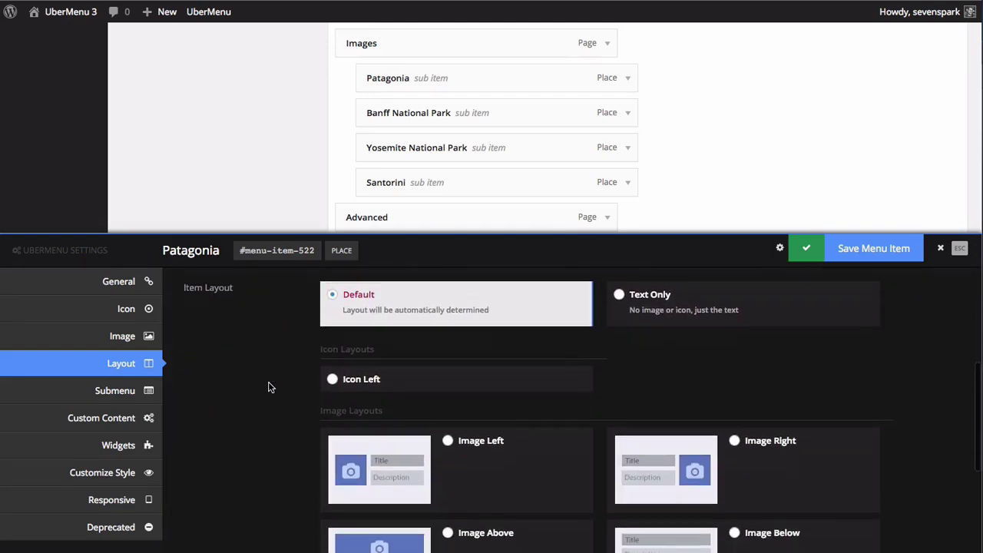
{"action": "scroll", "coordinate": [271, 377], "scroll_direction": "down", "scroll_amount": 2}
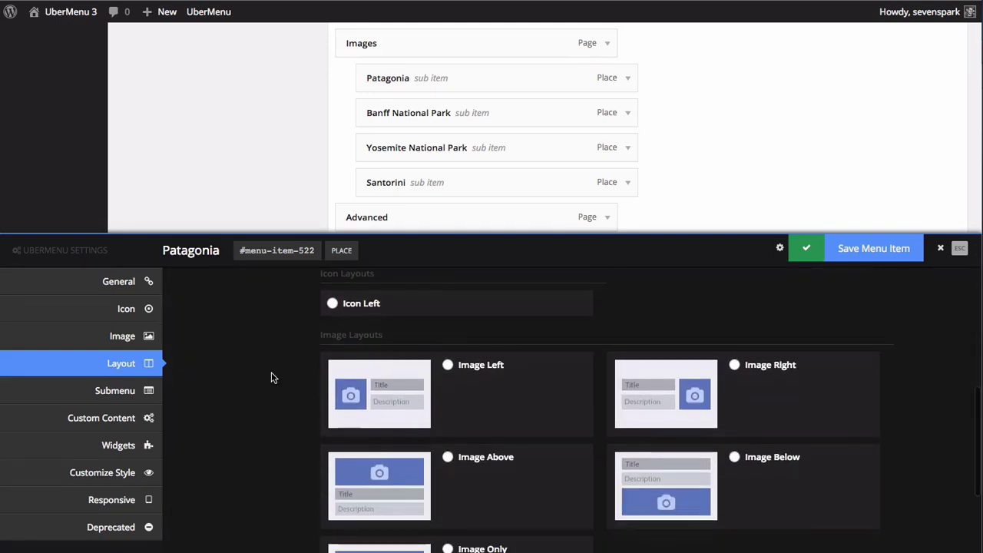
{"action": "scroll", "coordinate": [271, 377], "scroll_direction": "down", "scroll_amount": 1}
{"action": "left_click", "coordinate": [397, 458]}
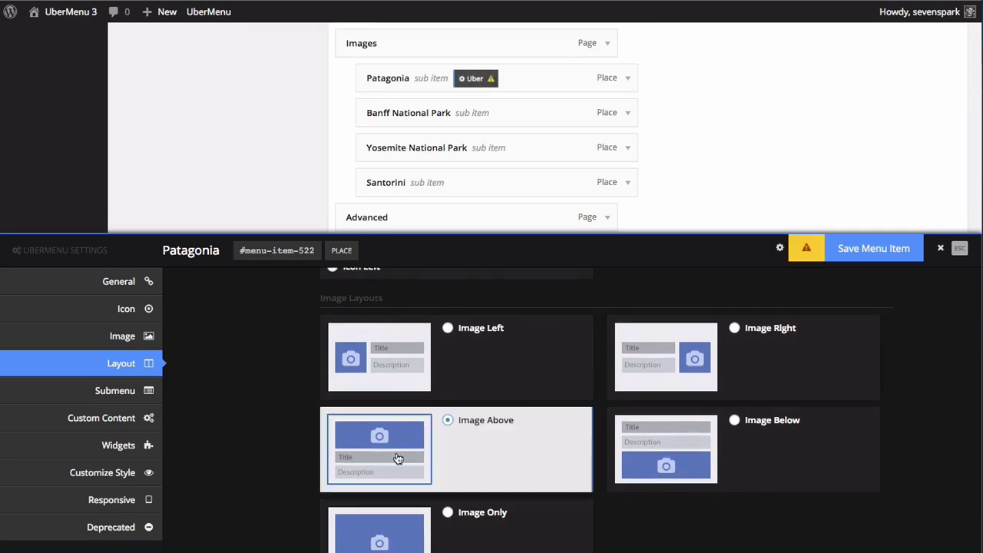
{"action": "left_click", "coordinate": [873, 248]}
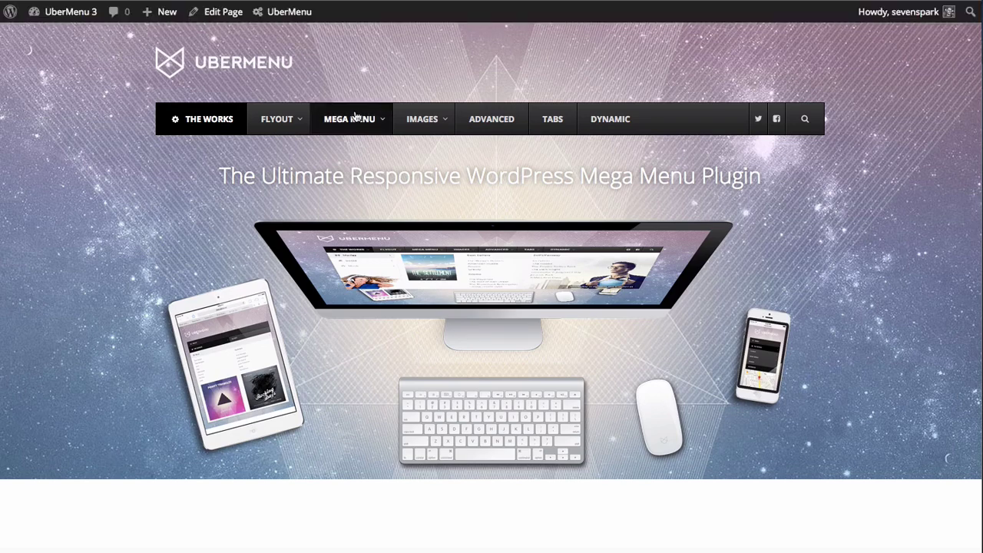
{"action": "mouse_move", "coordinate": [428, 125]}
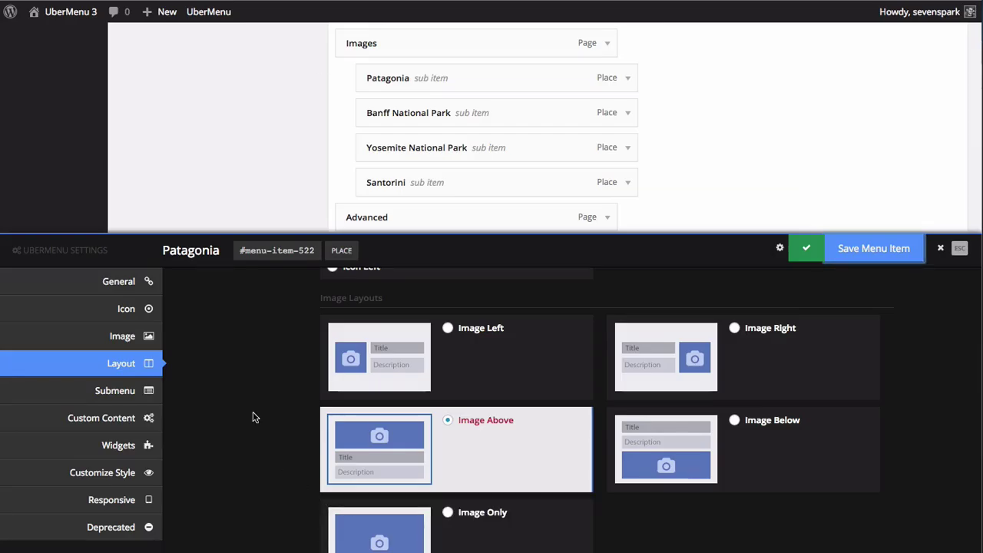
- Set Patagonia's Item Content Alignment to Center, save the menu item and check the Images submenu on the site
{"action": "scroll", "coordinate": [253, 415], "scroll_direction": "down", "scroll_amount": 3}
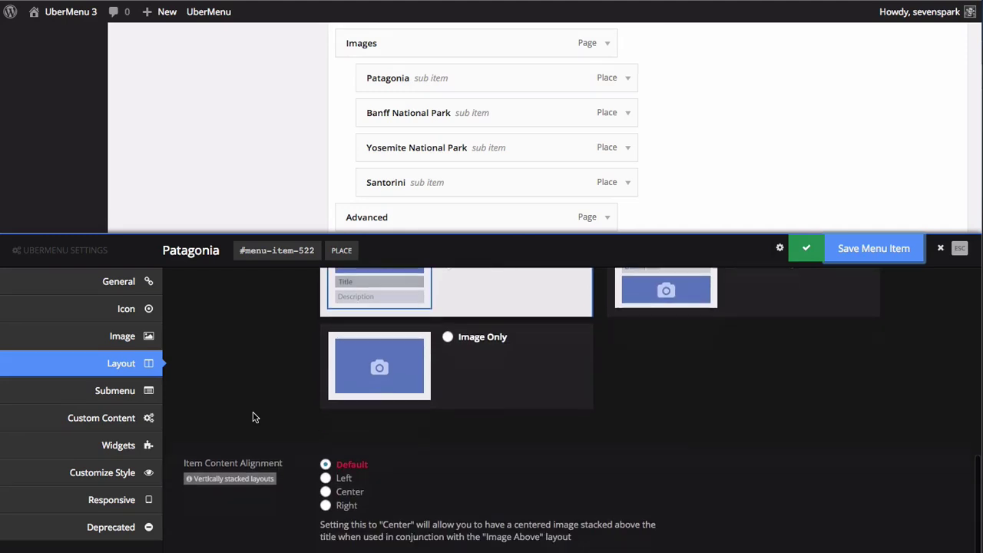
{"action": "left_click", "coordinate": [325, 444]}
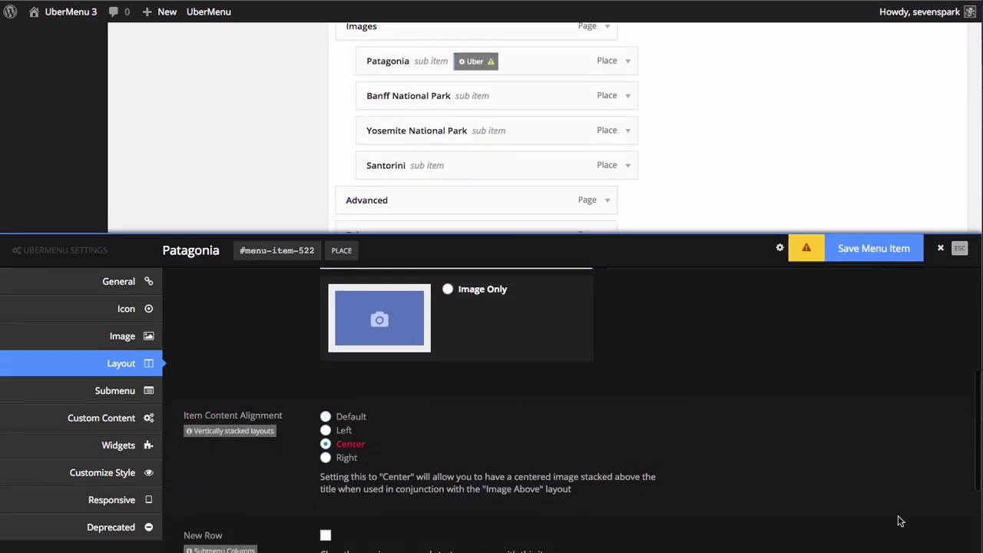
{"action": "left_click", "coordinate": [875, 248]}
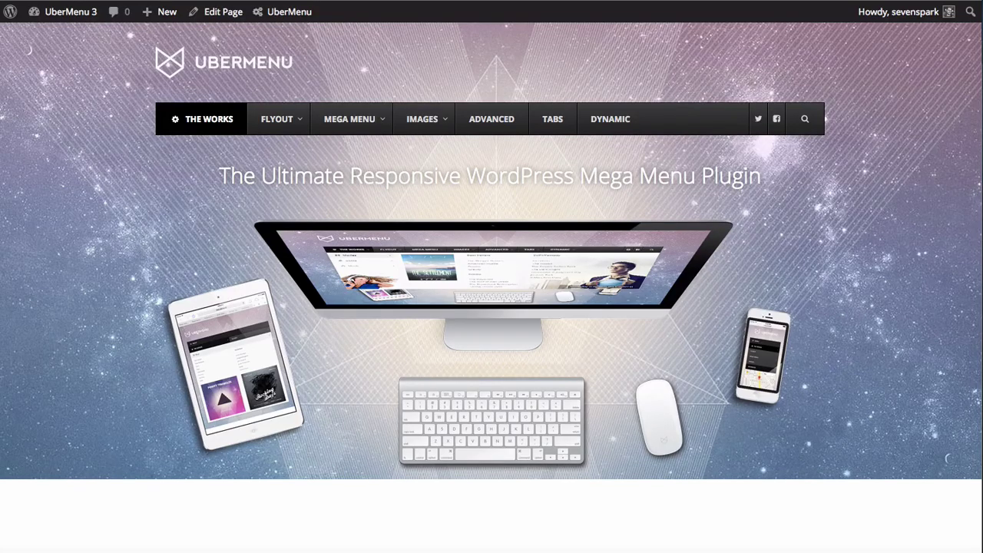
{"action": "mouse_move", "coordinate": [448, 119]}
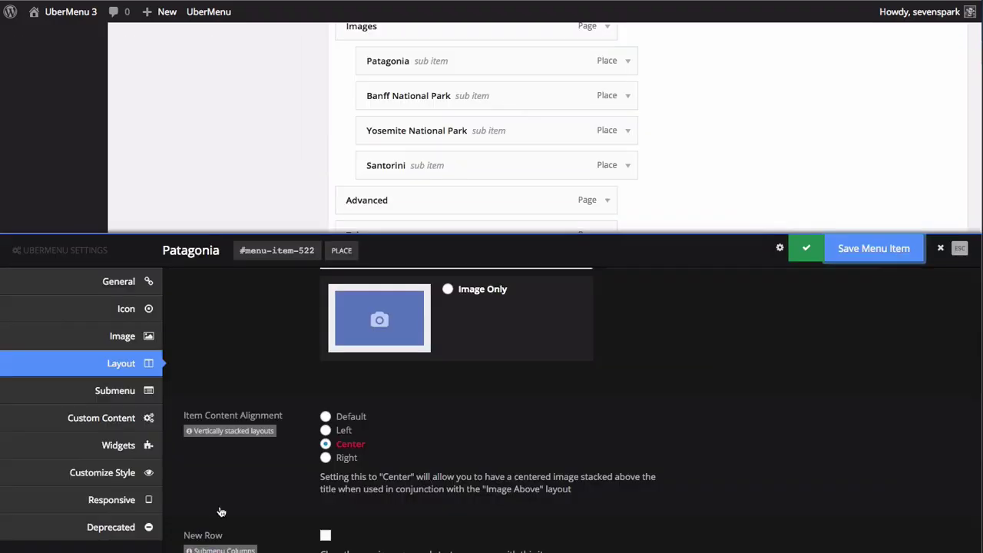
- Return Patagonia's Item Content Alignment to Default, save the menu item and close its settings
{"action": "left_click", "coordinate": [337, 431]}
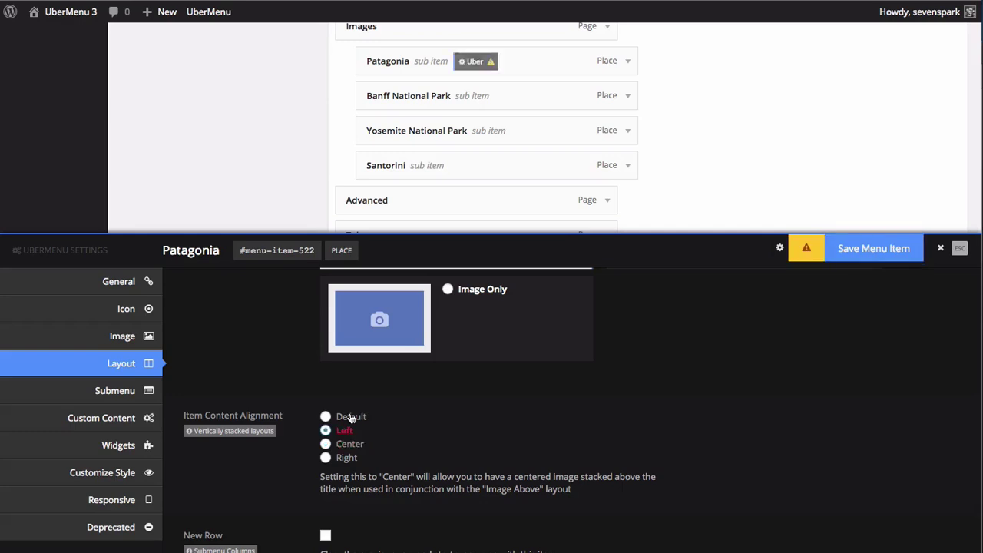
{"action": "left_click", "coordinate": [341, 417]}
{"action": "left_click", "coordinate": [876, 247]}
{"action": "mouse_move", "coordinate": [495, 125]}
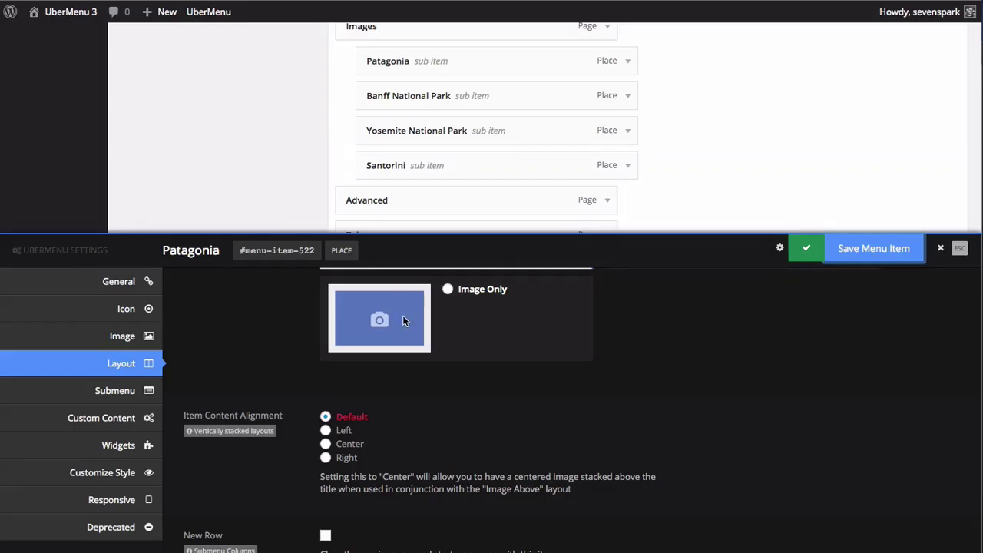
{"action": "key", "text": "Escape"}
- Reopen the Patagonia item's UberMenu settings, review its image settings and close them
{"action": "mouse_move", "coordinate": [446, 237]}
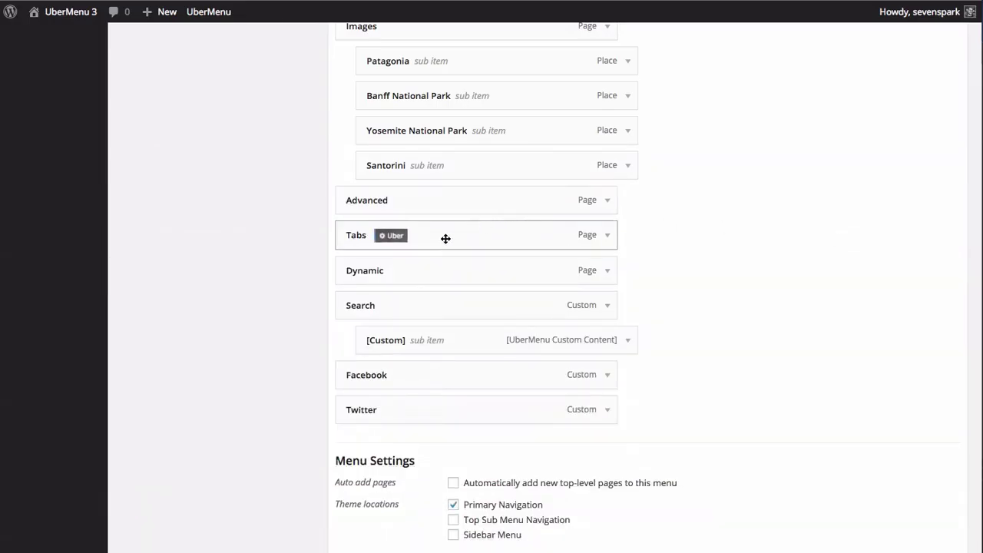
{"action": "scroll", "coordinate": [408, 236], "scroll_direction": "up", "scroll_amount": 4}
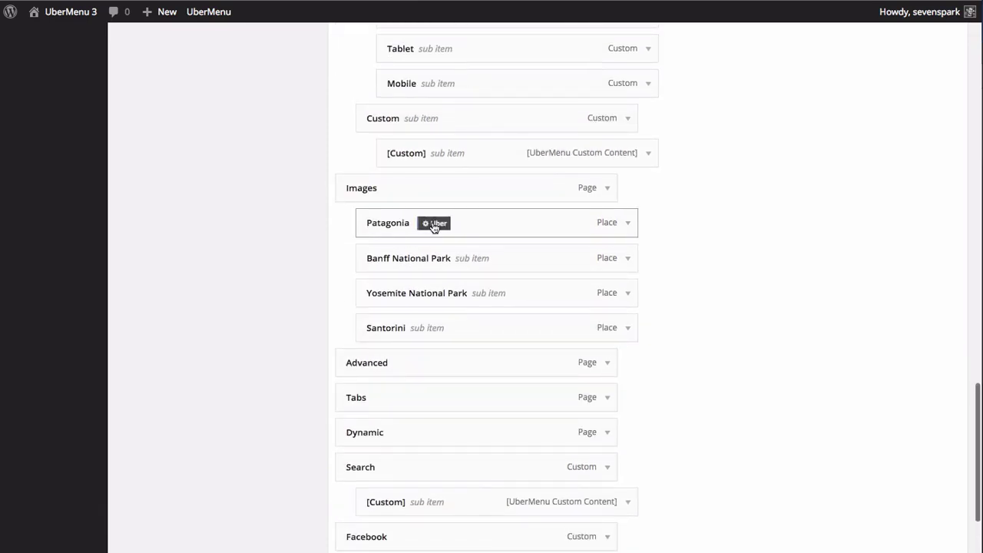
{"action": "left_click", "coordinate": [433, 225]}
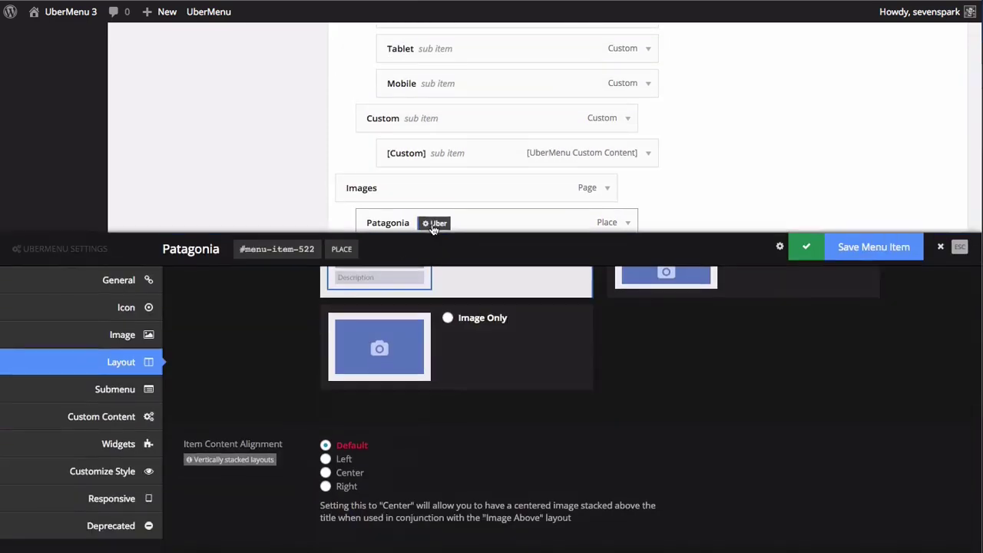
{"action": "scroll", "coordinate": [123, 384], "scroll_direction": "up", "scroll_amount": 4}
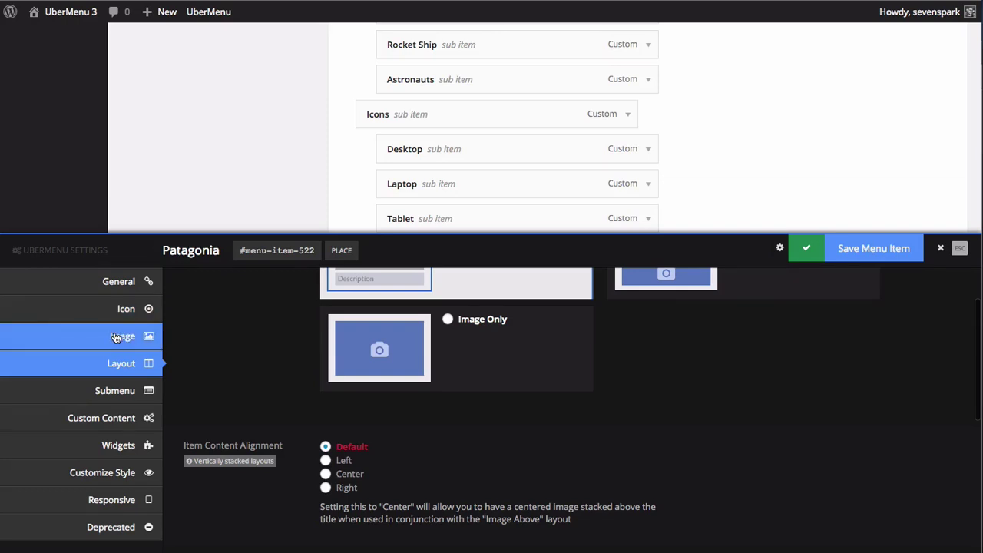
{"action": "left_click", "coordinate": [113, 335]}
{"action": "scroll", "coordinate": [387, 351], "scroll_direction": "up", "scroll_amount": 3}
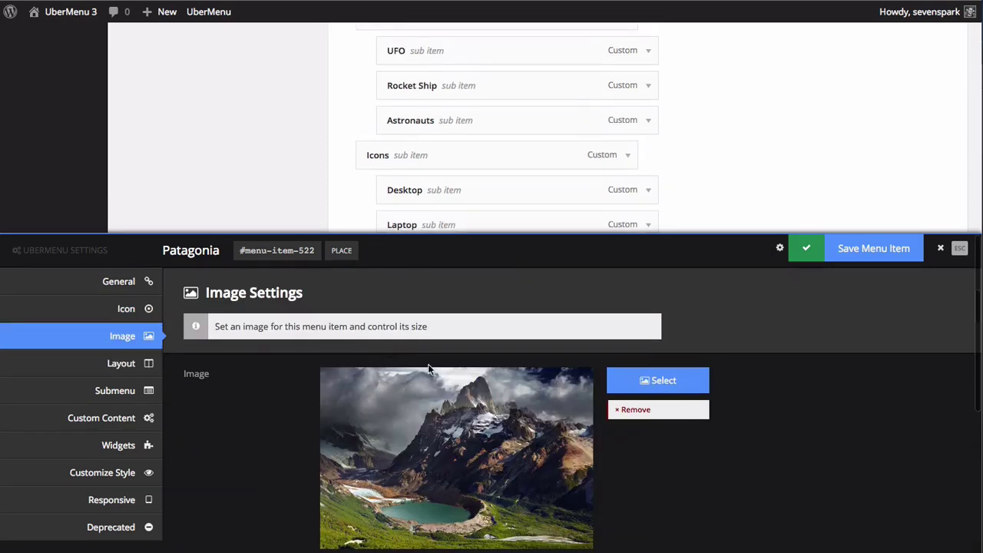
{"action": "left_click", "coordinate": [957, 250]}
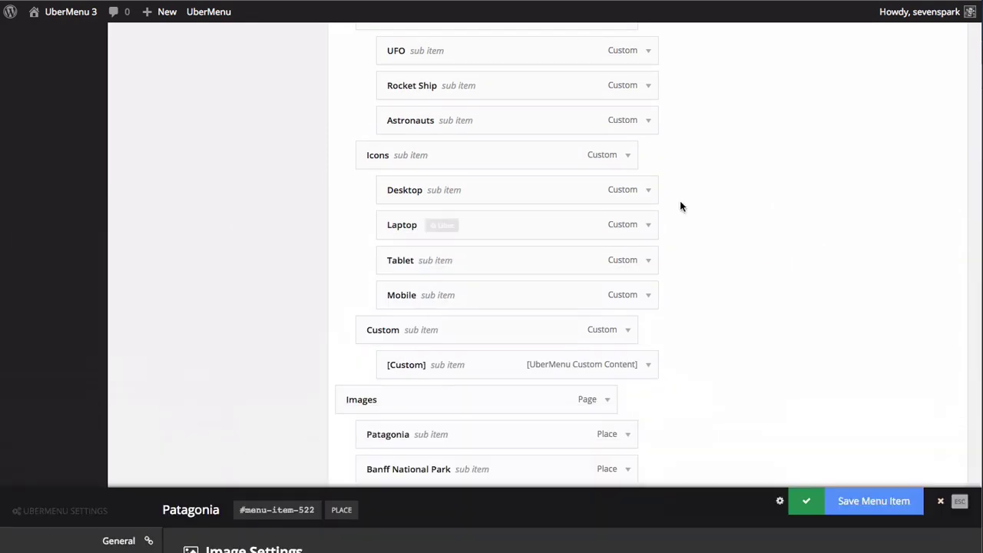
- Set Inherit Featured Image to Assign Image on Save for the Banff National Park item under Images and save it
{"action": "mouse_move", "coordinate": [392, 176]}
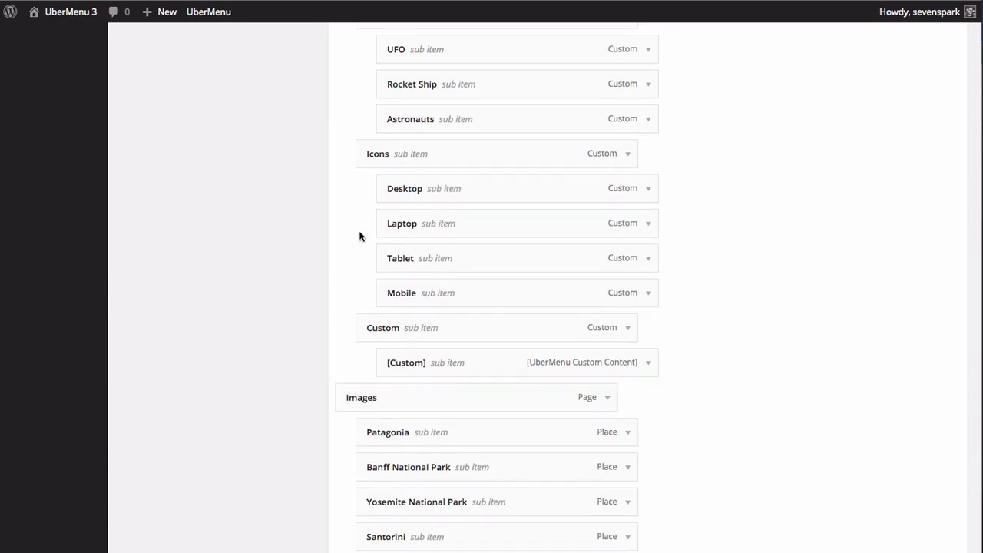
{"action": "scroll", "coordinate": [360, 235], "scroll_direction": "down", "scroll_amount": 5}
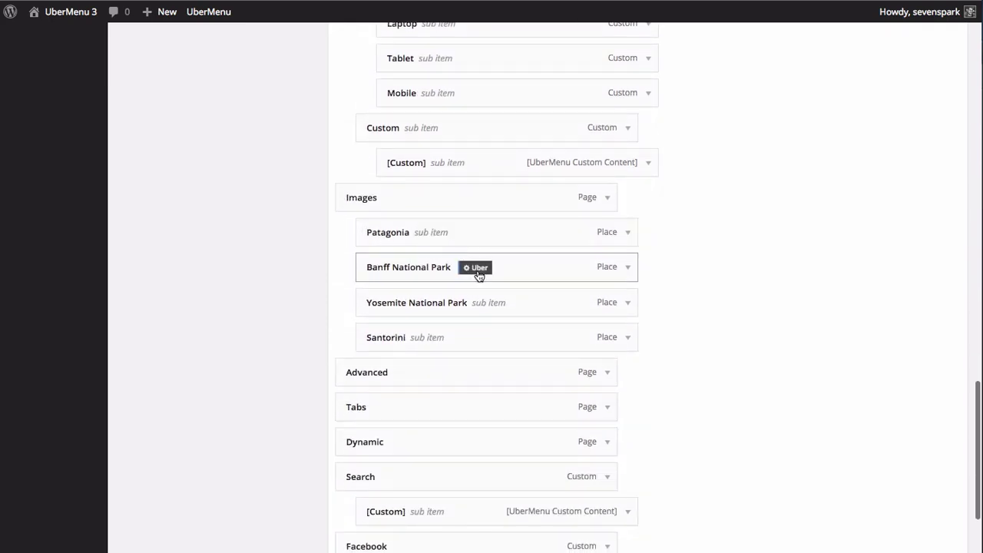
{"action": "left_click", "coordinate": [465, 266]}
{"action": "scroll", "coordinate": [480, 129], "scroll_direction": "down", "scroll_amount": 1}
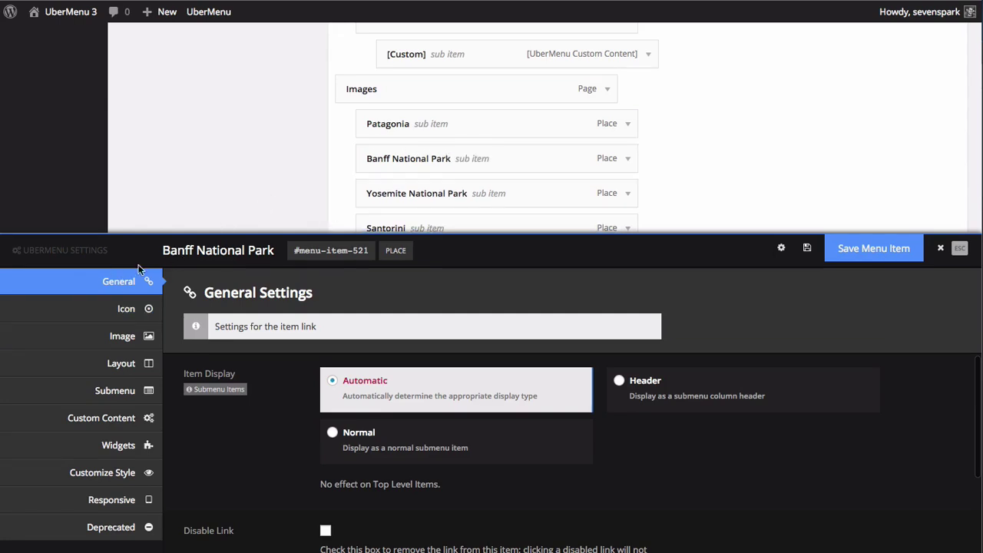
{"action": "left_click", "coordinate": [113, 342]}
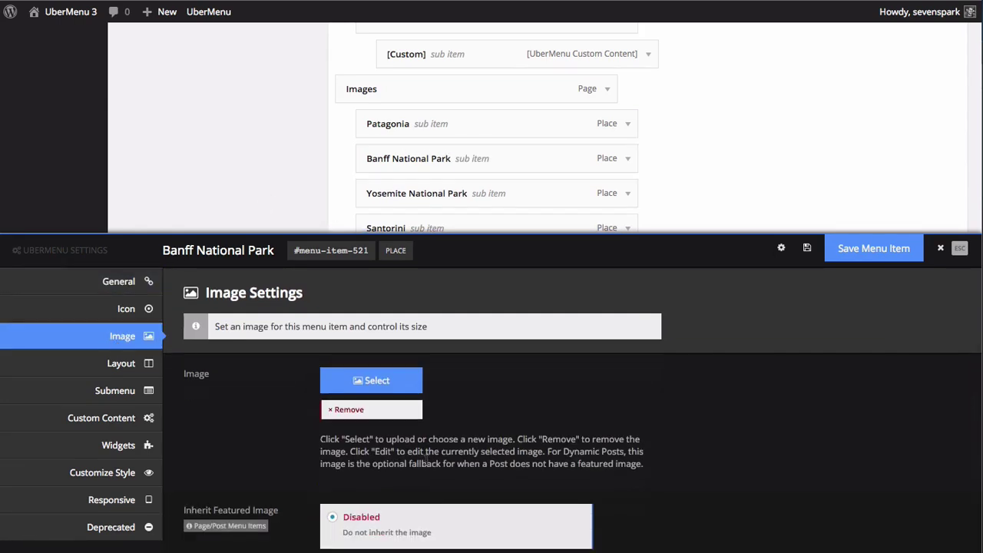
{"action": "scroll", "coordinate": [332, 400], "scroll_direction": "down", "scroll_amount": 2}
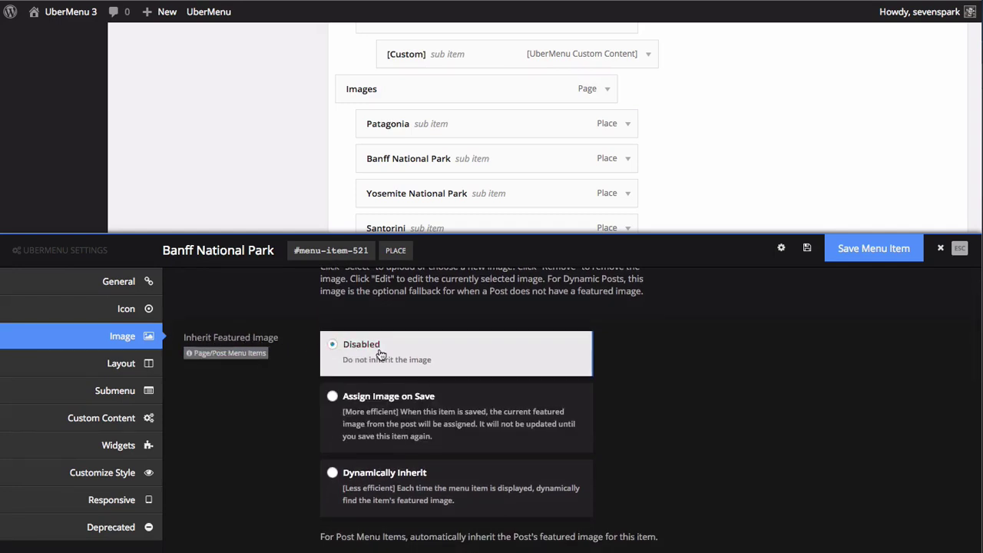
{"action": "left_click", "coordinate": [407, 403]}
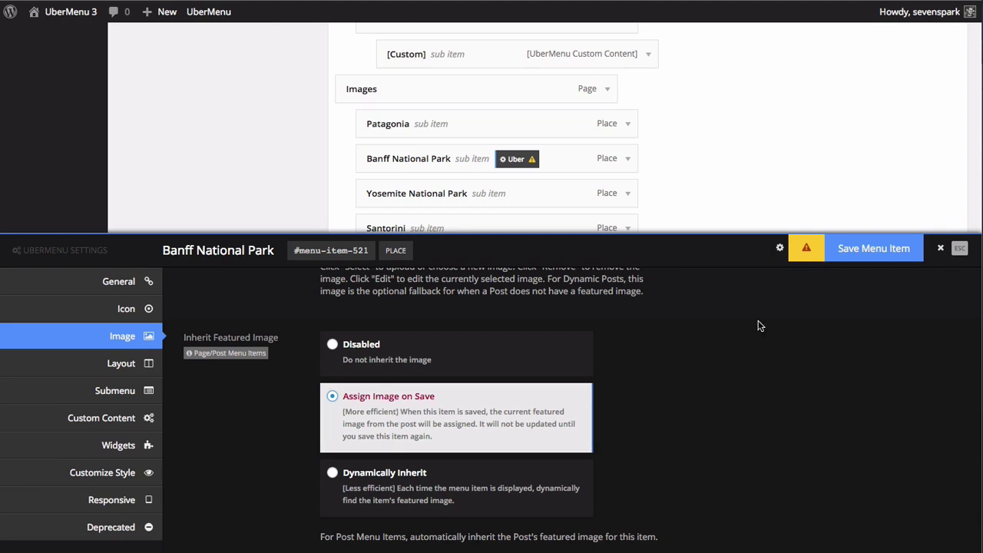
{"action": "left_click", "coordinate": [850, 249]}
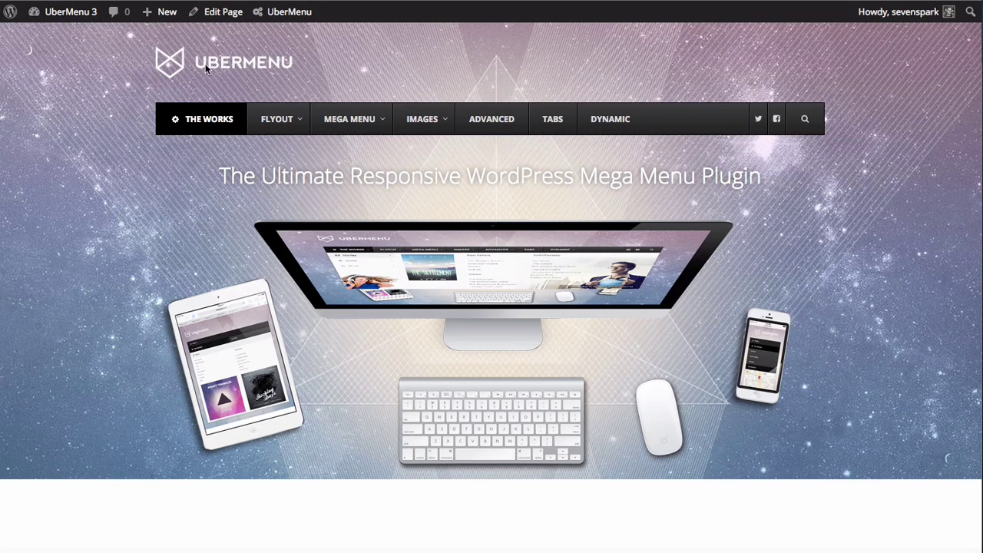
- Look at the Images submenu on the site and the featured image on the Banff National Park page
{"action": "mouse_move", "coordinate": [418, 114]}
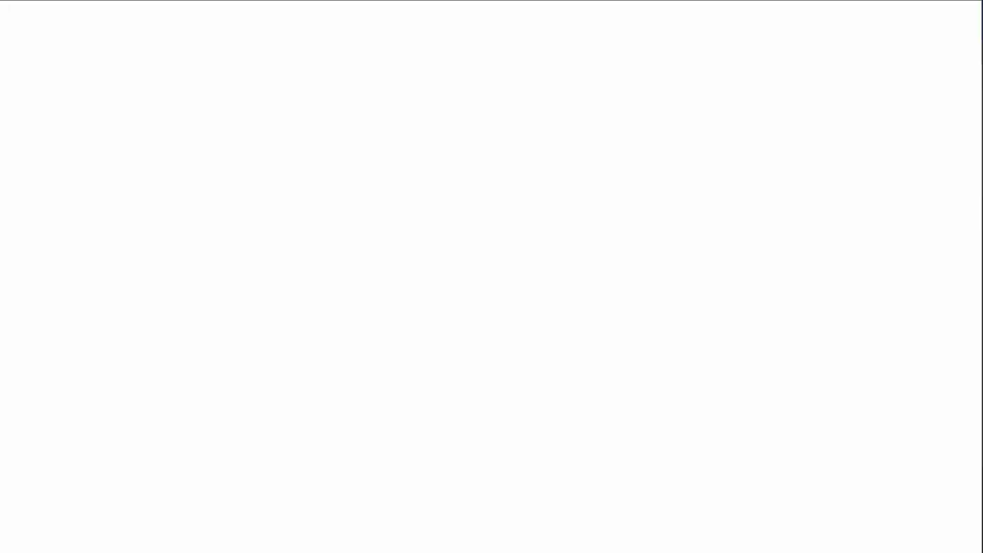
{"action": "scroll", "coordinate": [340, 300], "scroll_direction": "down", "scroll_amount": 5}
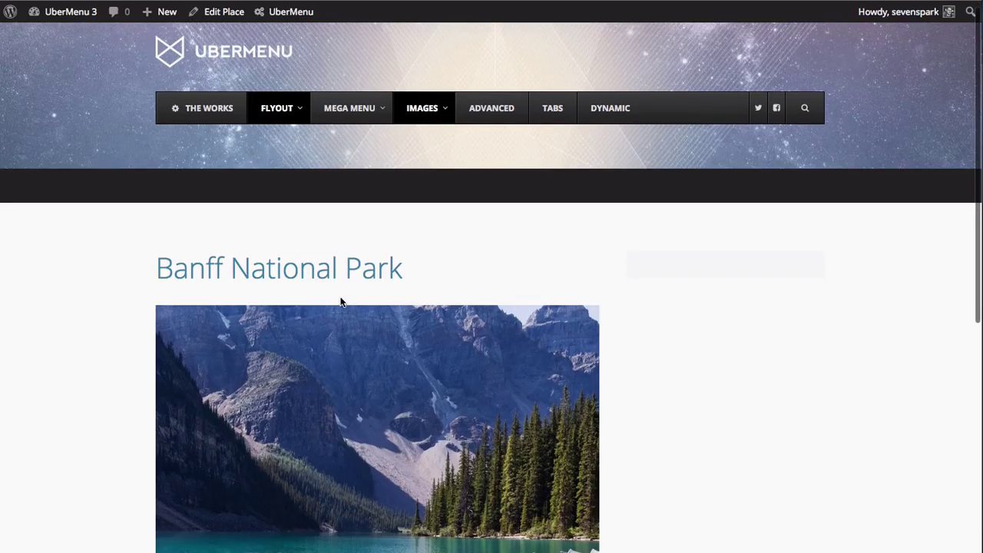
{"action": "scroll", "coordinate": [343, 292], "scroll_direction": "down", "scroll_amount": 3}
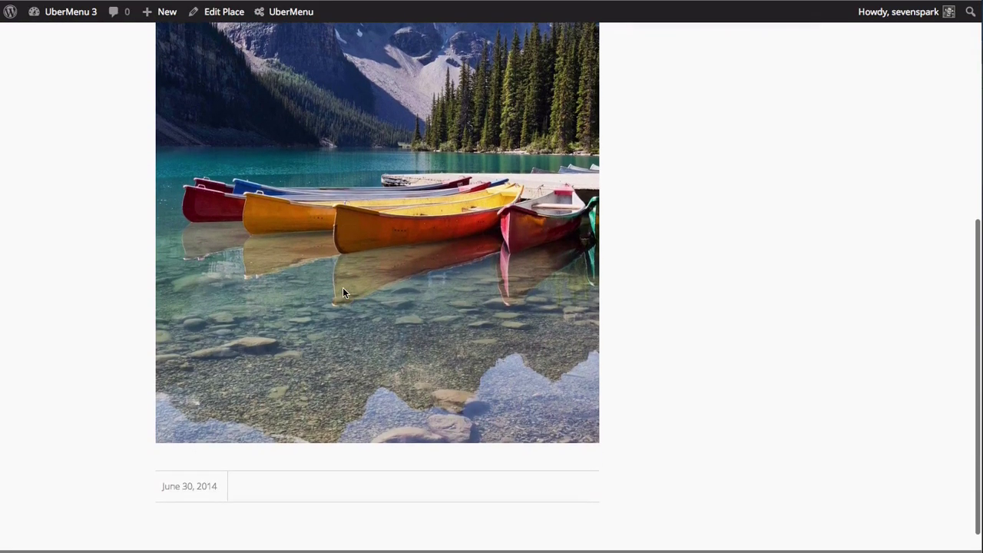
{"action": "scroll", "coordinate": [342, 291], "scroll_direction": "up", "scroll_amount": 5}
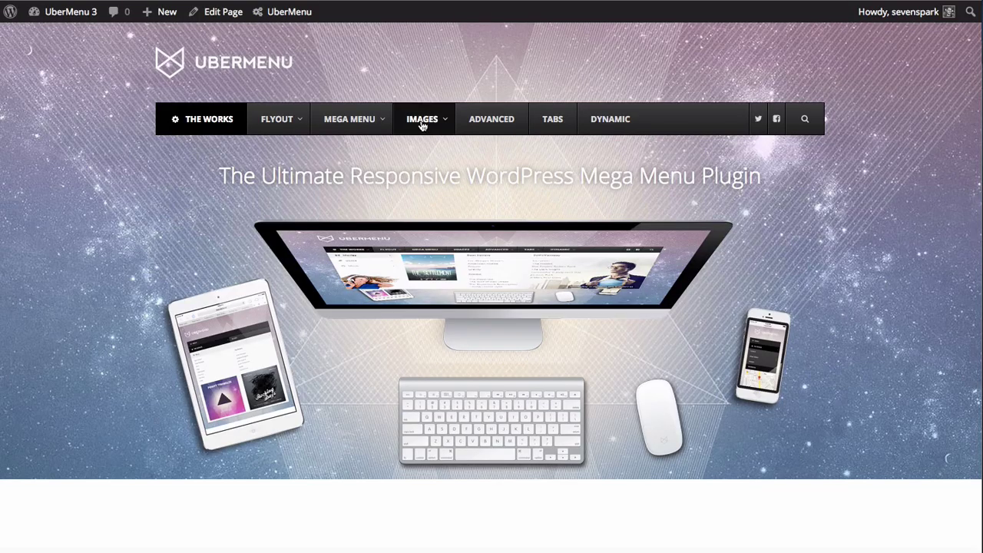
{"action": "mouse_move", "coordinate": [421, 127]}
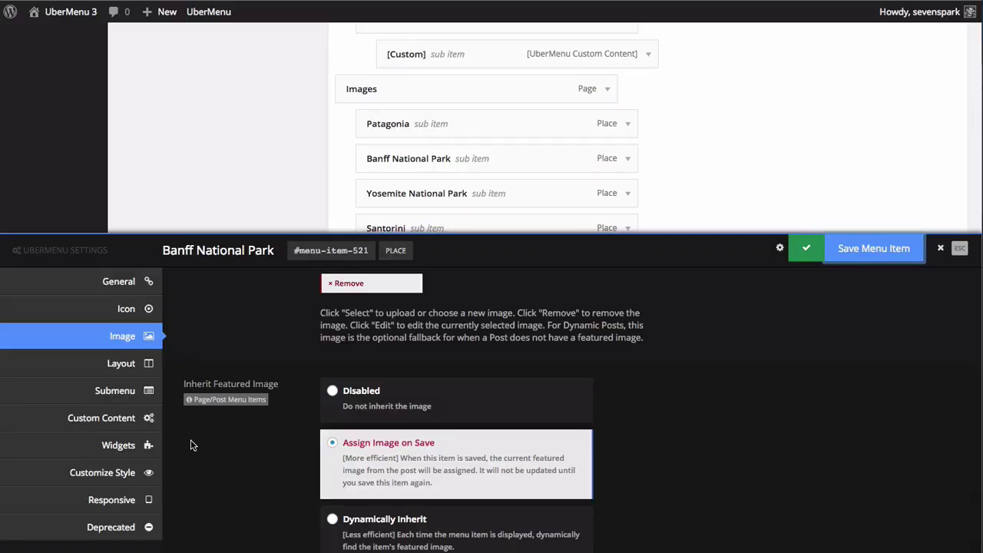
- Set Banff National Park's Item Layout to Image Above, save the item, check the Images submenu on the site and close the settings
{"action": "left_click", "coordinate": [136, 364]}
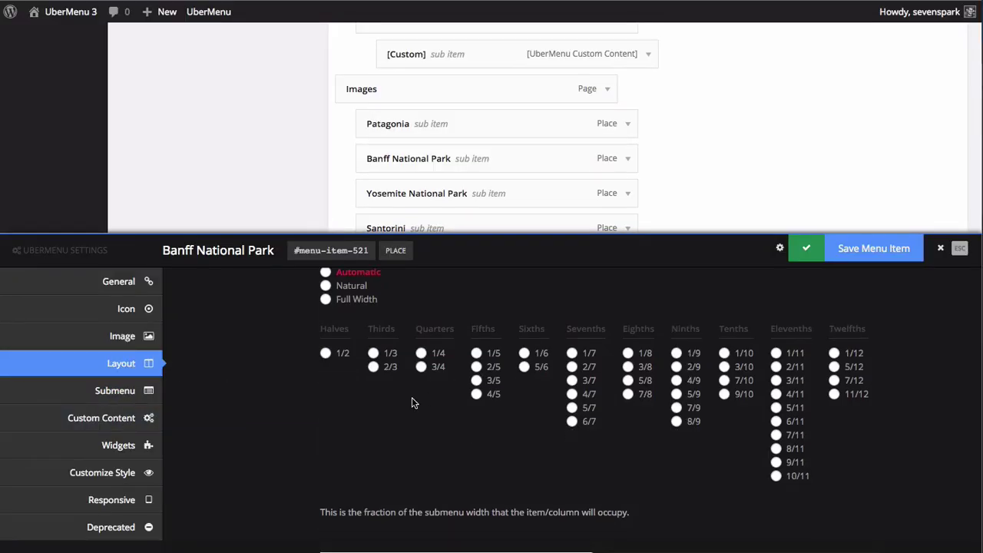
{"action": "scroll", "coordinate": [411, 402], "scroll_direction": "down", "scroll_amount": 5}
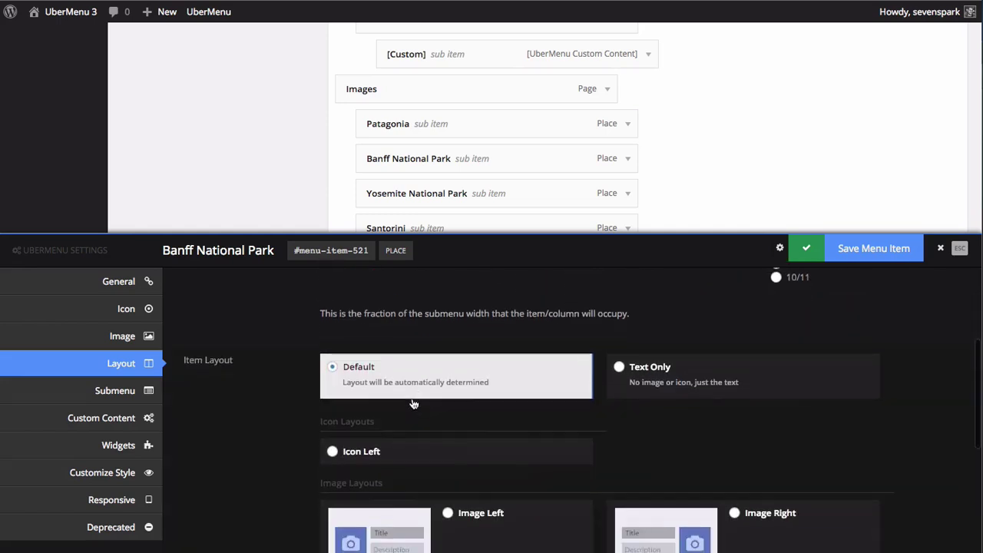
{"action": "scroll", "coordinate": [474, 453], "scroll_direction": "down", "scroll_amount": 1}
{"action": "left_click", "coordinate": [498, 478]}
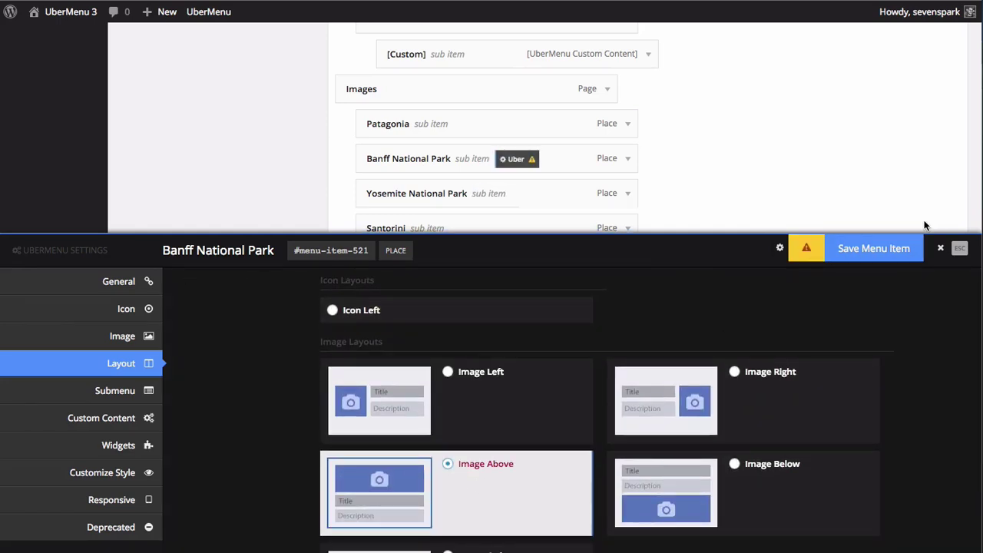
{"action": "left_click", "coordinate": [876, 252]}
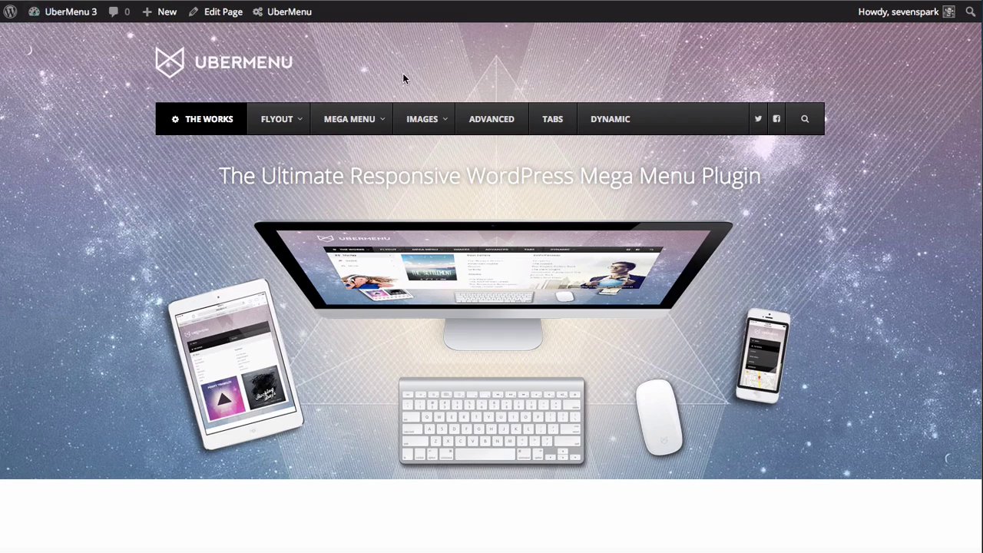
{"action": "mouse_move", "coordinate": [415, 126]}
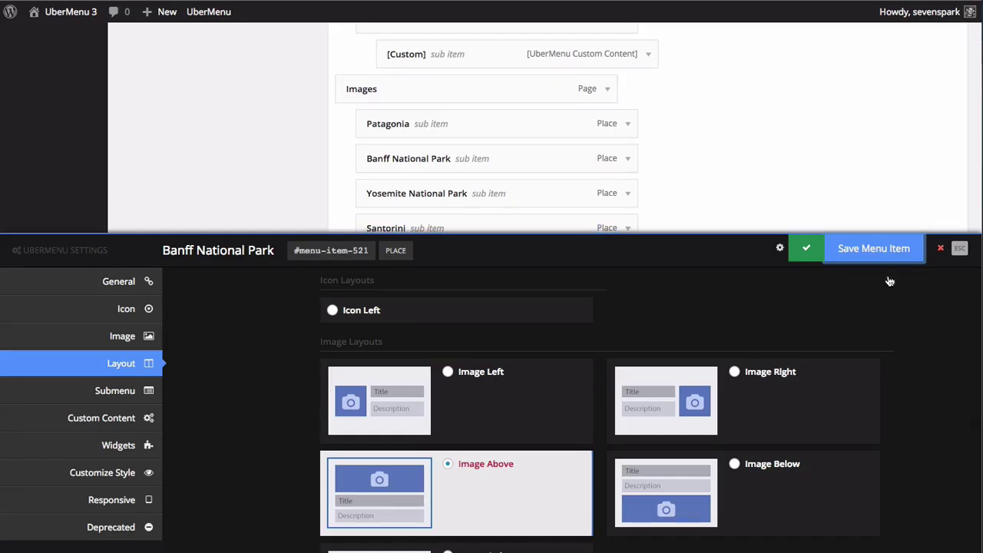
{"action": "left_click", "coordinate": [960, 245]}
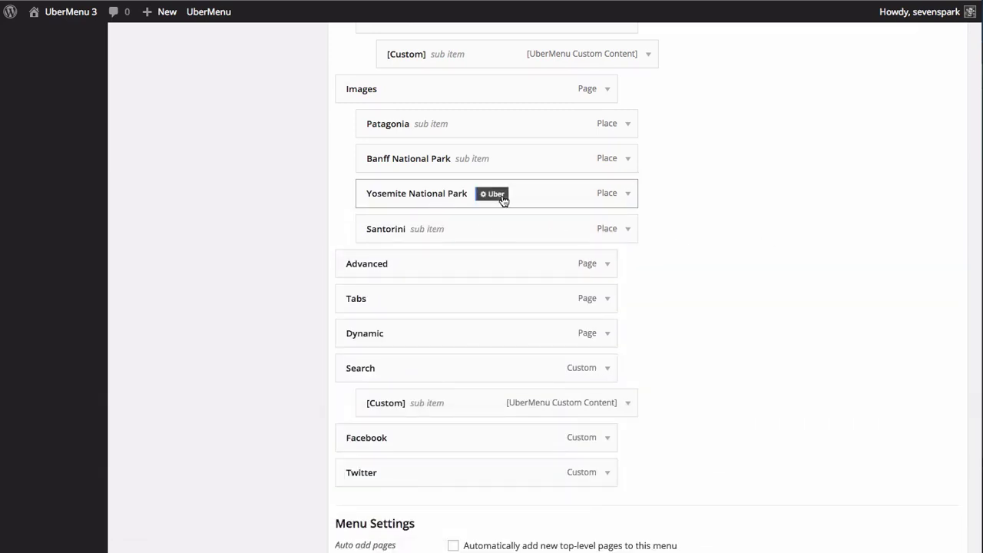
- Assign the Yosemite Merced River photo from the media library as the image of the Yosemite National Park item under Images
{"action": "left_click", "coordinate": [501, 198]}
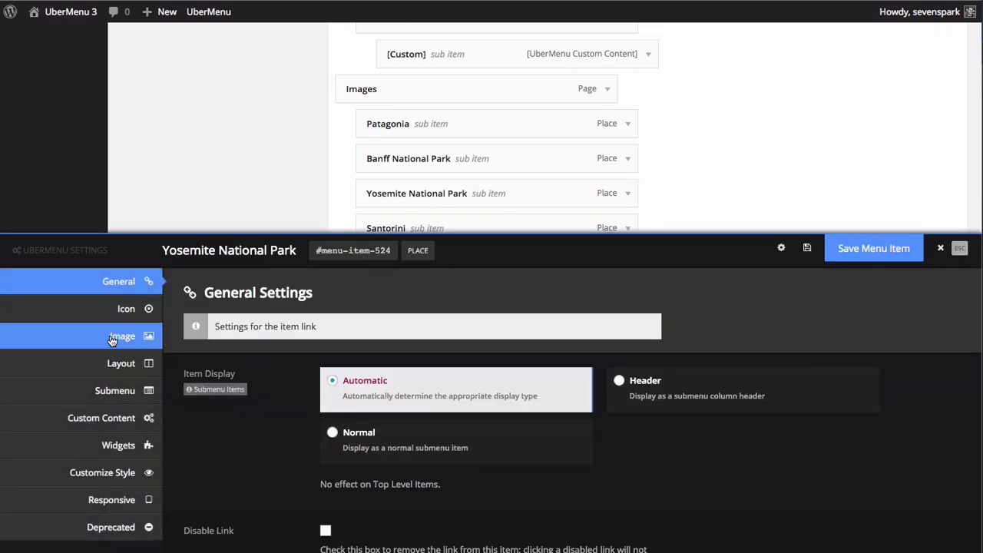
{"action": "left_click", "coordinate": [112, 340]}
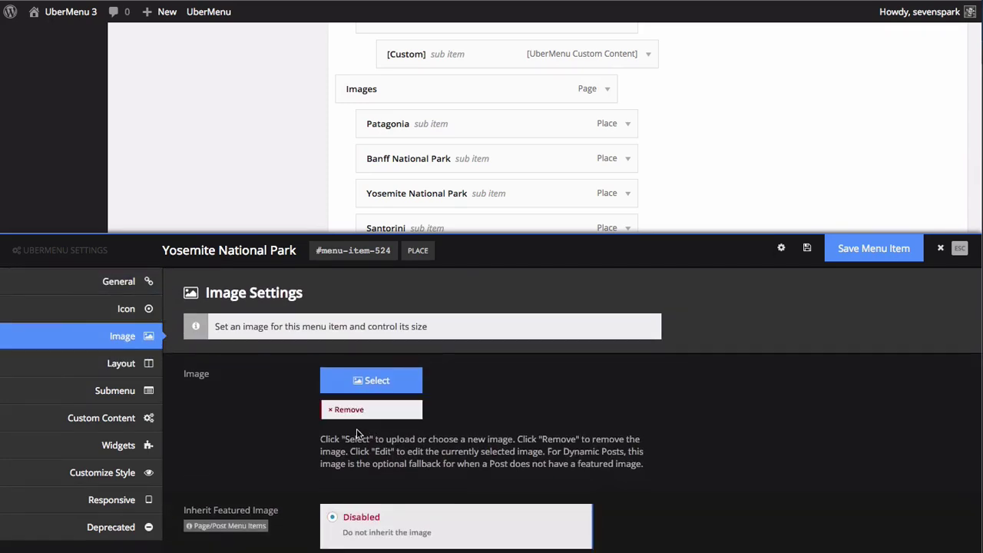
{"action": "left_click", "coordinate": [373, 380]}
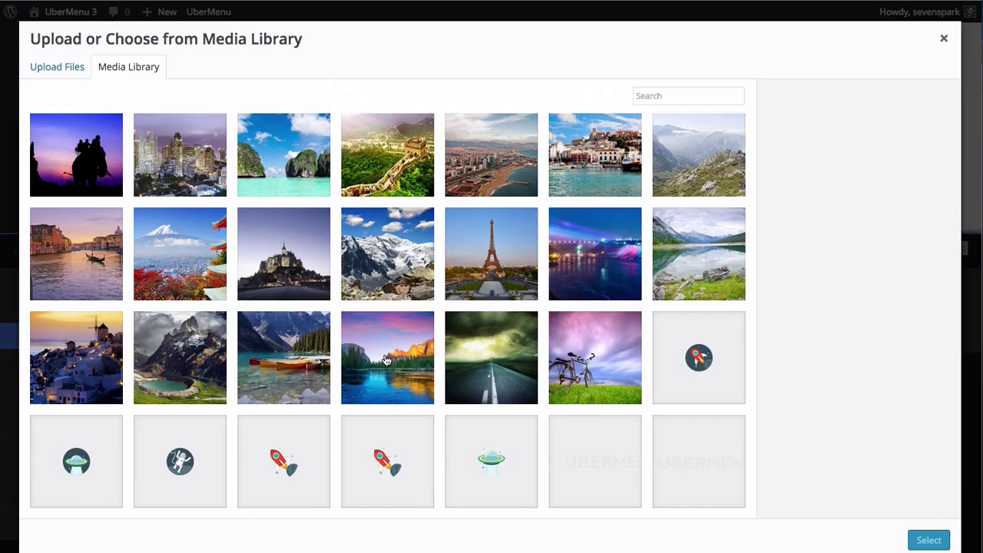
{"action": "left_click", "coordinate": [387, 361]}
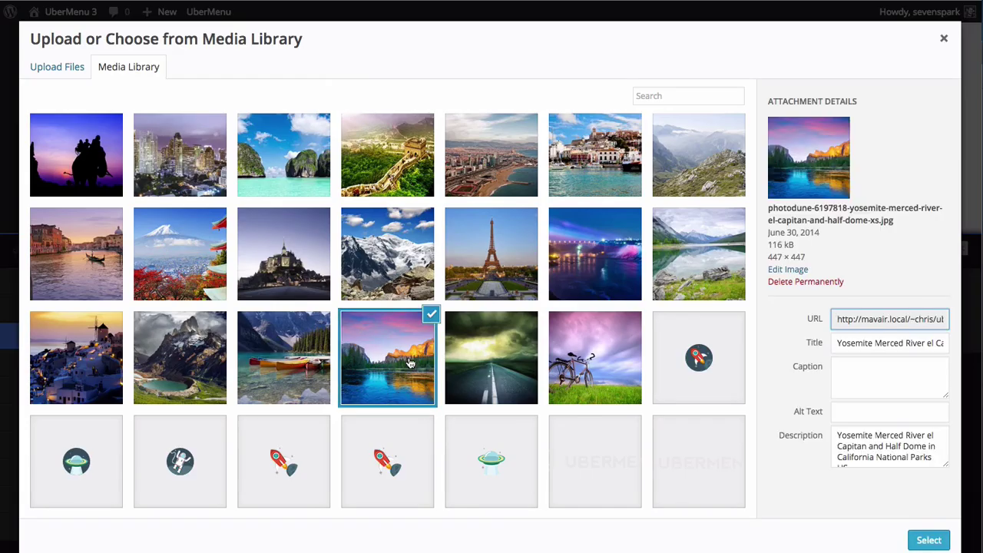
{"action": "left_click", "coordinate": [928, 540]}
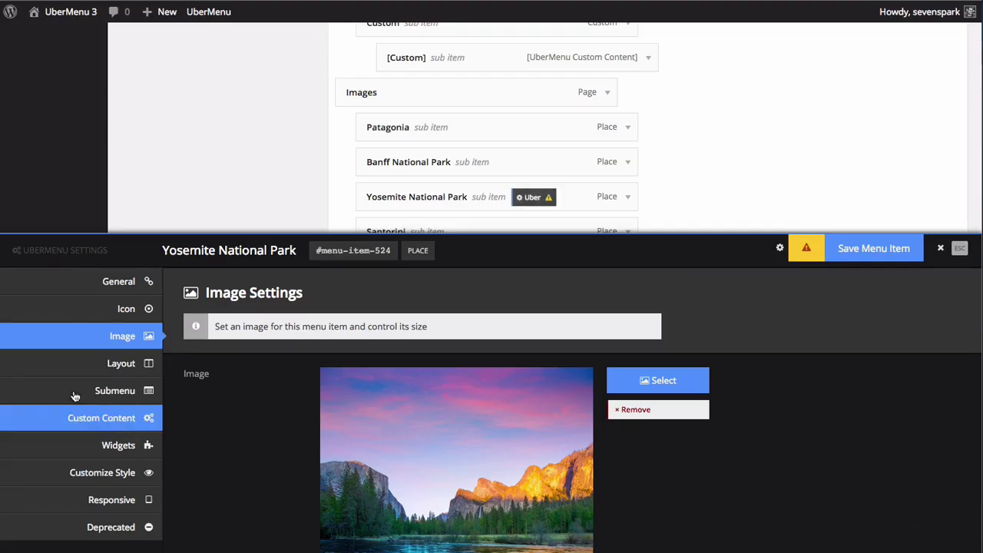
- Set the Yosemite National Park item's Item Layout to Image Above and save the menu item
{"action": "left_click", "coordinate": [97, 367]}
{"action": "scroll", "coordinate": [366, 450], "scroll_direction": "down", "scroll_amount": 5}
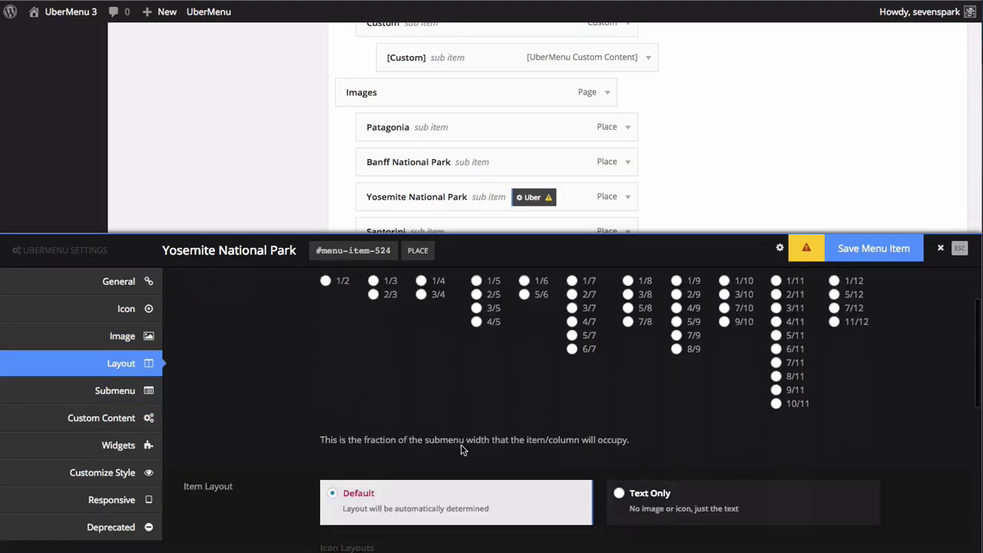
{"action": "scroll", "coordinate": [461, 449], "scroll_direction": "down", "scroll_amount": 3}
{"action": "left_click", "coordinate": [404, 438]}
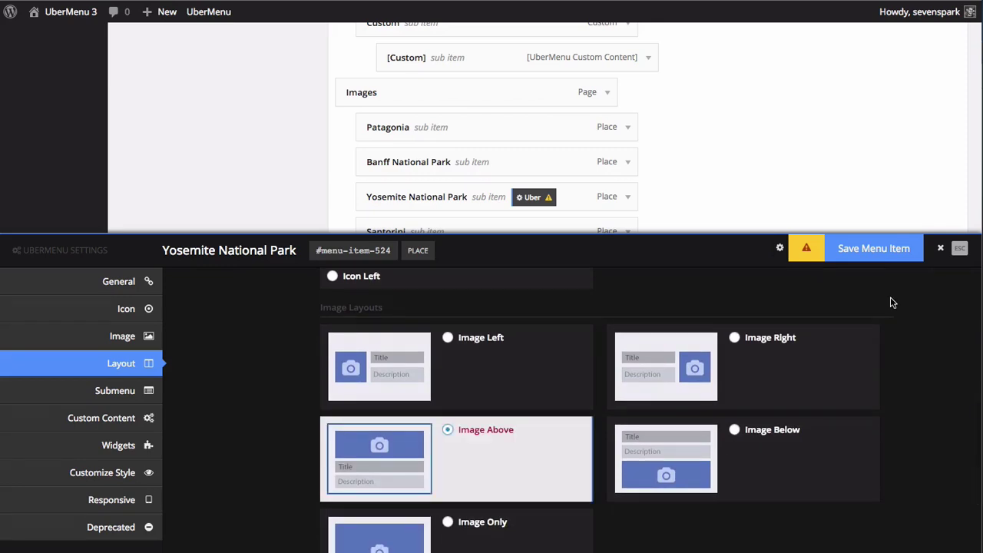
{"action": "left_click", "coordinate": [889, 254]}
- Open the Santorini item's UberMenu settings and assign the Santorini photo from the media library as its image
{"action": "scroll", "coordinate": [362, 94], "scroll_direction": "down", "scroll_amount": 3}
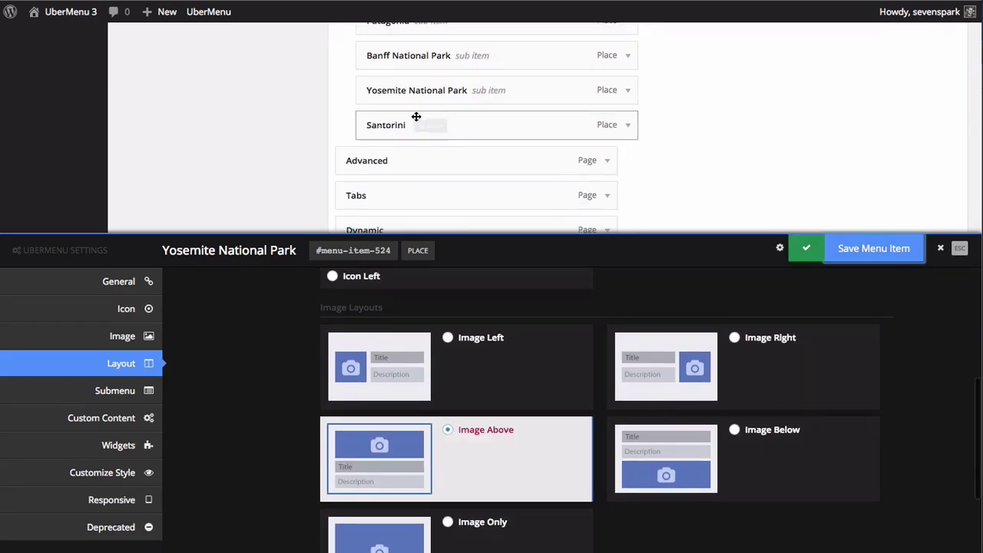
{"action": "left_click", "coordinate": [433, 128]}
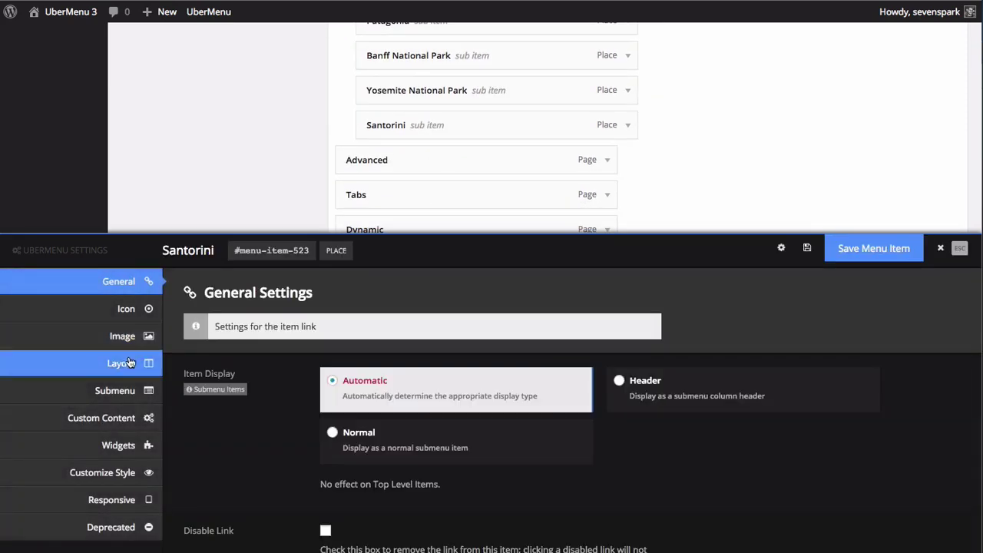
{"action": "left_click", "coordinate": [123, 344]}
{"action": "left_click", "coordinate": [387, 380]}
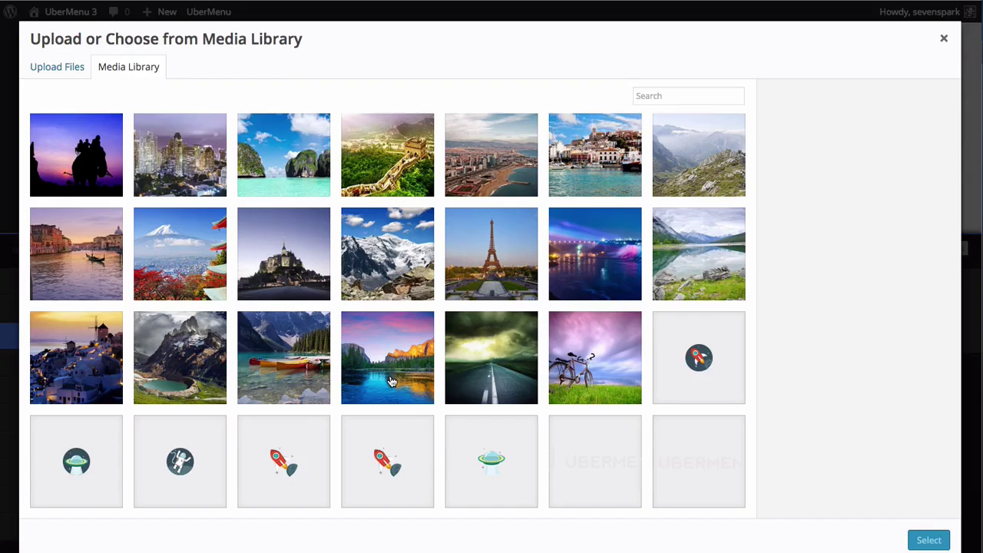
{"action": "left_click", "coordinate": [105, 345]}
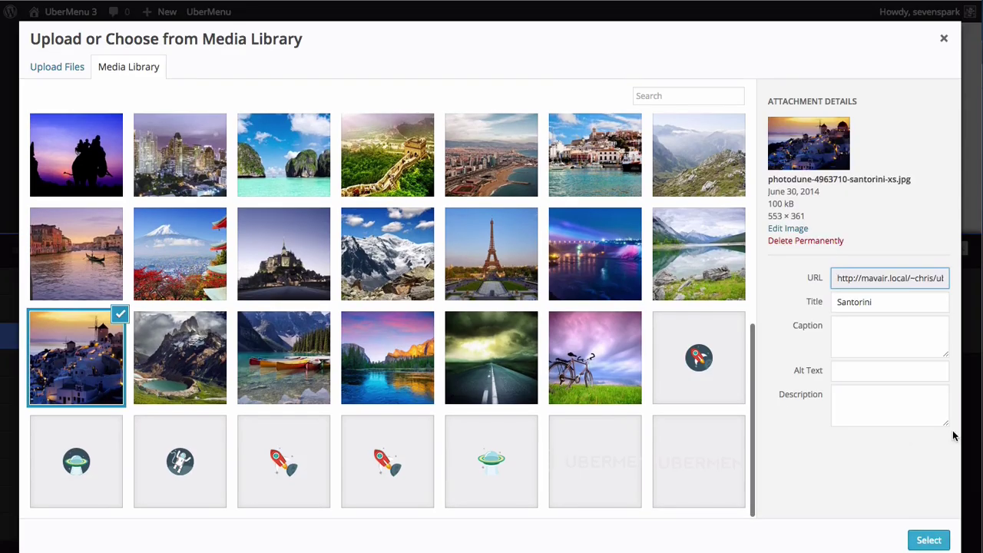
{"action": "left_click", "coordinate": [941, 540]}
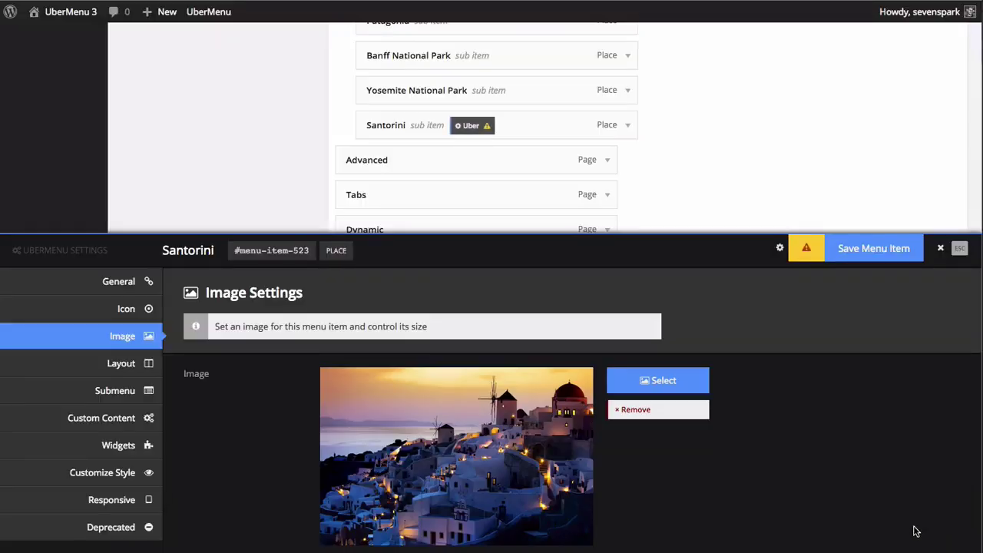
- Set the Santorini item's Item Layout to Image Above and save the menu item
{"action": "left_click", "coordinate": [120, 366]}
{"action": "scroll", "coordinate": [422, 421], "scroll_direction": "down", "scroll_amount": 10}
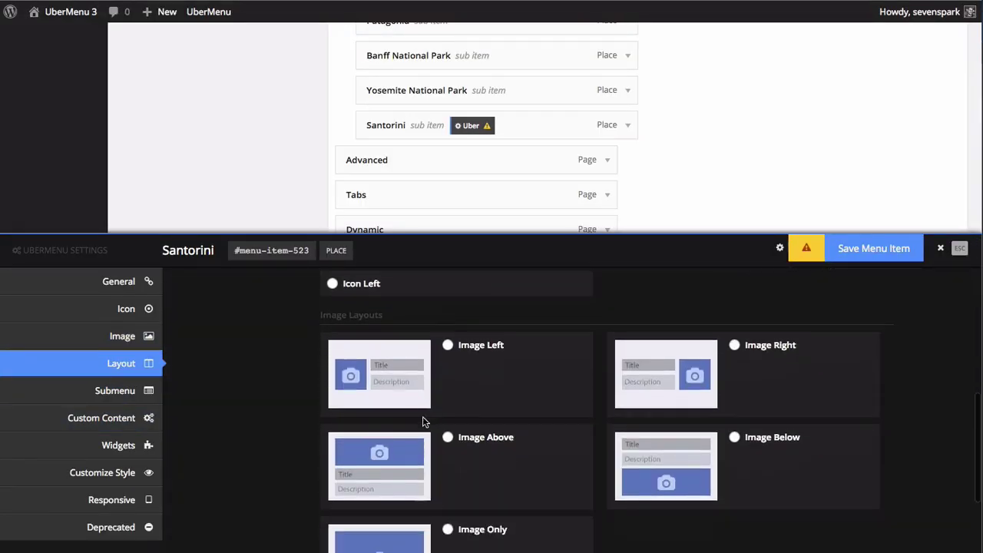
{"action": "scroll", "coordinate": [424, 422], "scroll_direction": "down", "scroll_amount": 1}
{"action": "scroll", "coordinate": [423, 421], "scroll_direction": "up", "scroll_amount": 3}
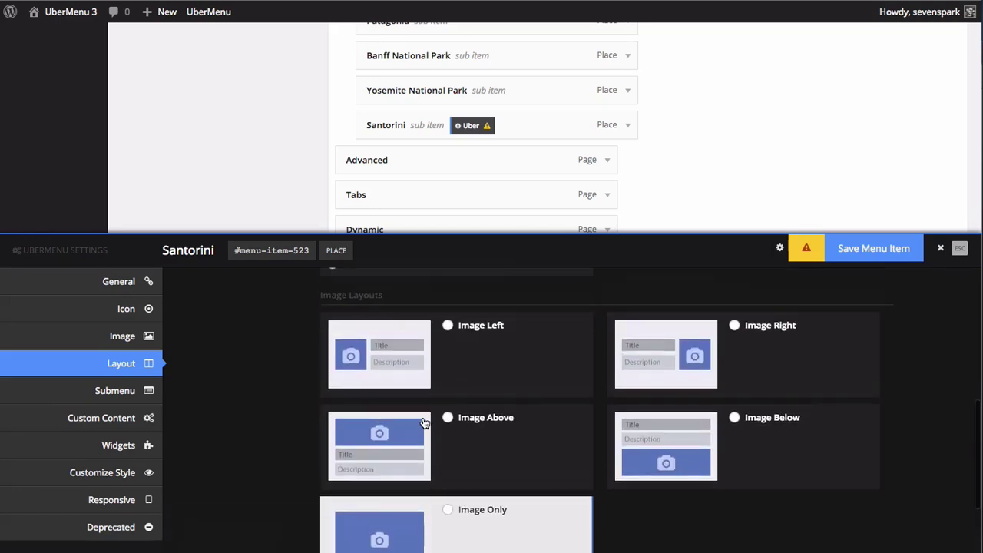
{"action": "left_click", "coordinate": [498, 452]}
{"action": "left_click", "coordinate": [864, 252]}
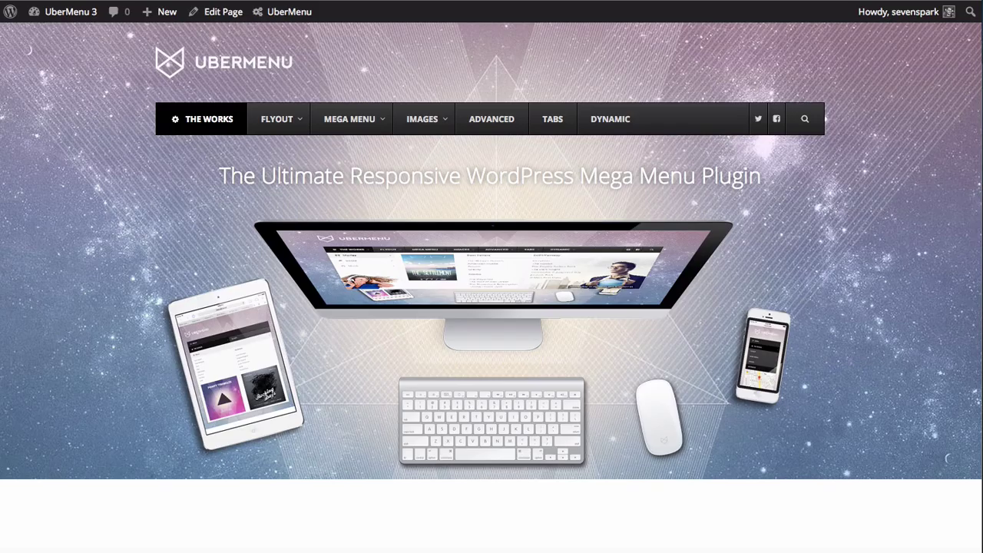
- Examine the image proportions in the site's Images submenu and compare the original Patagonia and Yosemite photos in Preview
{"action": "left_click", "coordinate": [428, 121]}
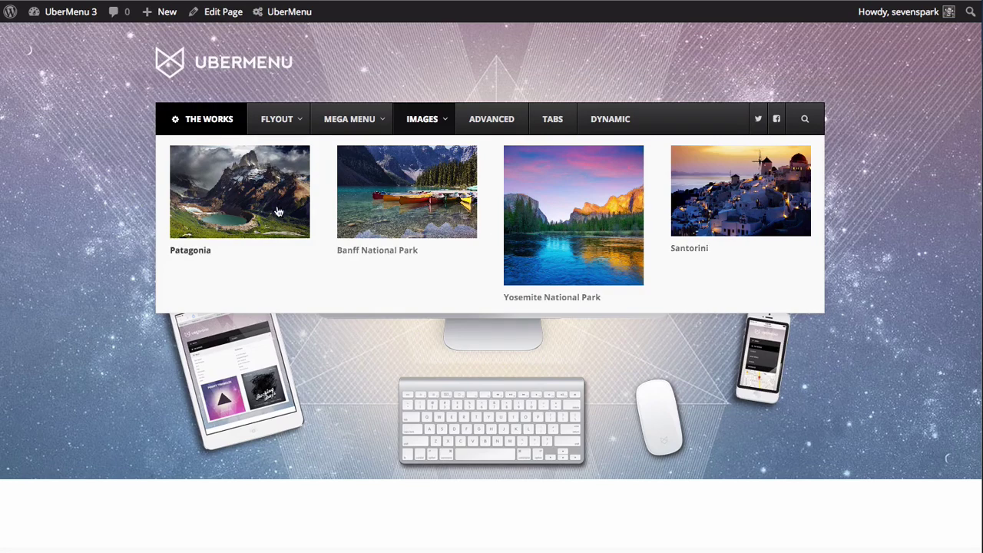
{"action": "key", "text": "super+Tab"}
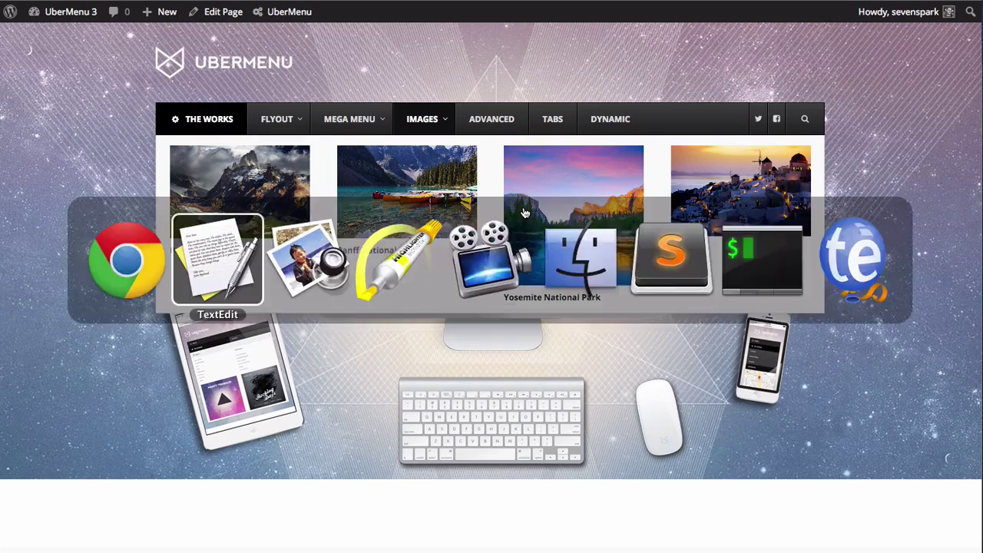
{"action": "key", "text": "super+Tab"}
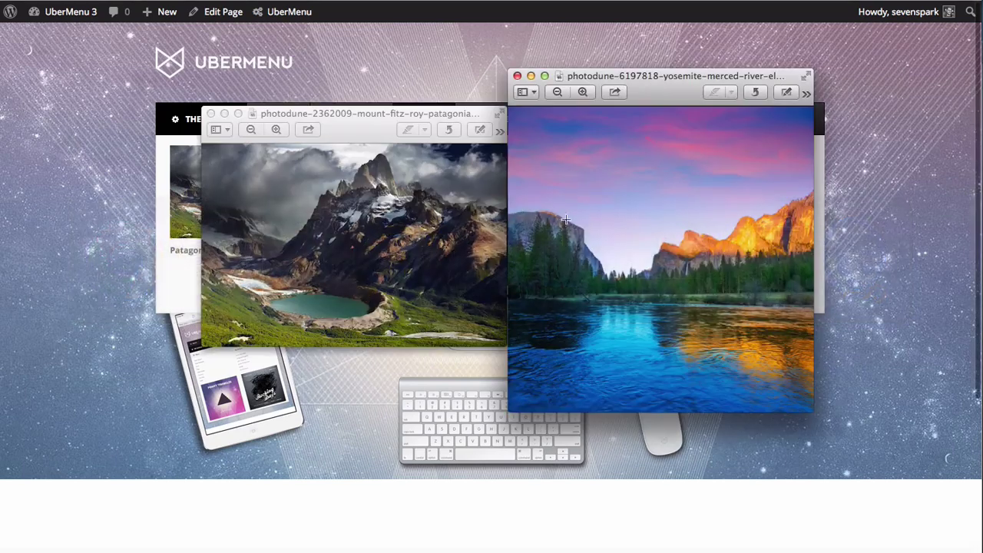
{"action": "left_click", "coordinate": [649, 71]}
{"action": "left_click", "coordinate": [511, 89]}
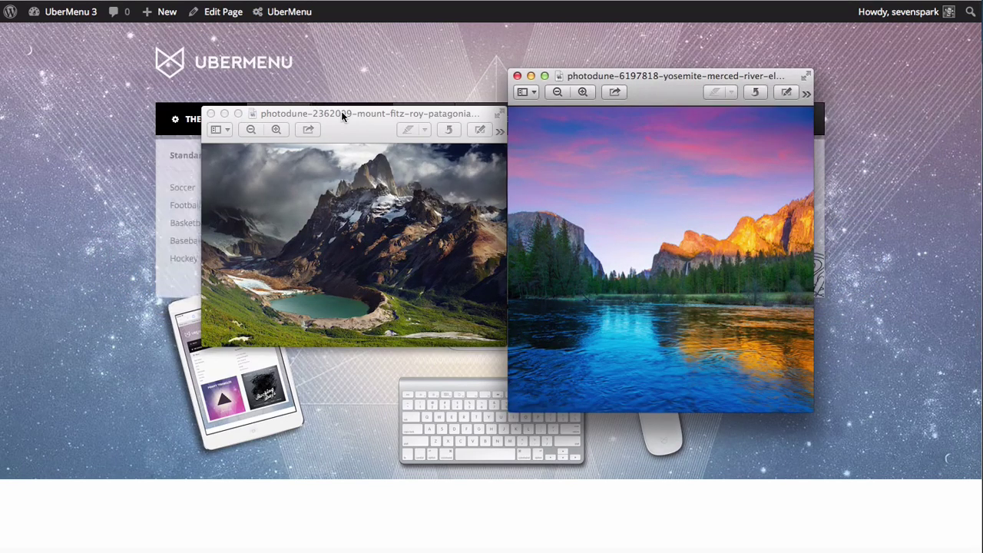
{"action": "left_click", "coordinate": [292, 112]}
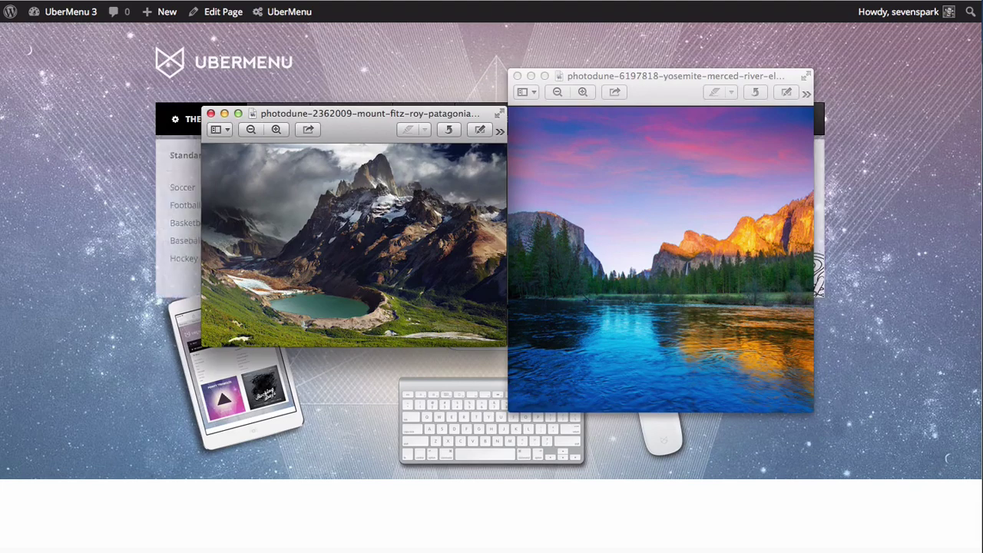
{"action": "key", "text": "super+h"}
{"action": "mouse_move", "coordinate": [424, 127]}
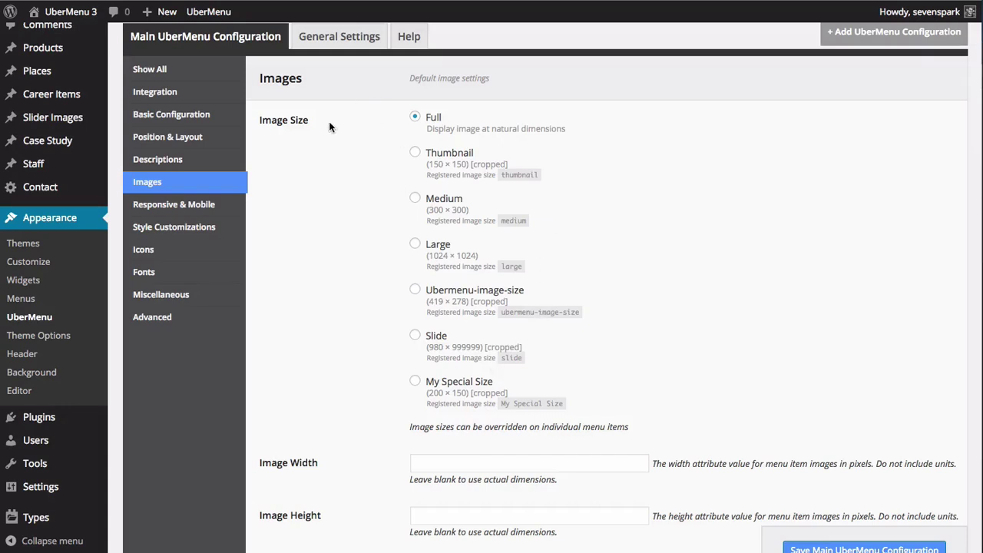
- Set the main UberMenu configuration's default Image Size to Ubermenu-image-size (419 × 278, cropped) and save the configuration
{"action": "left_click", "coordinate": [415, 294]}
{"action": "left_click", "coordinate": [453, 387]}
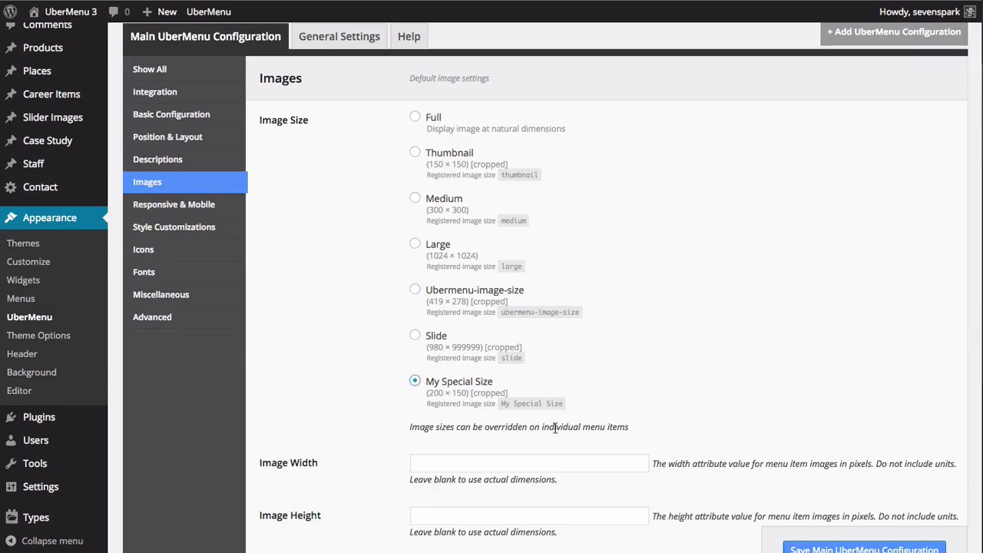
{"action": "left_click", "coordinate": [463, 300]}
{"action": "left_click", "coordinate": [808, 548]}
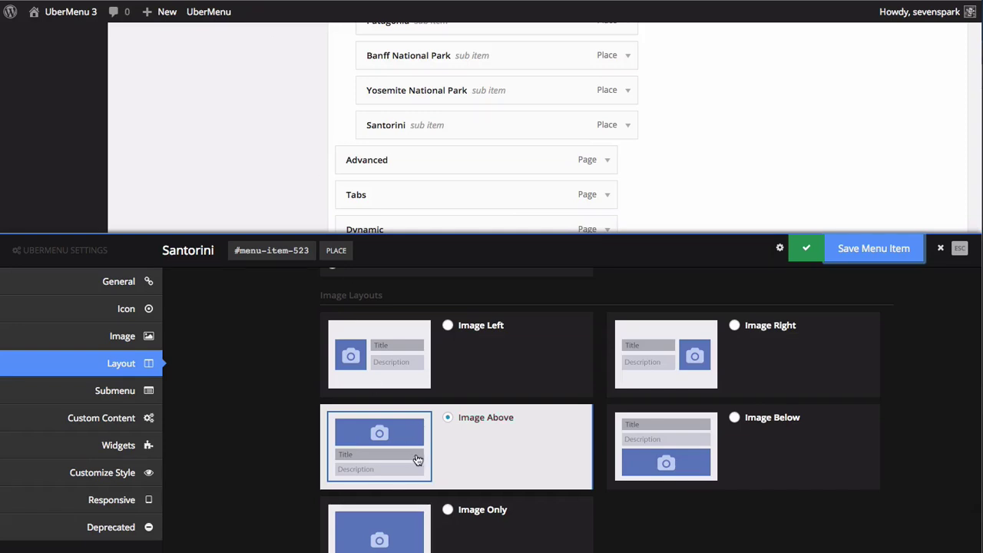
- Review the Santorini item's Image Size setting and check the image sizes in the Images submenu on the site
{"action": "left_click", "coordinate": [158, 340]}
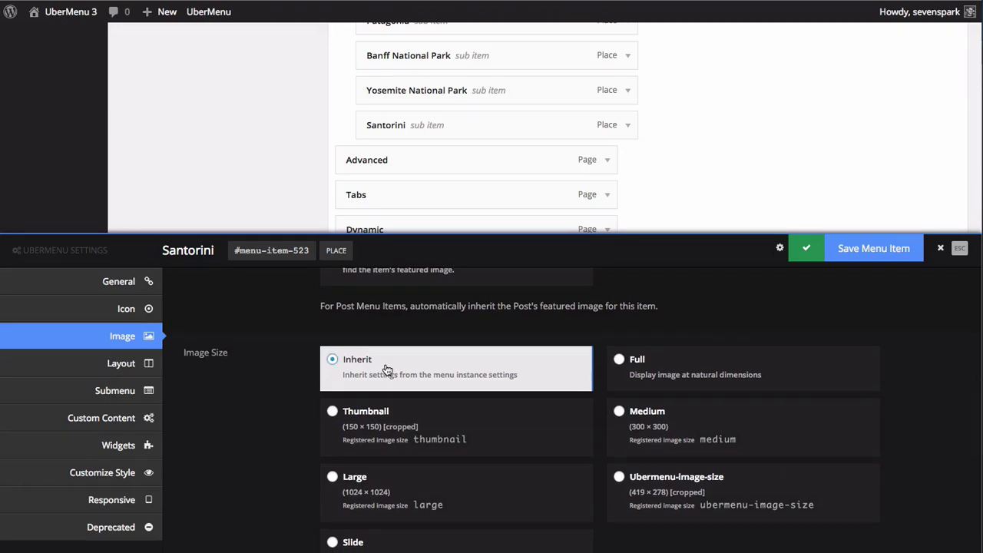
{"action": "left_click", "coordinate": [86, 3]}
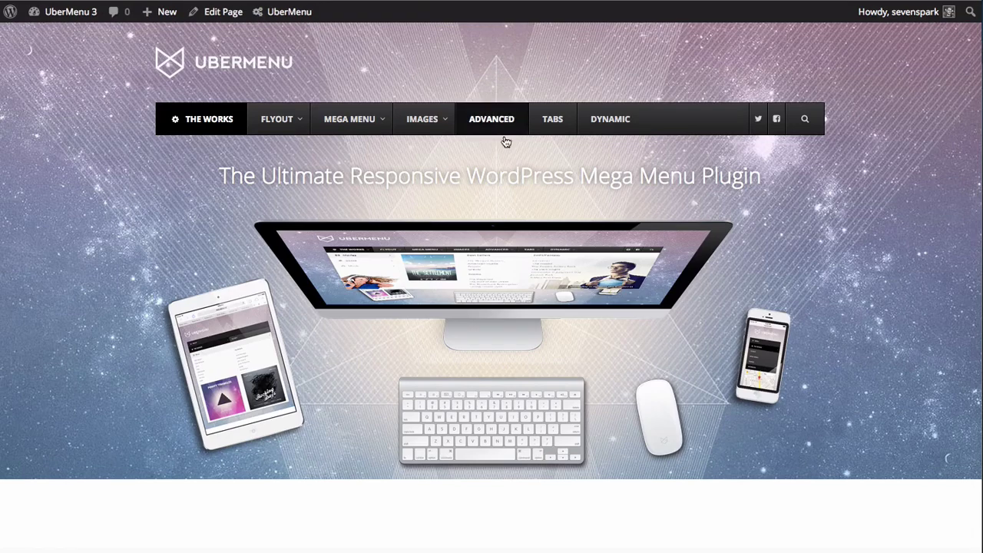
{"action": "mouse_move", "coordinate": [434, 120]}
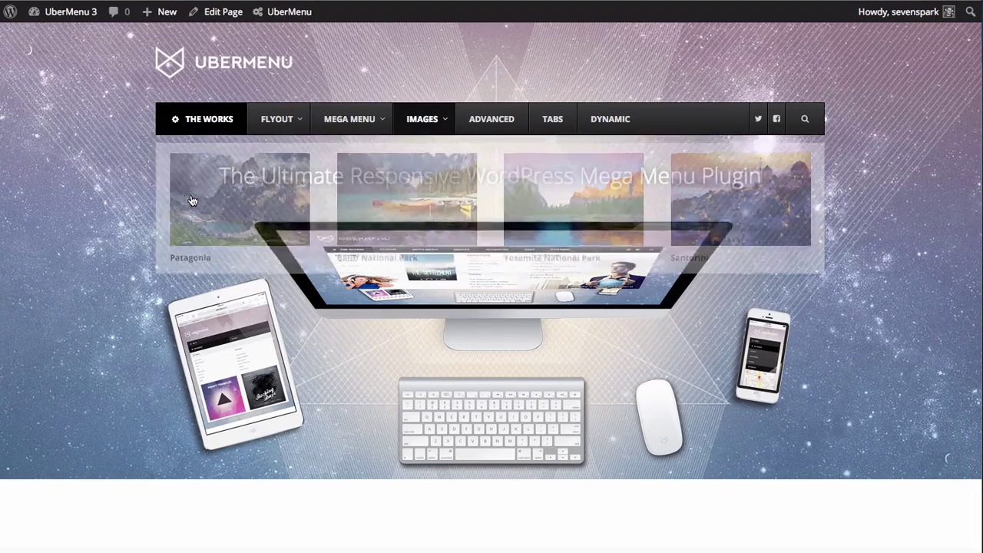
{"action": "mouse_move", "coordinate": [418, 131]}
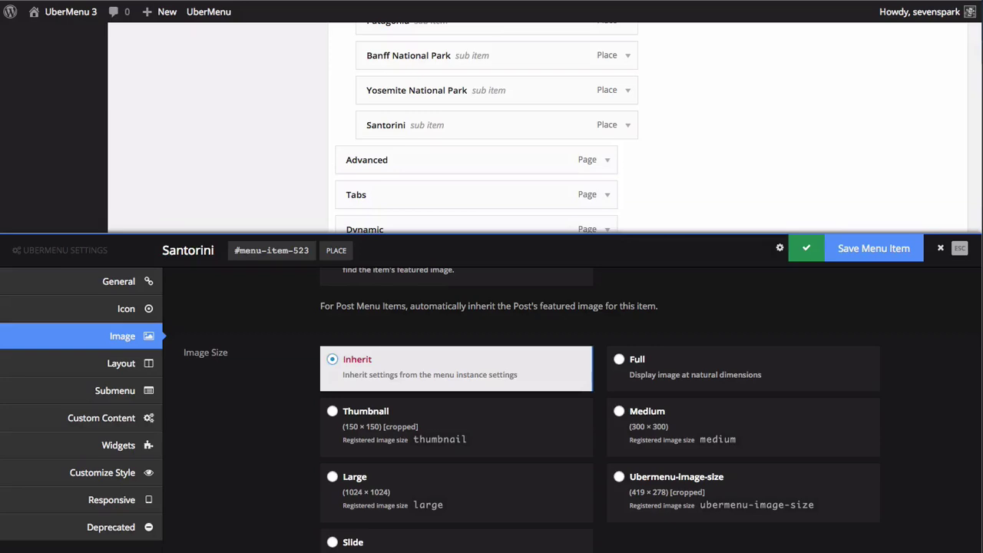
- Close the Santorini settings and add an UberMenu Row advanced item to the menu
{"action": "left_click", "coordinate": [940, 247]}
{"action": "scroll", "coordinate": [196, 207], "scroll_direction": "up", "scroll_amount": 5}
{"action": "scroll", "coordinate": [191, 208], "scroll_direction": "up", "scroll_amount": 15}
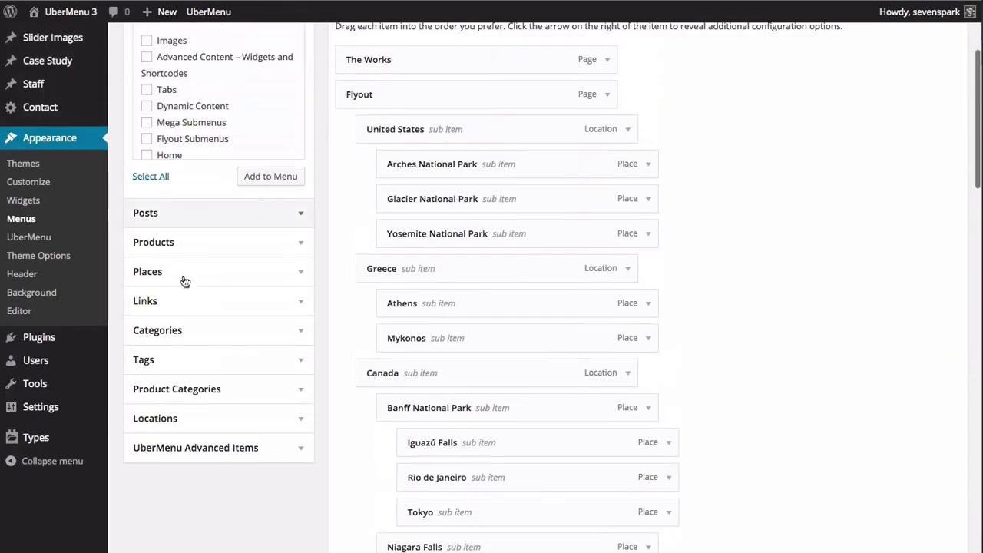
{"action": "left_click", "coordinate": [253, 452]}
{"action": "scroll", "coordinate": [246, 461], "scroll_direction": "down", "scroll_amount": 3}
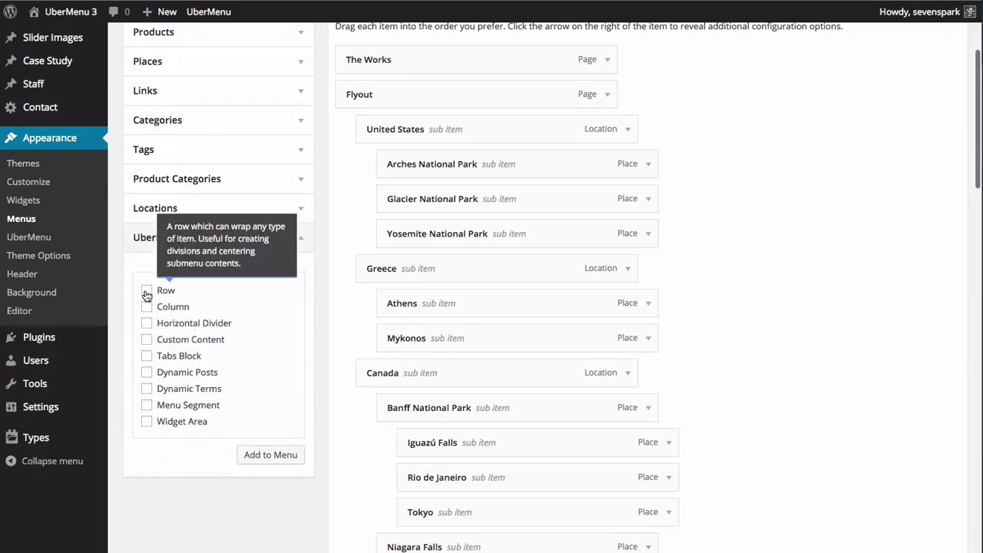
{"action": "left_click", "coordinate": [145, 290]}
{"action": "left_click", "coordinate": [270, 455]}
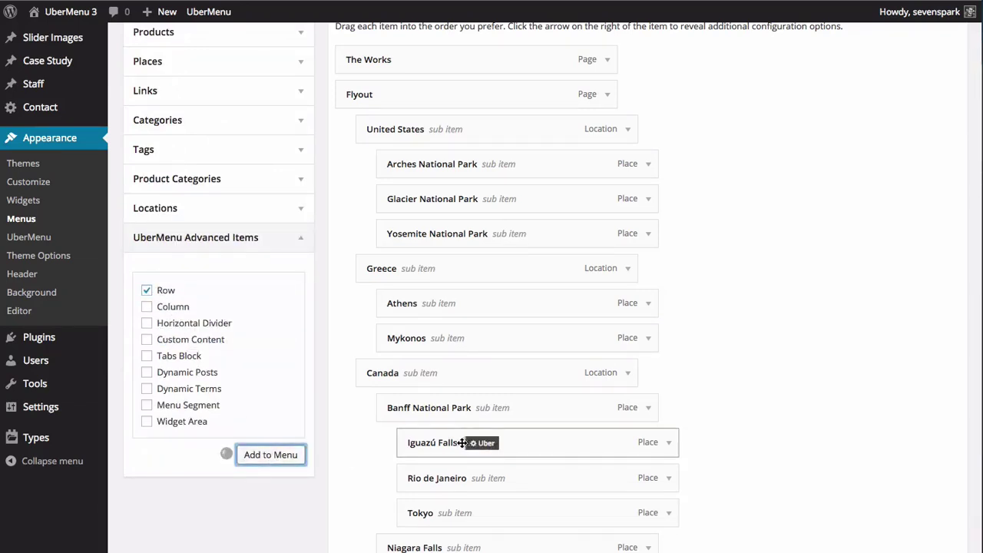
- Nest the new Row under Images, indent Patagonia, Banff National Park, Yosemite National Park and Santorini beneath it, and save the menu
{"action": "scroll", "coordinate": [465, 443], "scroll_direction": "down", "scroll_amount": 10}
{"action": "scroll", "coordinate": [465, 443], "scroll_direction": "down", "scroll_amount": 10}
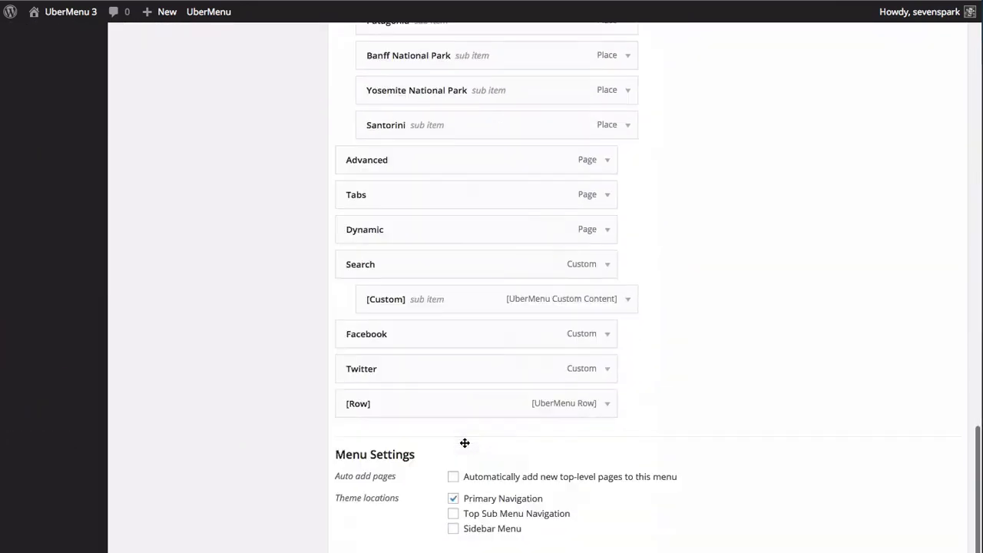
{"action": "scroll", "coordinate": [462, 441], "scroll_direction": "up", "scroll_amount": 2}
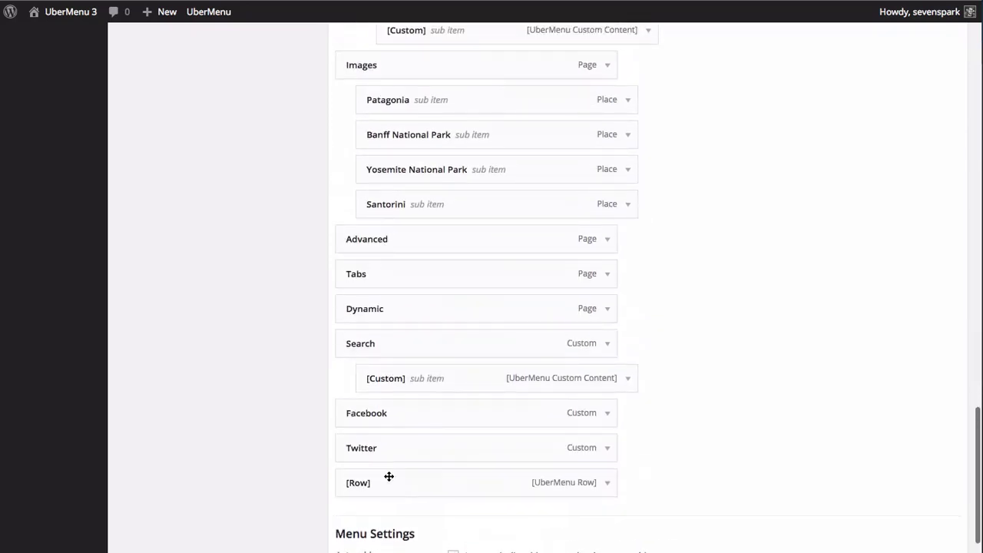
{"action": "left_click_drag", "start_coordinate": [347, 492], "coordinate": [397, 134]}
{"action": "left_click_drag", "start_coordinate": [382, 174], "coordinate": [407, 169]}
{"action": "left_click_drag", "start_coordinate": [387, 198], "coordinate": [401, 201]}
{"action": "left_click_drag", "start_coordinate": [375, 248], "coordinate": [398, 246]}
{"action": "scroll", "coordinate": [753, 257], "scroll_direction": "up", "scroll_amount": 15}
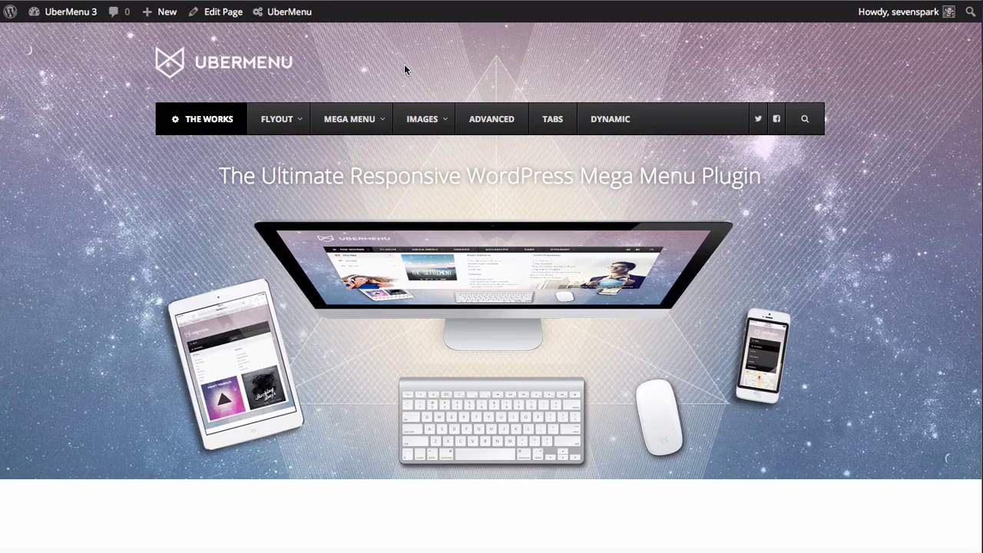
{"action": "mouse_move", "coordinate": [423, 124]}
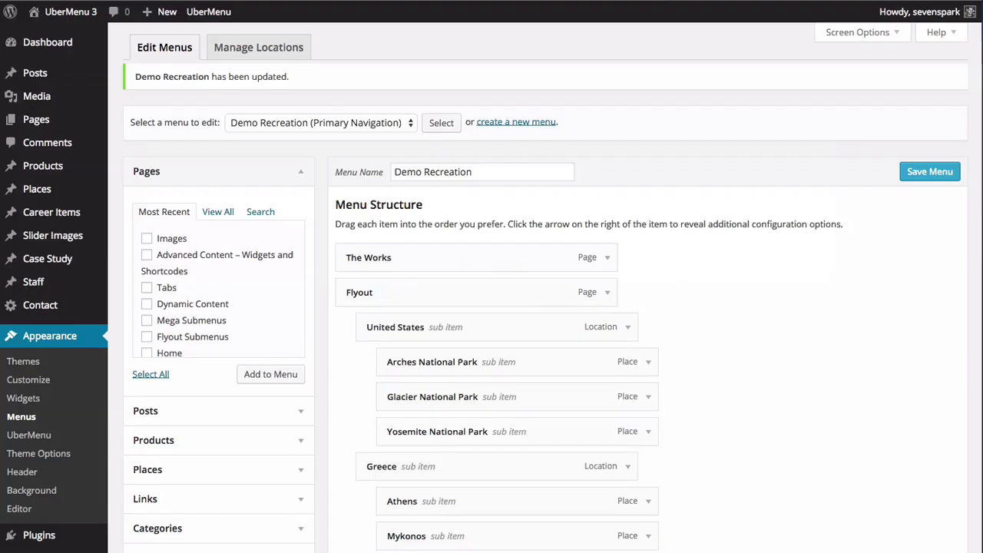
- Enable Grid Row for the Row item under Images, save the menu item, and check the site's Images submenu
{"action": "scroll", "coordinate": [421, 232], "scroll_direction": "down", "scroll_amount": 15}
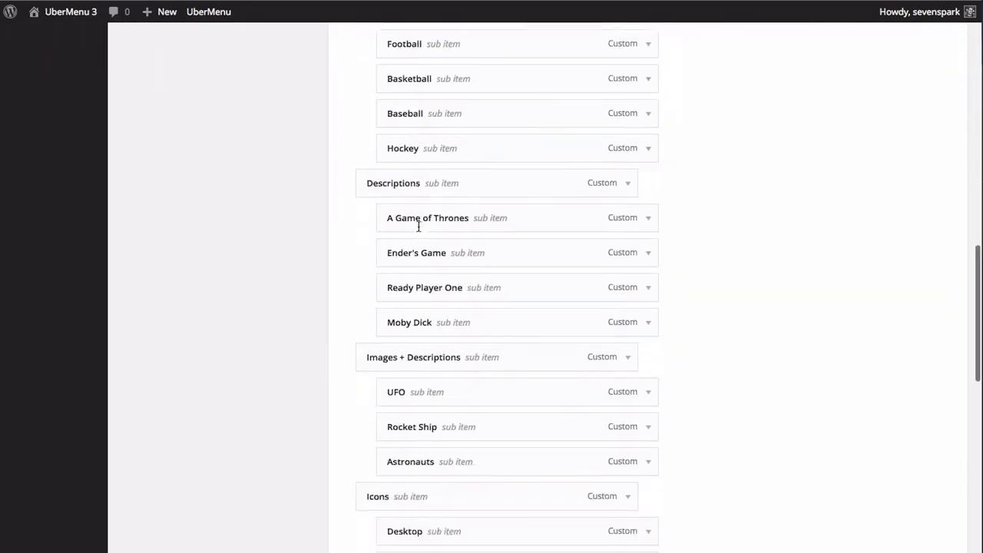
{"action": "scroll", "coordinate": [419, 227], "scroll_direction": "down", "scroll_amount": 6}
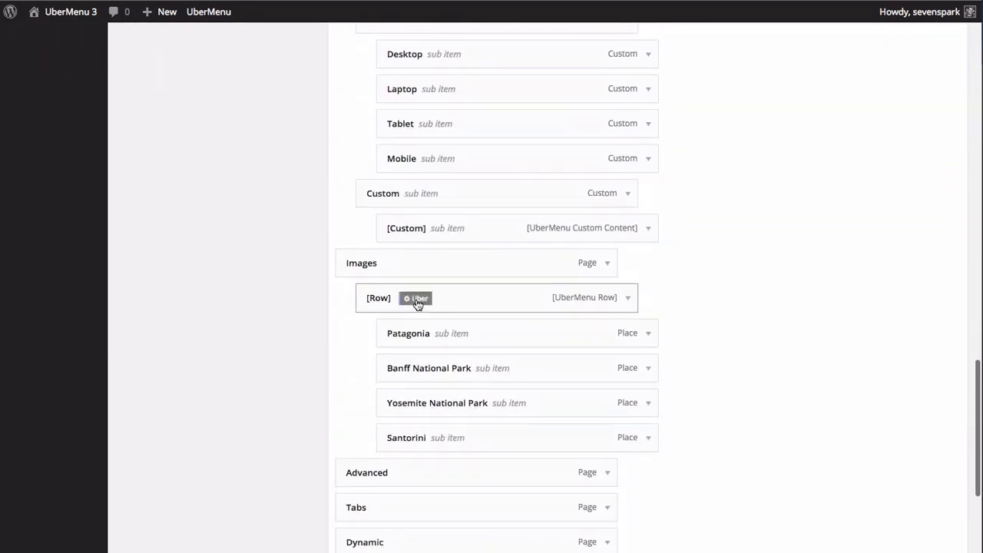
{"action": "left_click", "coordinate": [416, 299]}
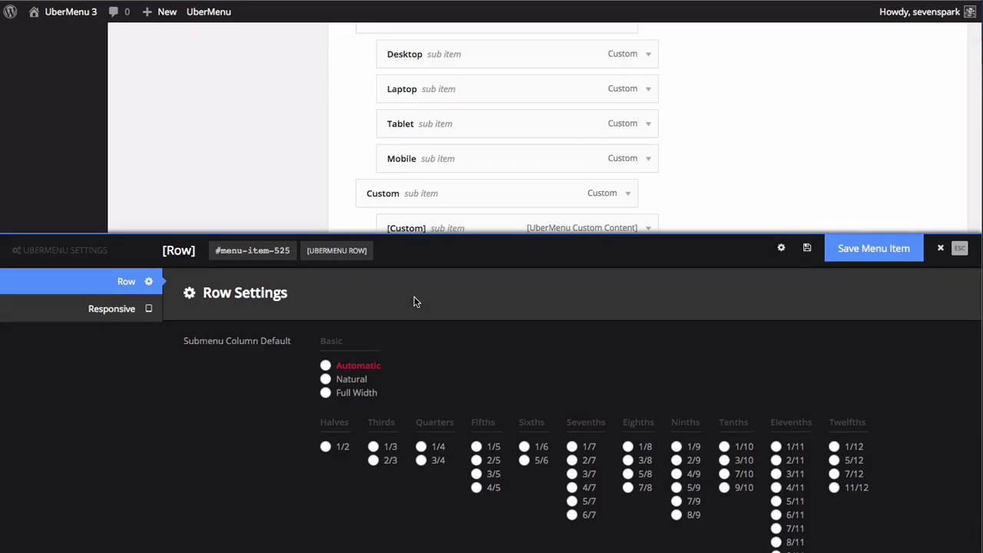
{"action": "scroll", "coordinate": [302, 308], "scroll_direction": "down", "scroll_amount": 5}
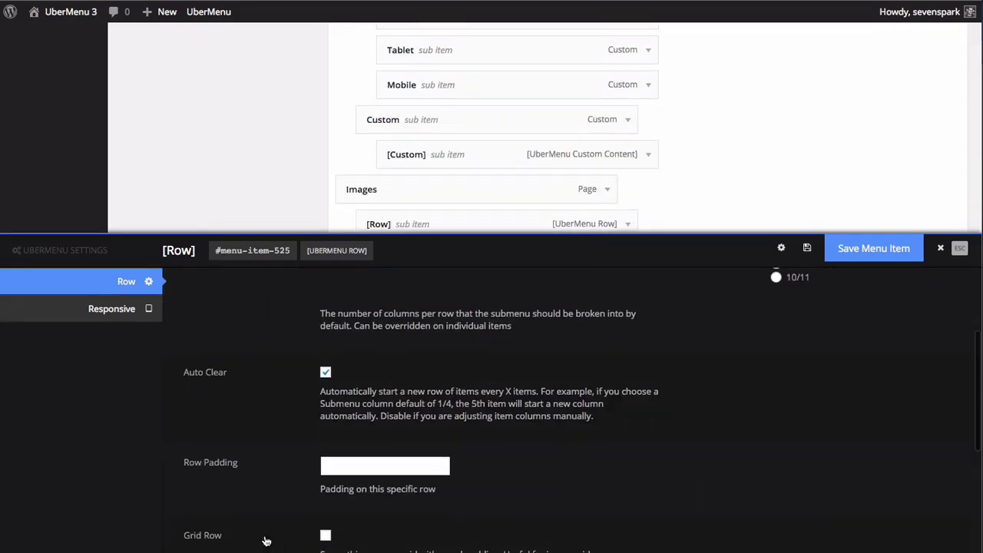
{"action": "left_click", "coordinate": [325, 536]}
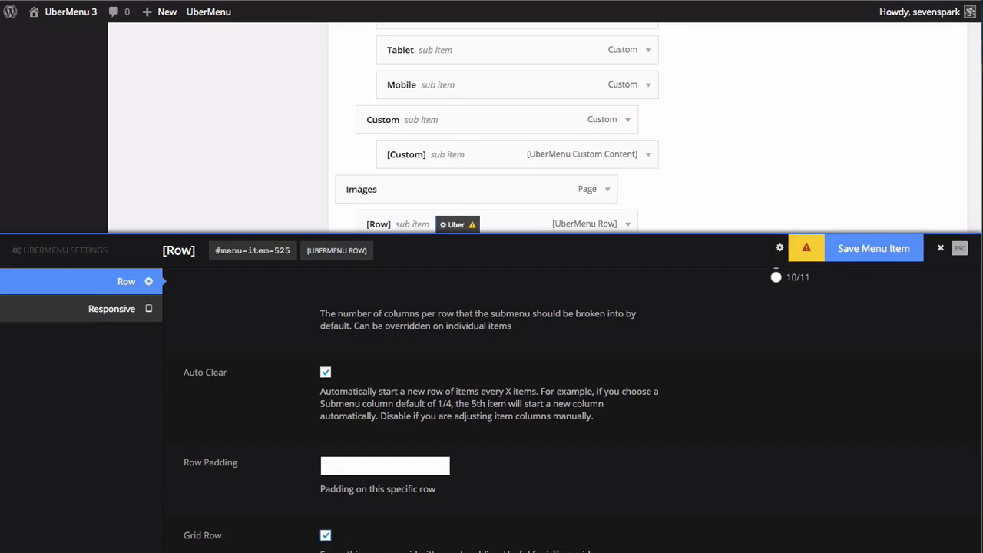
{"action": "left_click", "coordinate": [877, 251]}
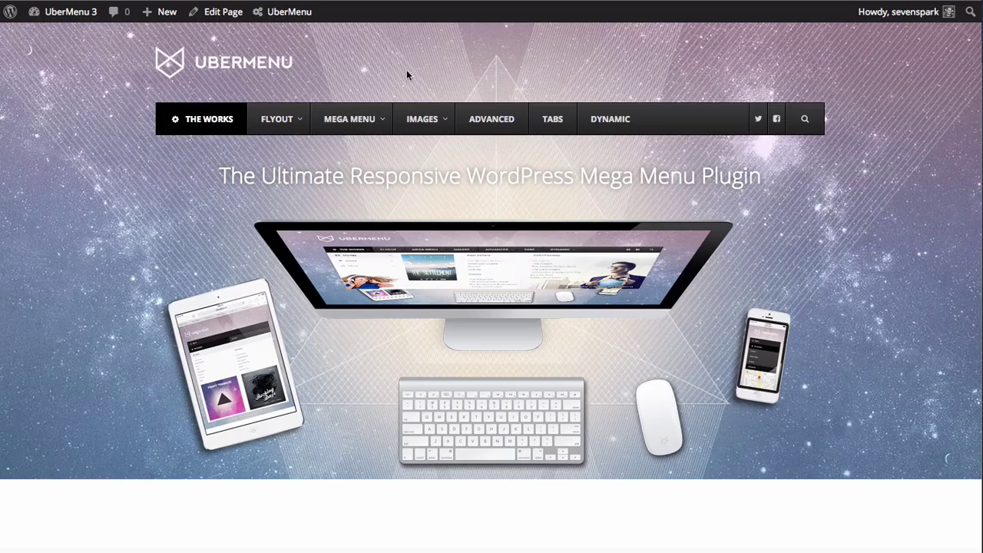
{"action": "mouse_move", "coordinate": [418, 118]}
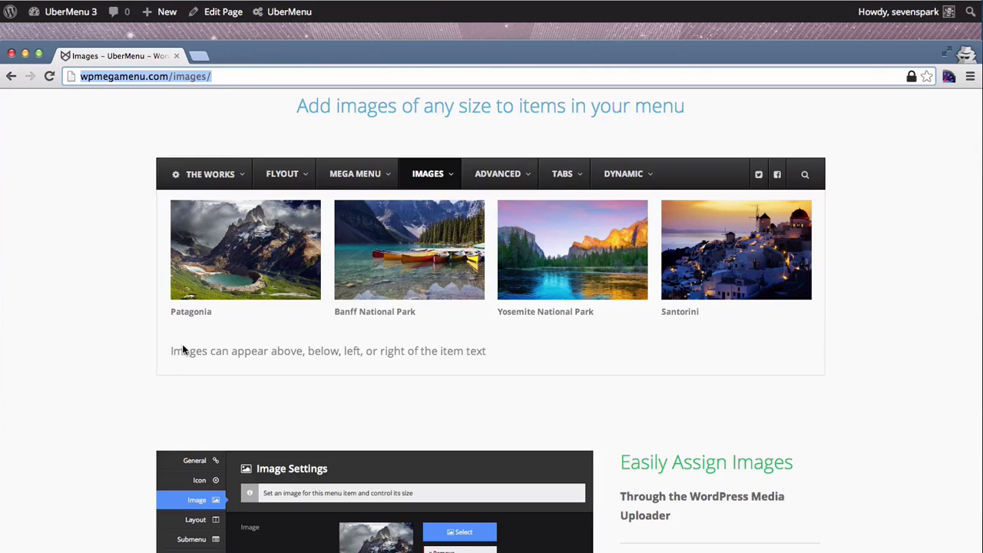
- Copy the sentence "Images can appear above, below, left, or right of the item text" from the demo site's Images submenu
{"action": "scroll", "coordinate": [450, 358], "scroll_direction": "up", "scroll_amount": 5}
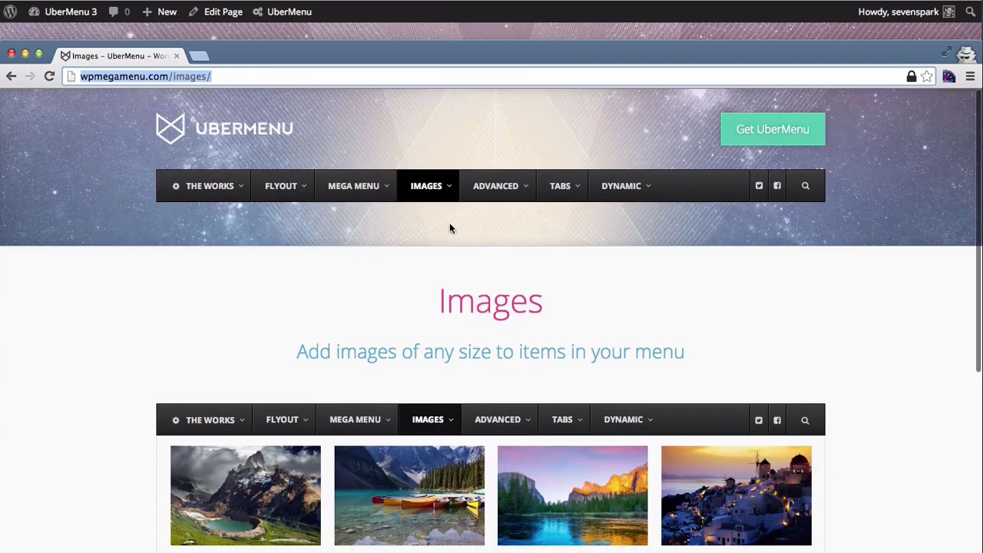
{"action": "mouse_move", "coordinate": [434, 193]}
{"action": "left_click_drag", "start_coordinate": [516, 370], "coordinate": [172, 364]}
{"action": "right_click", "coordinate": [192, 366]}
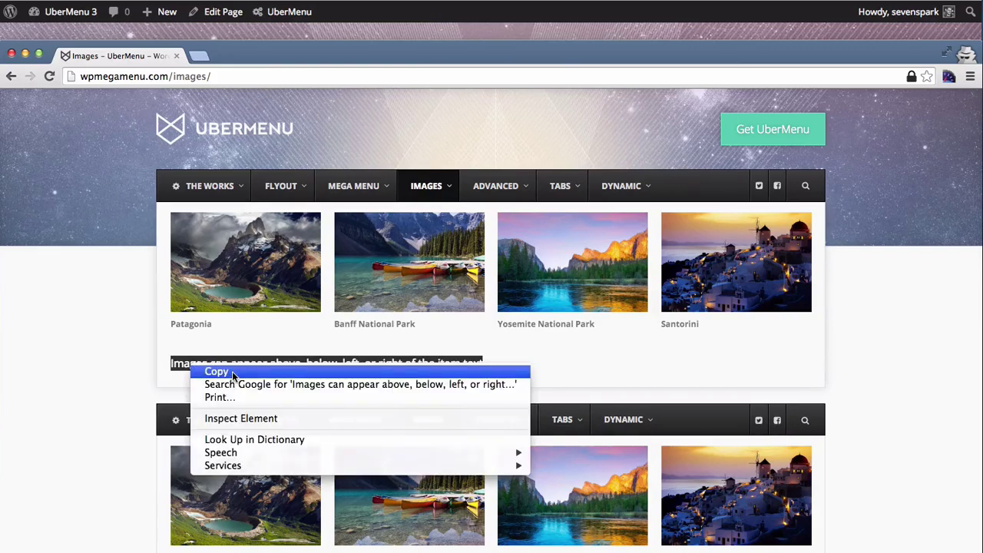
{"action": "left_click", "coordinate": [232, 372]}
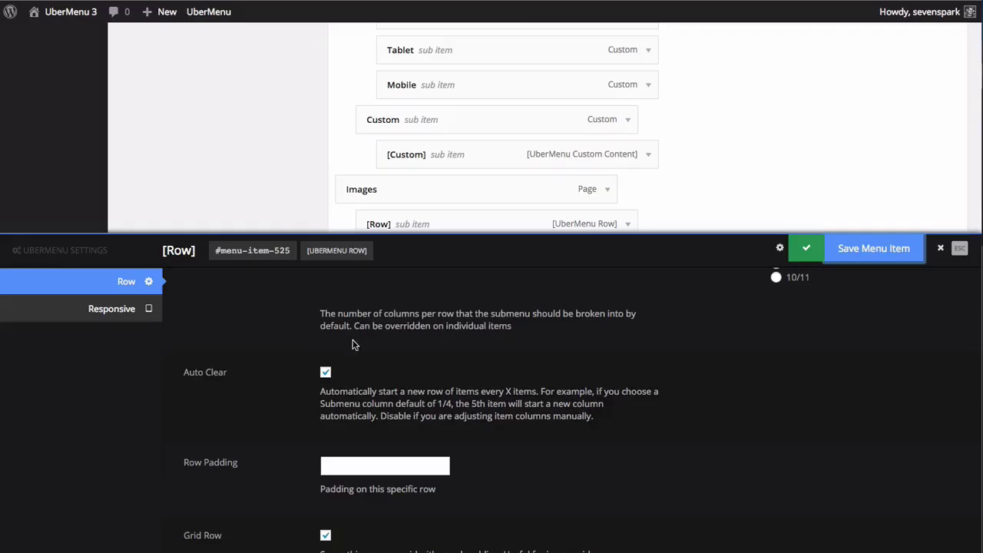
- Close the Row settings and add an UberMenu Custom Content advanced item to the menu
{"action": "left_click", "coordinate": [959, 248]}
{"action": "scroll", "coordinate": [284, 260], "scroll_direction": "up", "scroll_amount": 10}
{"action": "scroll", "coordinate": [284, 259], "scroll_direction": "up", "scroll_amount": 10}
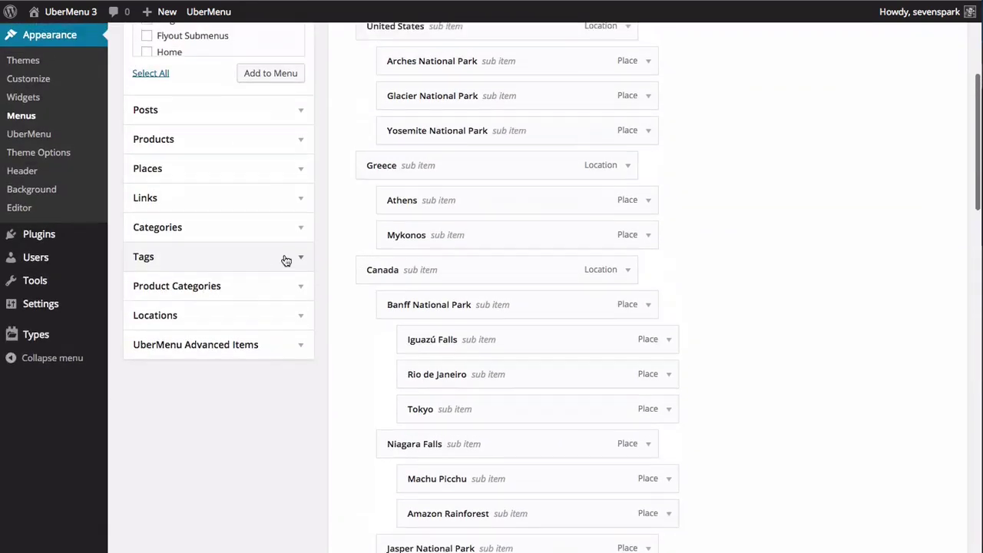
{"action": "left_click", "coordinate": [241, 302]}
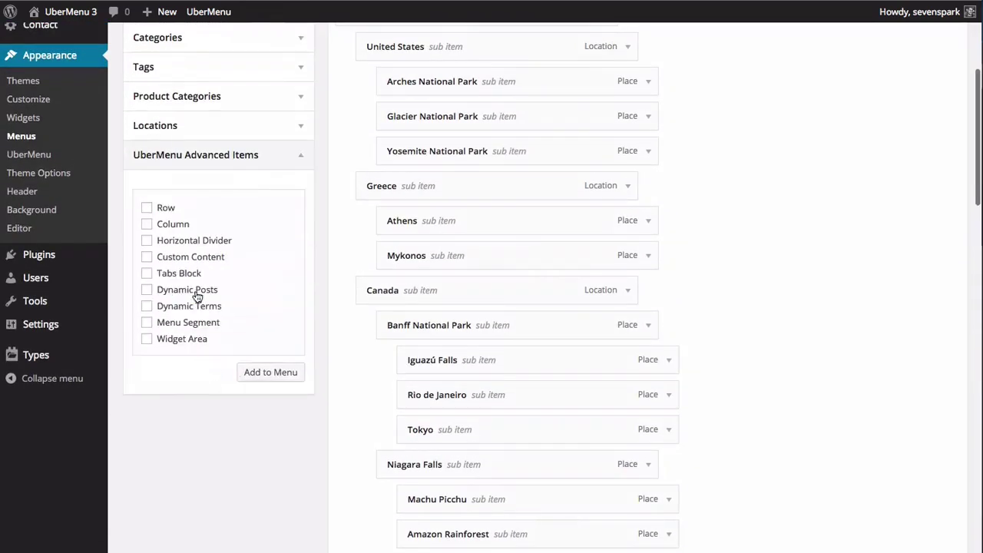
{"action": "left_click", "coordinate": [146, 257]}
{"action": "left_click", "coordinate": [261, 372]}
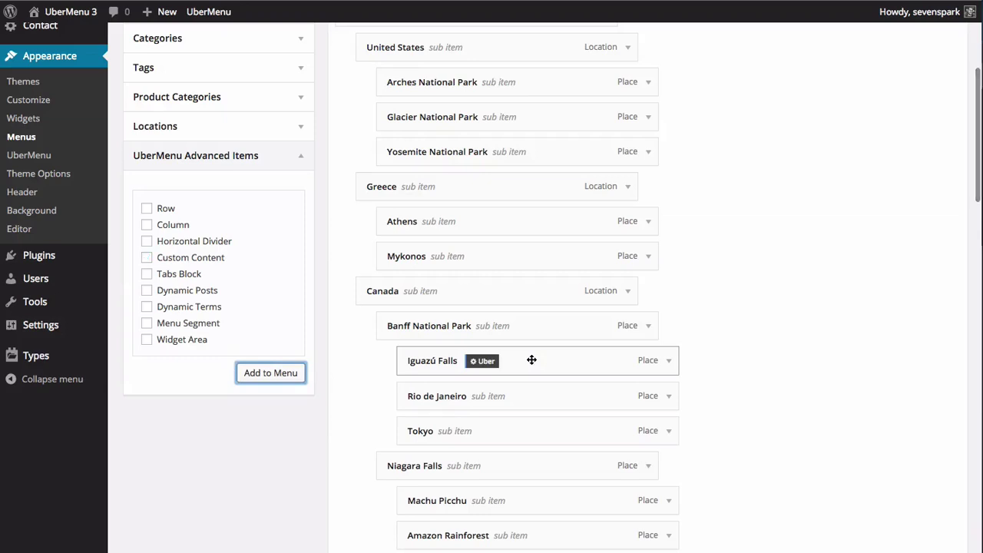
- Place the new Custom Content item directly under Images, after Santorini and at the same level as the Row
{"action": "scroll", "coordinate": [531, 359], "scroll_direction": "down", "scroll_amount": 15}
{"action": "scroll", "coordinate": [531, 359], "scroll_direction": "down", "scroll_amount": 5}
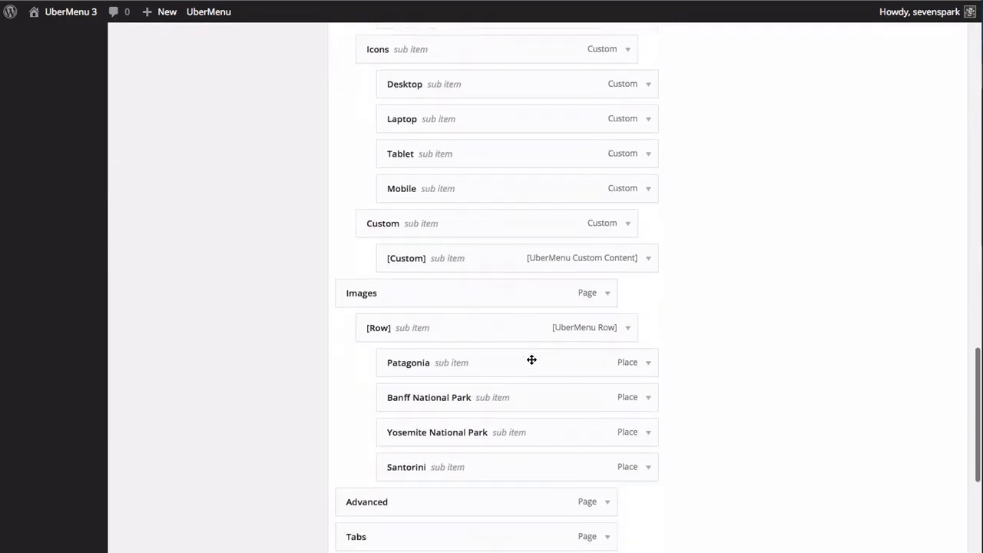
{"action": "left_click_drag", "start_coordinate": [350, 544], "coordinate": [368, 300]}
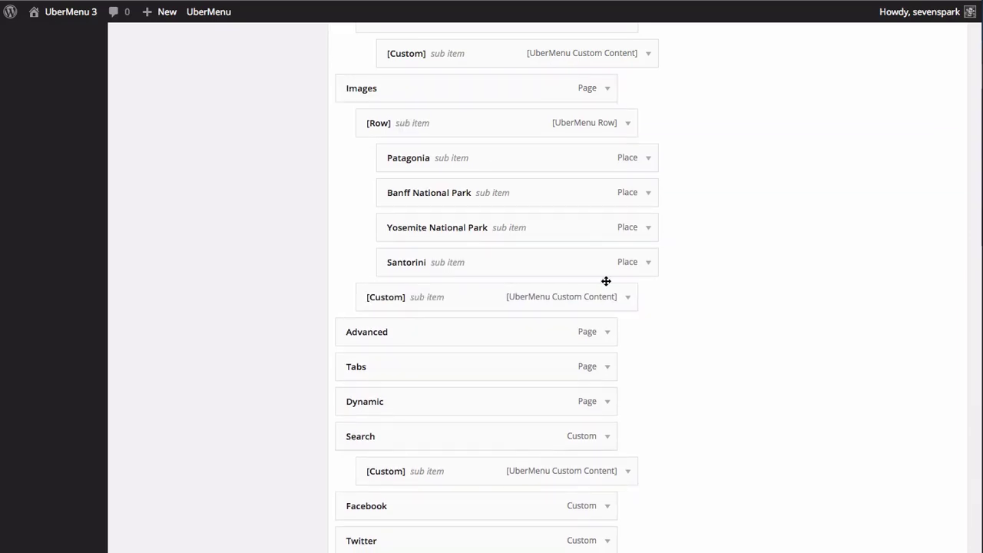
- Paste the copied sentence about image positions as the new Custom item's custom content and save the menu item
{"action": "left_click", "coordinate": [424, 297]}
{"action": "scroll", "coordinate": [486, 148], "scroll_direction": "down", "scroll_amount": 3}
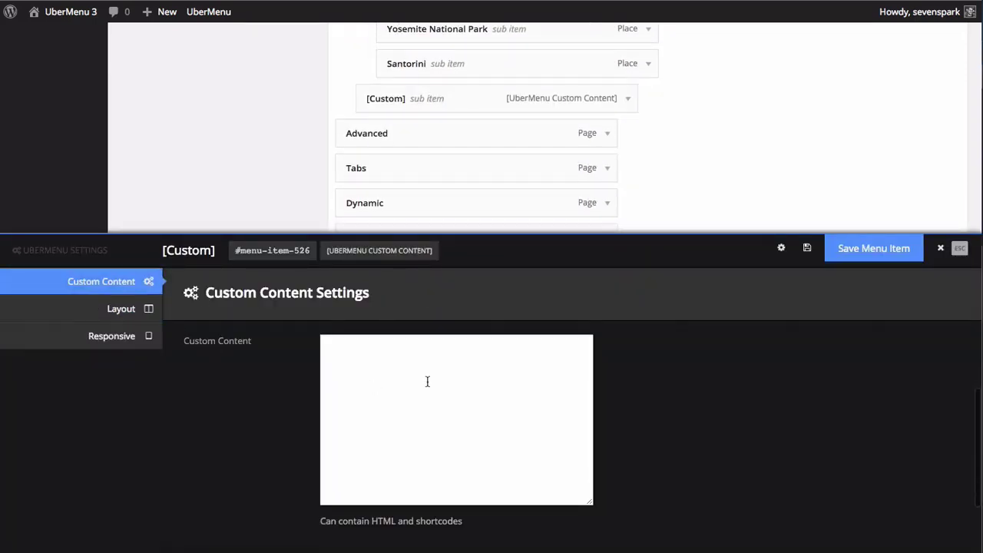
{"action": "left_click", "coordinate": [402, 379]}
{"action": "right_click", "coordinate": [404, 379]}
{"action": "left_click", "coordinate": [449, 445]}
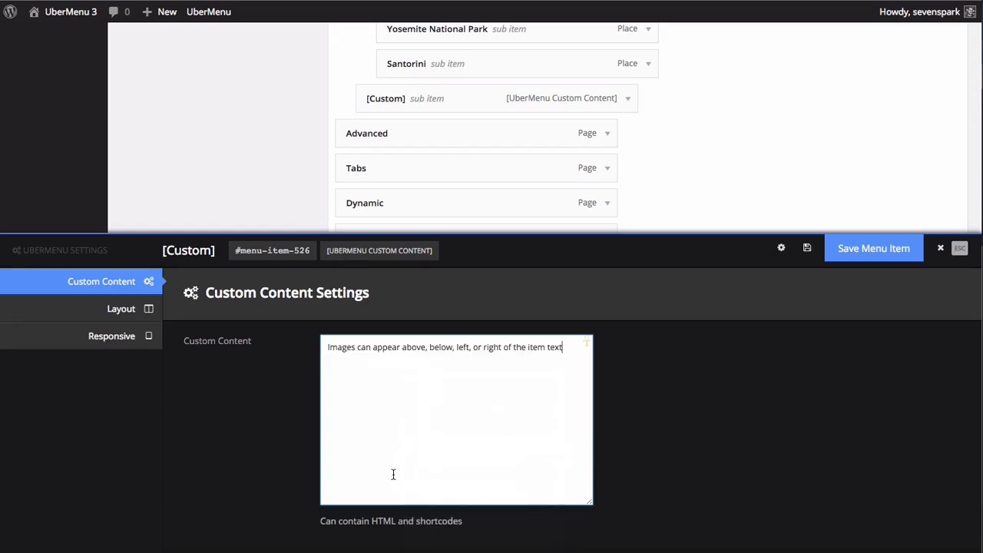
{"action": "left_click", "coordinate": [875, 247]}
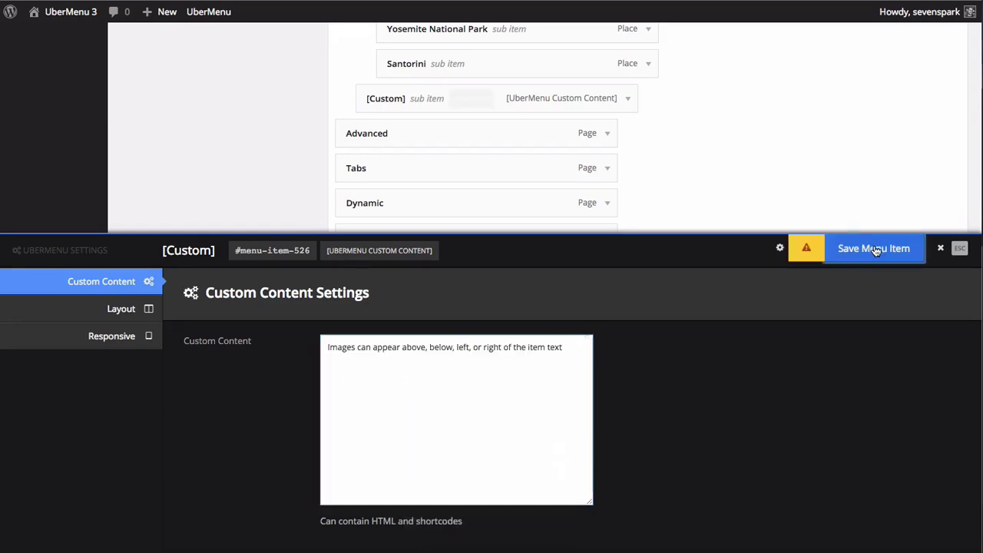
- Save the menu and check the width of the custom text in the site's Images submenu
{"action": "scroll", "coordinate": [882, 165], "scroll_direction": "up", "scroll_amount": 15}
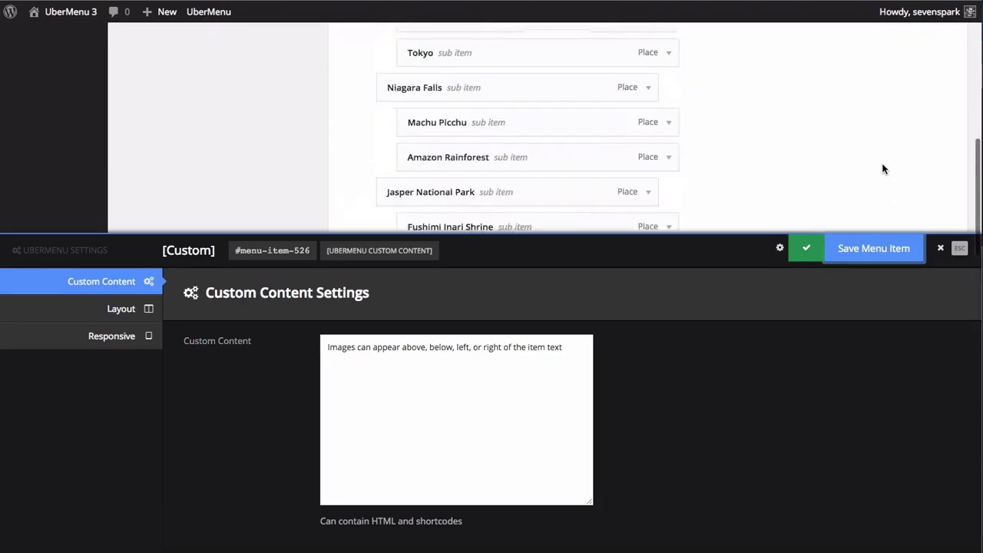
{"action": "left_click", "coordinate": [946, 171]}
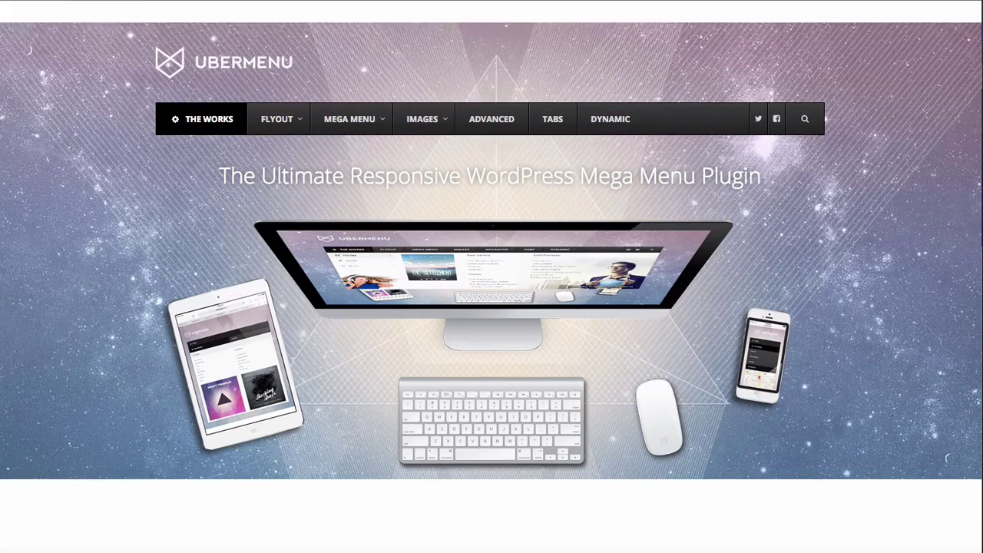
{"action": "mouse_move", "coordinate": [425, 119]}
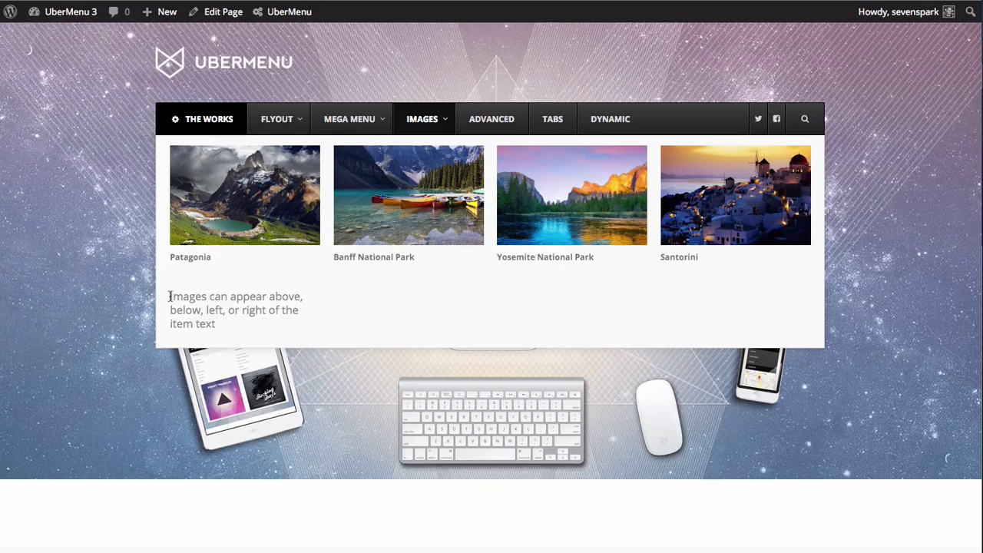
{"action": "left_click_drag", "start_coordinate": [170, 298], "coordinate": [247, 329]}
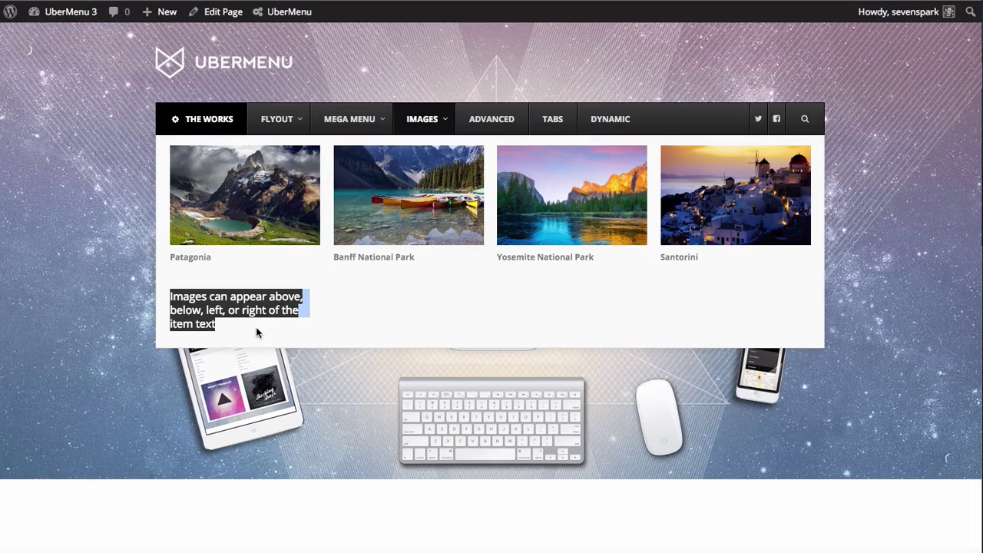
{"action": "left_click", "coordinate": [256, 328]}
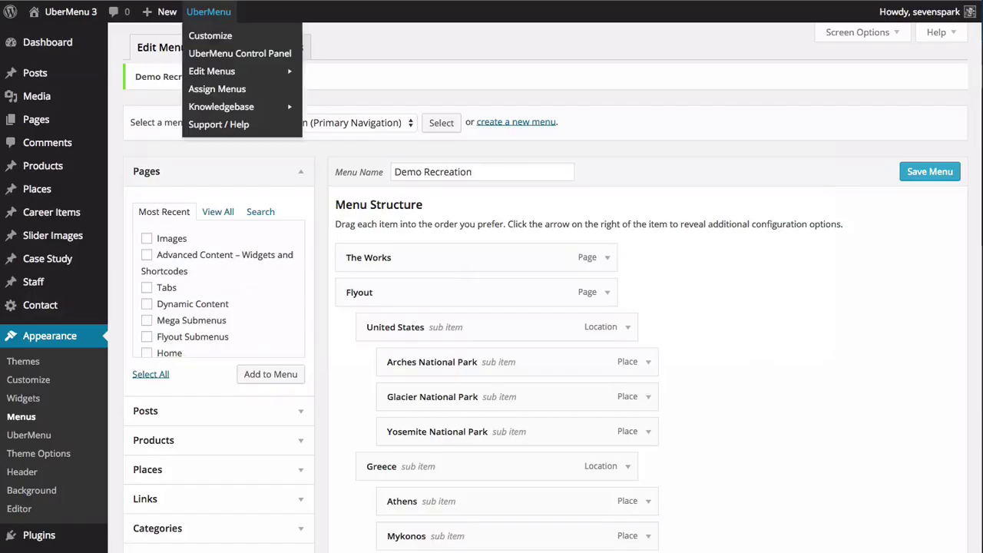
- Set the Columns Width of the Custom item under Images to Full Width and save the menu item
{"action": "scroll", "coordinate": [394, 349], "scroll_direction": "down", "scroll_amount": 20}
{"action": "scroll", "coordinate": [394, 345], "scroll_direction": "up", "scroll_amount": 2}
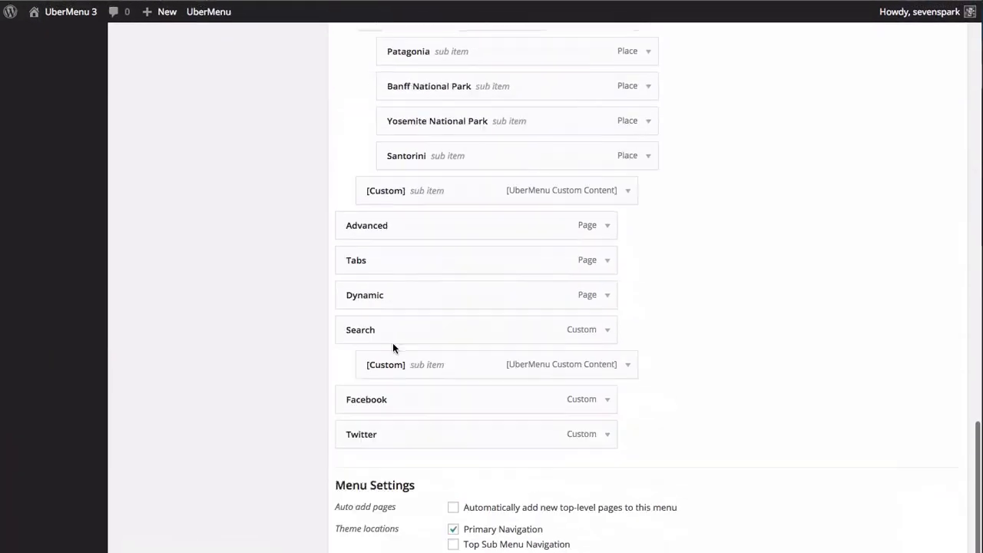
{"action": "scroll", "coordinate": [428, 275], "scroll_direction": "up", "scroll_amount": 3}
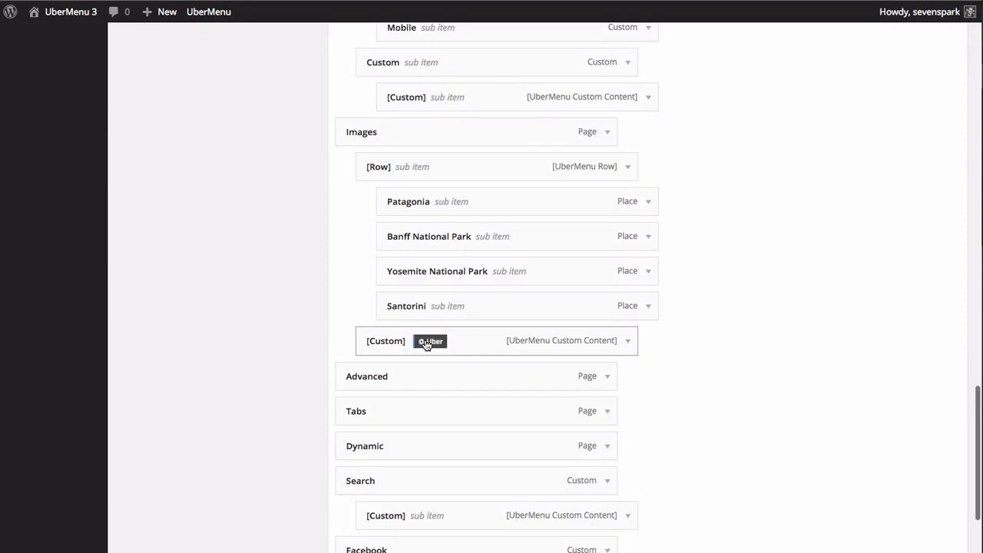
{"action": "left_click", "coordinate": [428, 341]}
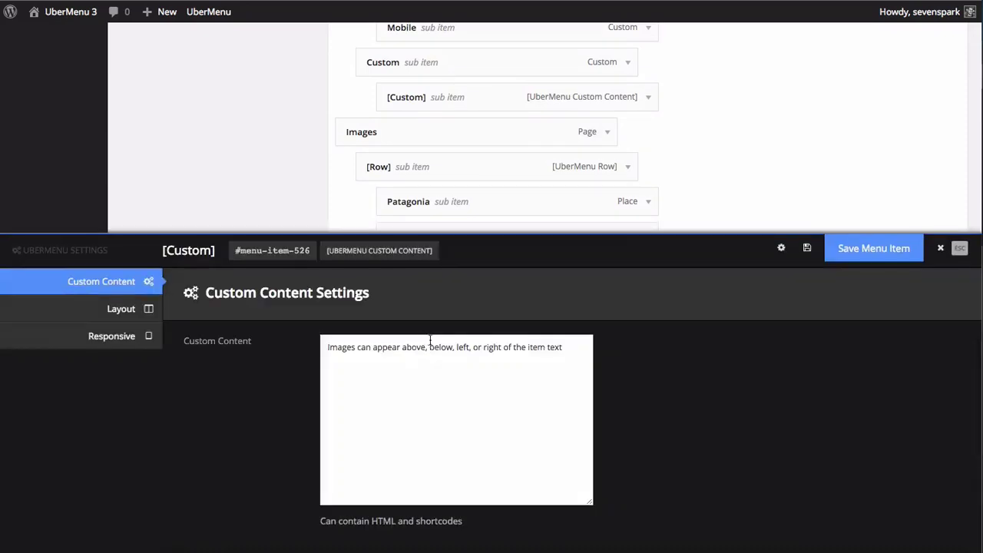
{"action": "left_click", "coordinate": [140, 310]}
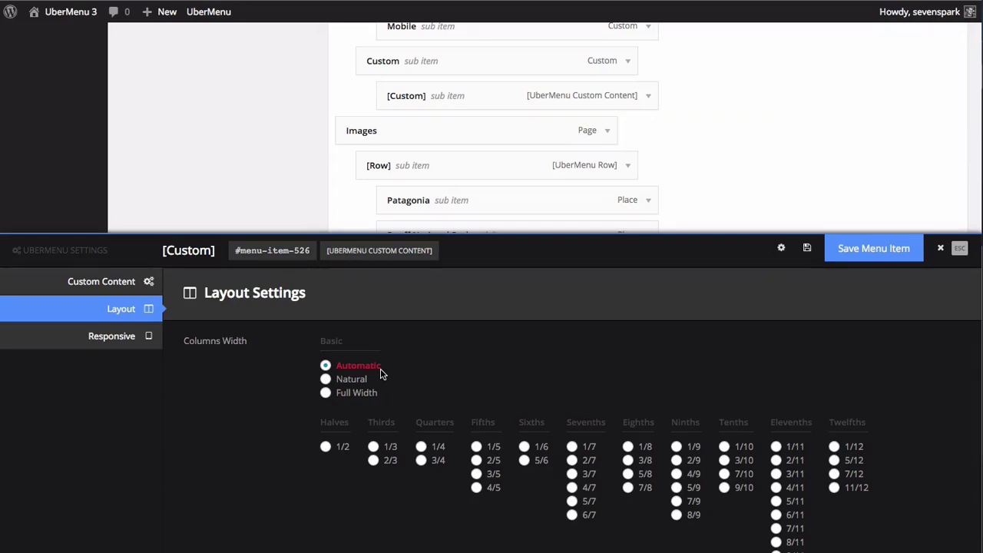
{"action": "left_click", "coordinate": [326, 393]}
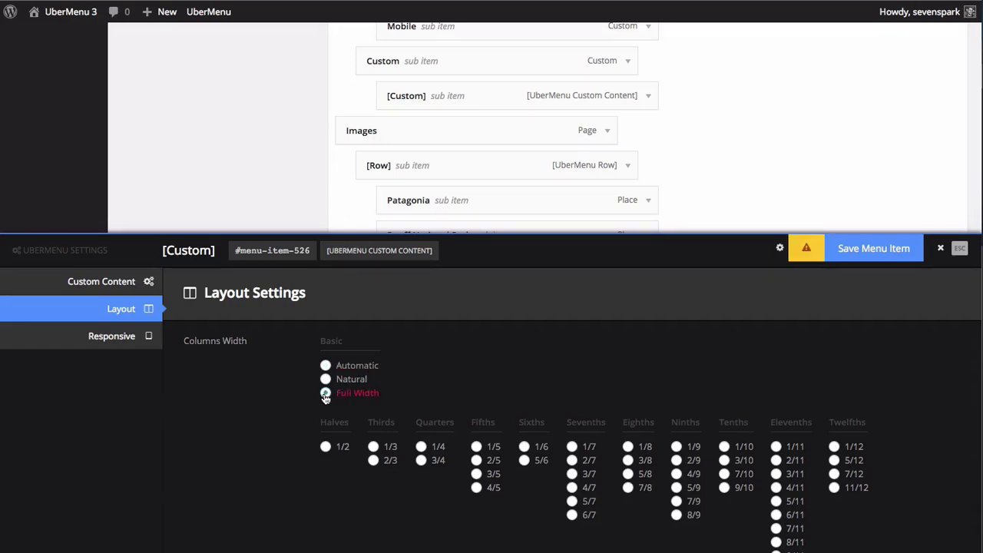
{"action": "left_click", "coordinate": [872, 258]}
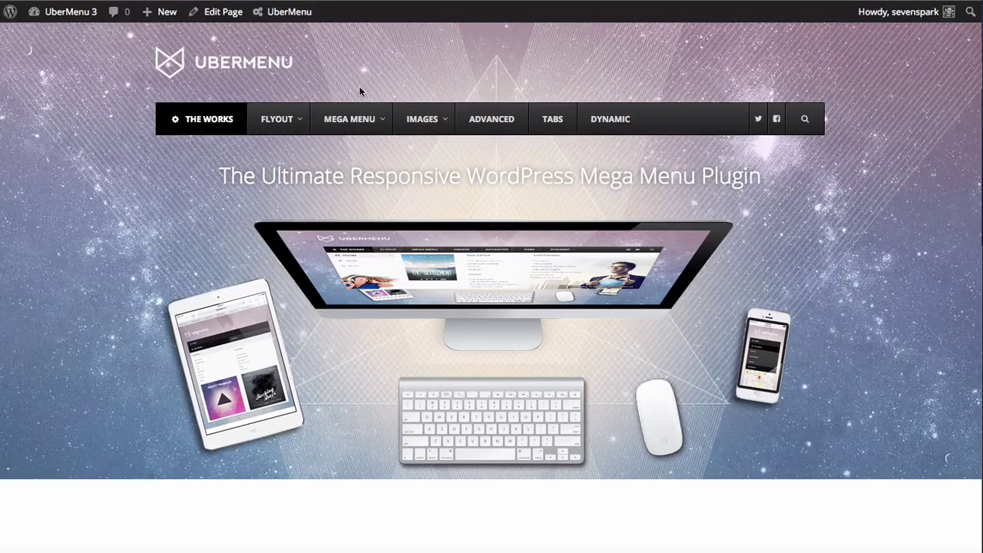
- Compare the recreated Images submenu on the site with the original demo's Images submenu
{"action": "mouse_move", "coordinate": [362, 121]}
{"action": "mouse_move", "coordinate": [445, 121]}
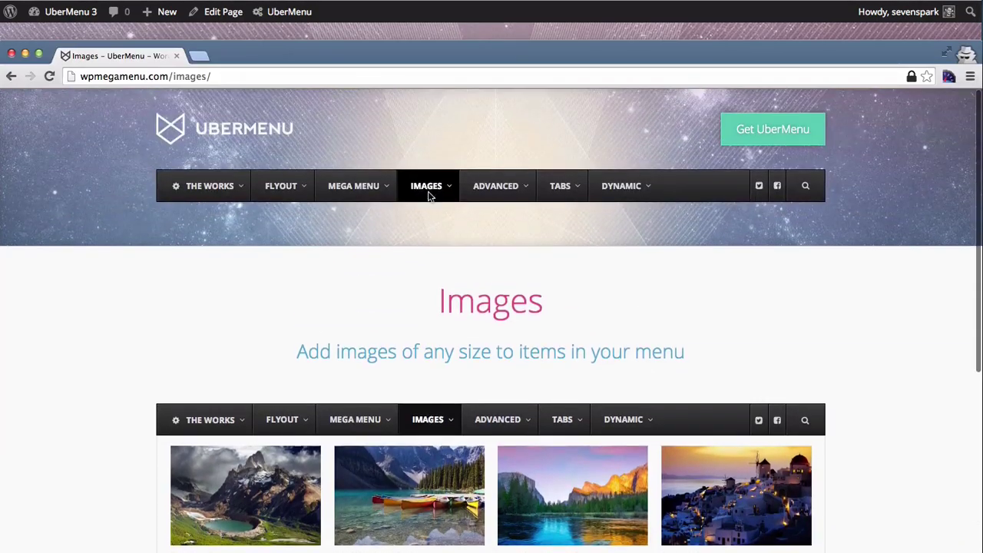
{"action": "mouse_move", "coordinate": [430, 191]}
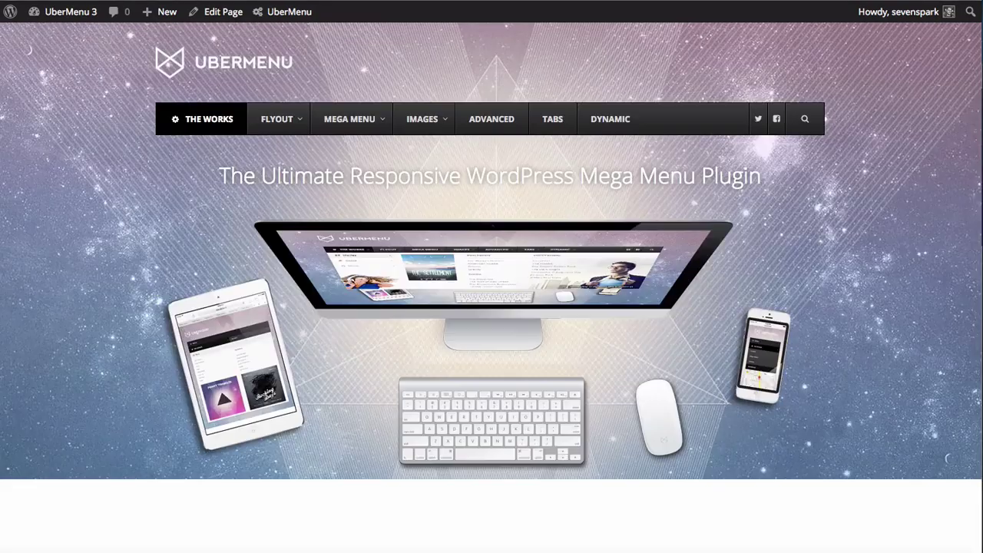
{"action": "mouse_move", "coordinate": [424, 129]}
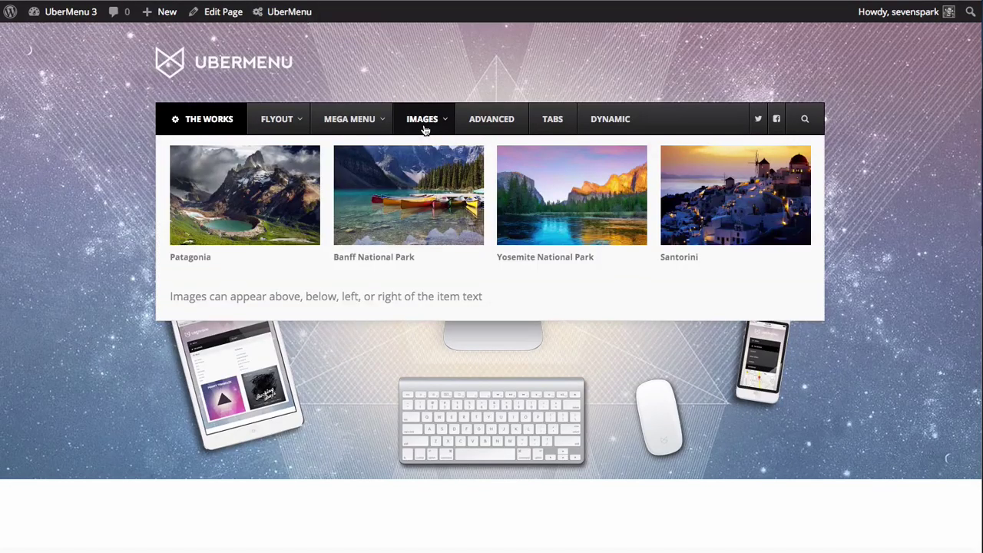